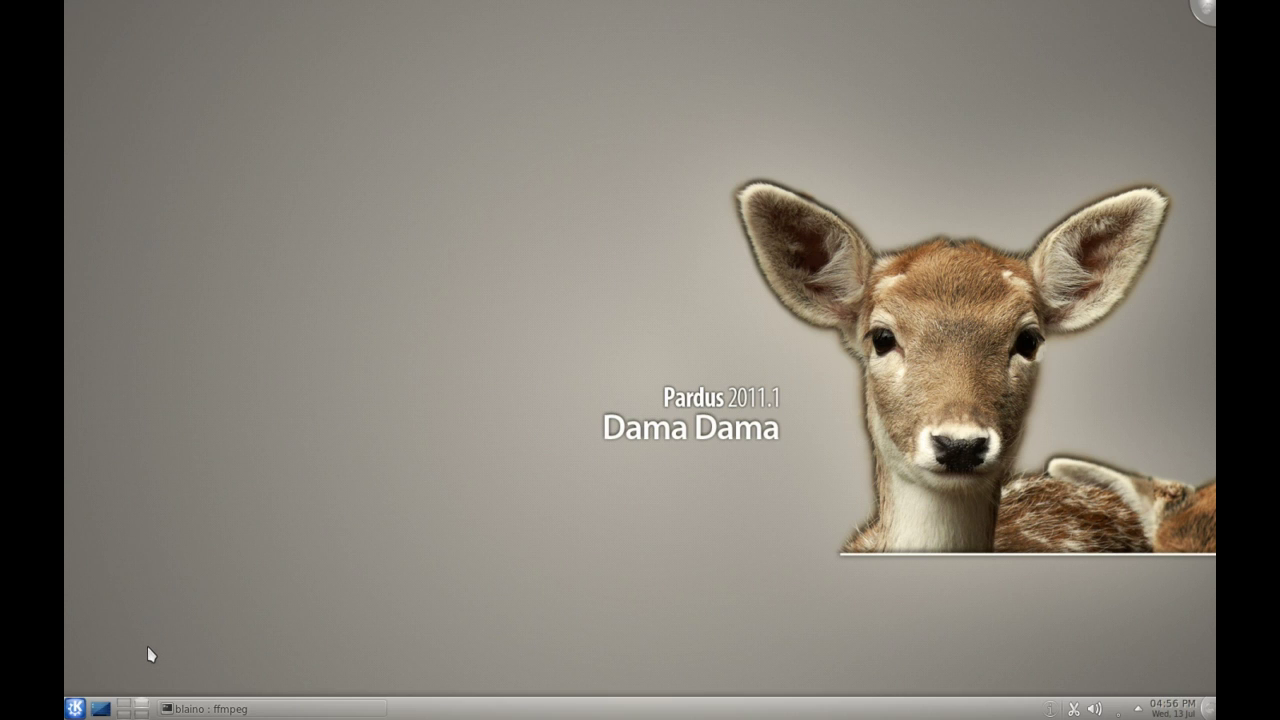
# Browse the launcher's Multimedia, Office and Internet categories, then show the Computer places and drives.
pyautogui.click(75, 708)
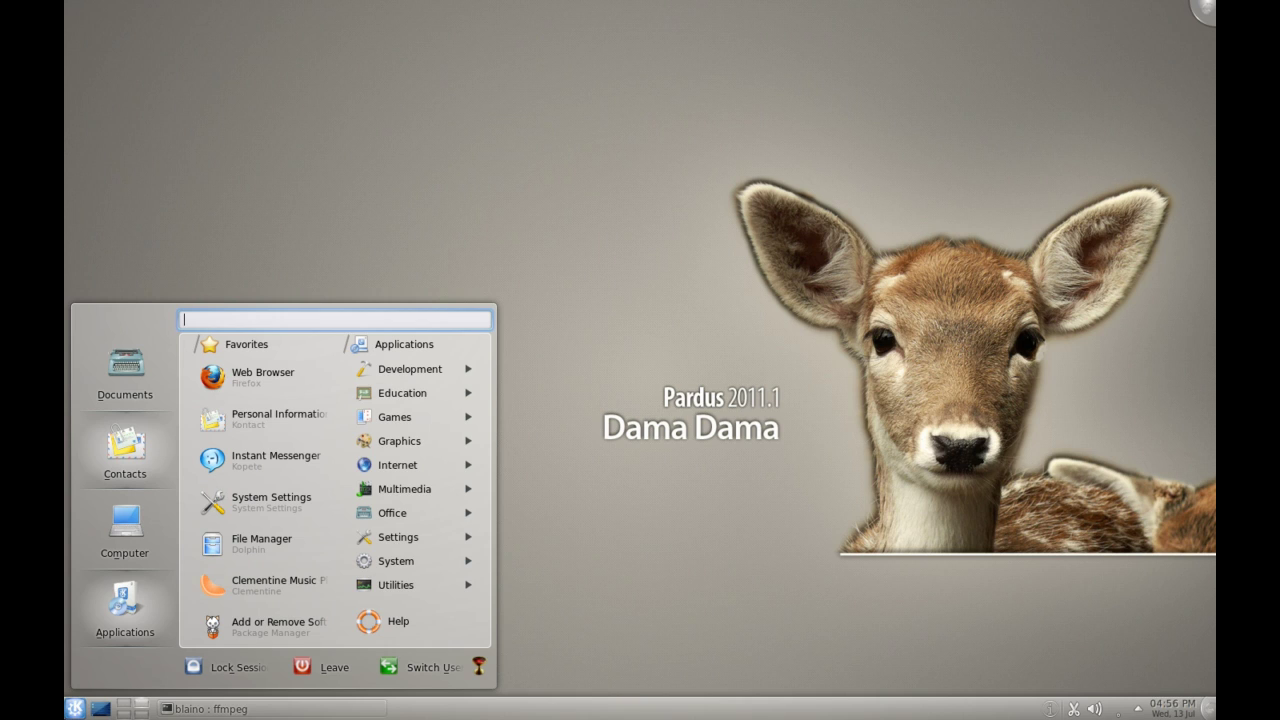
pyautogui.click(405, 490)
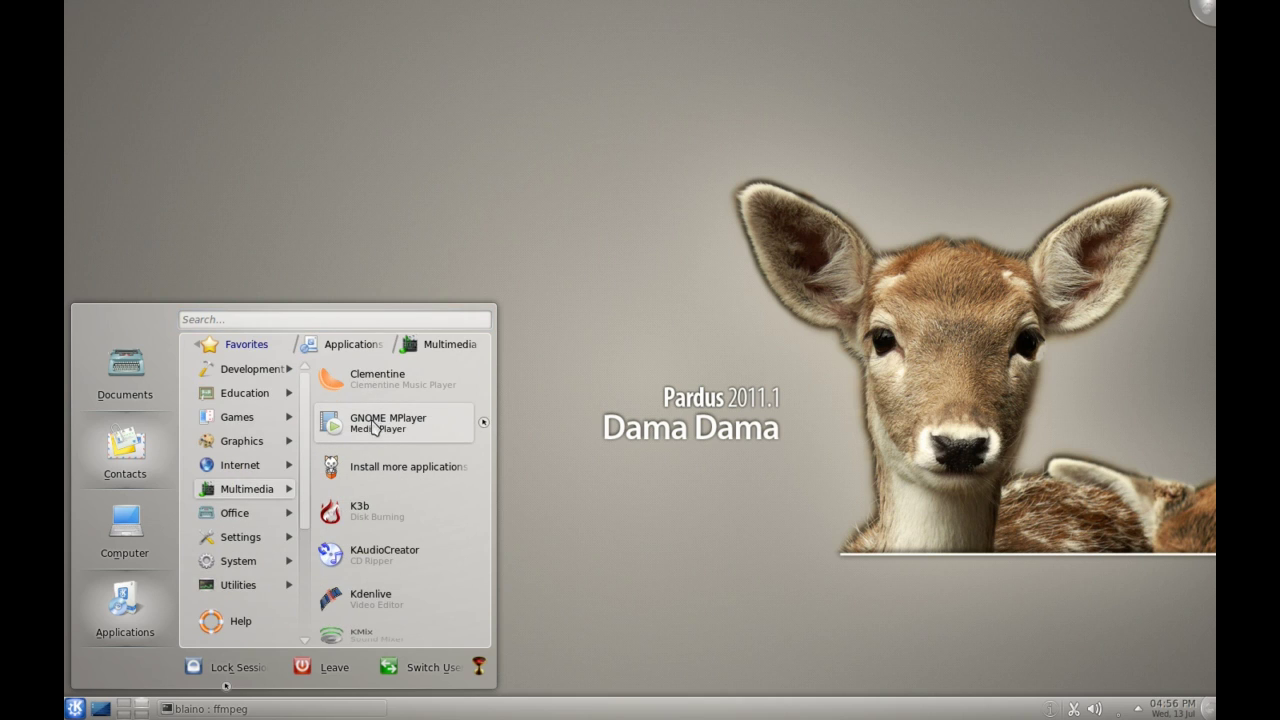
pyautogui.scroll(-3, 380, 520)
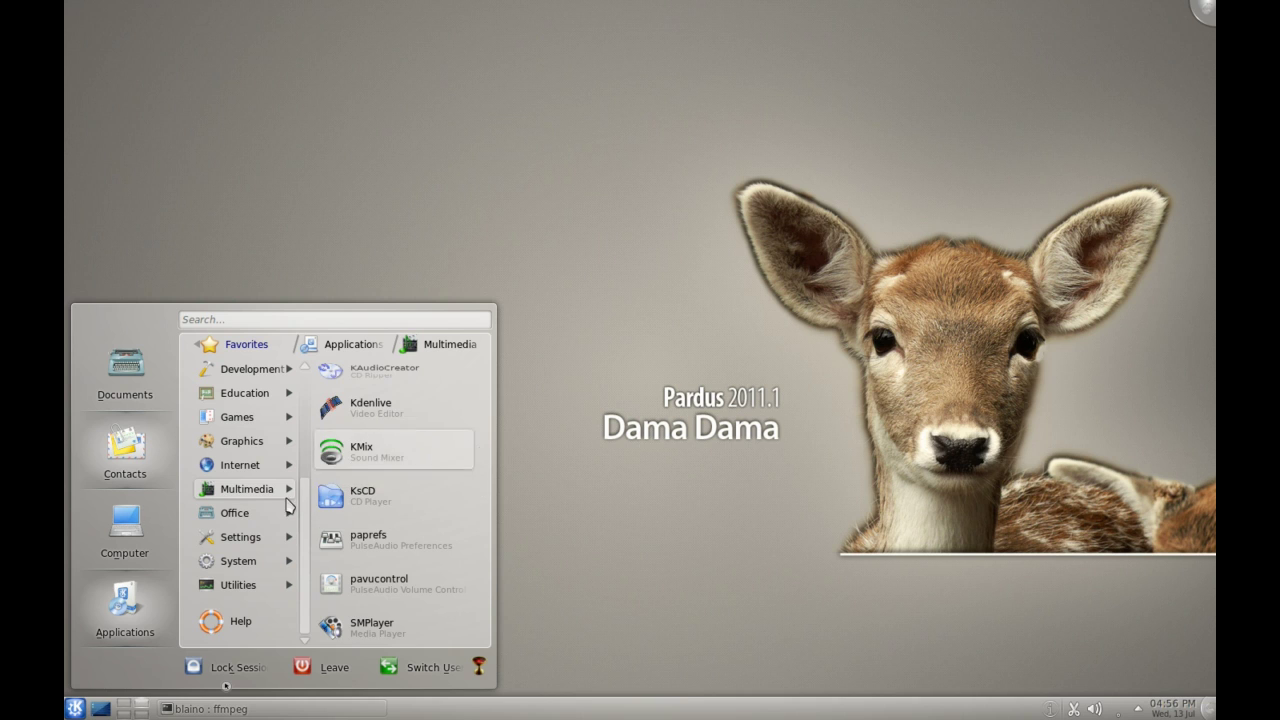
pyautogui.click(250, 518)
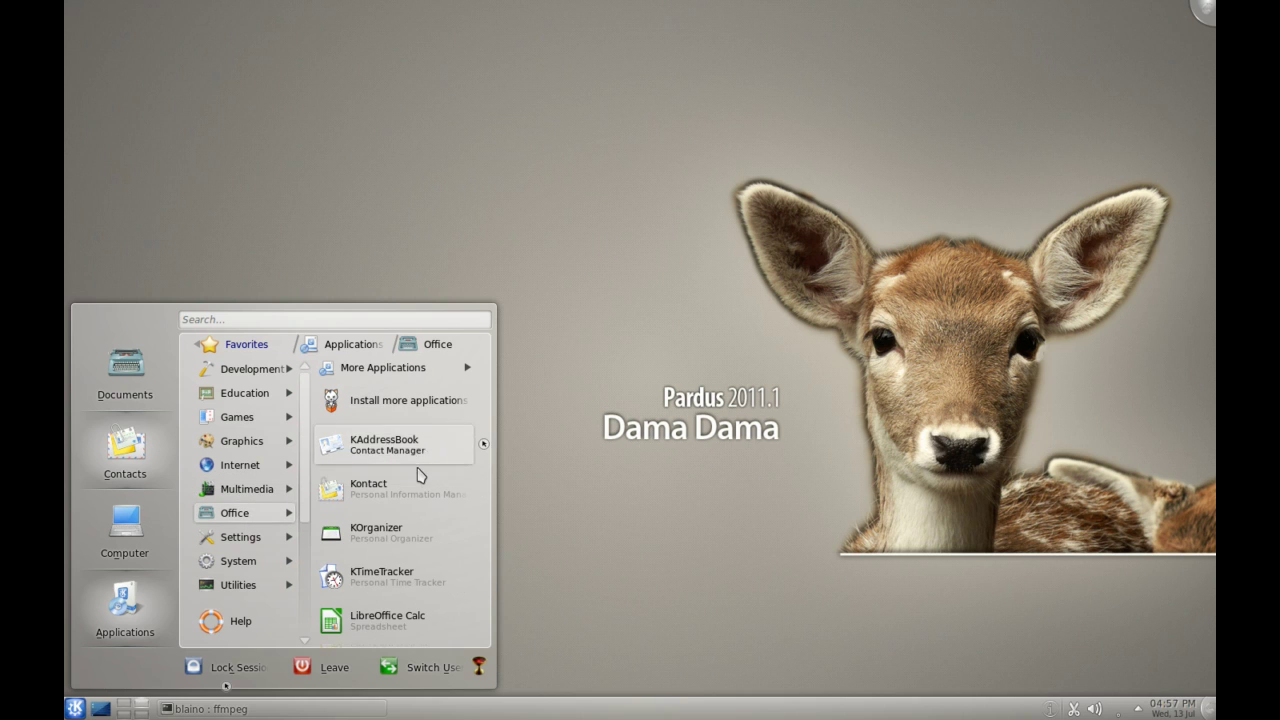
pyautogui.scroll(-3, 405, 485)
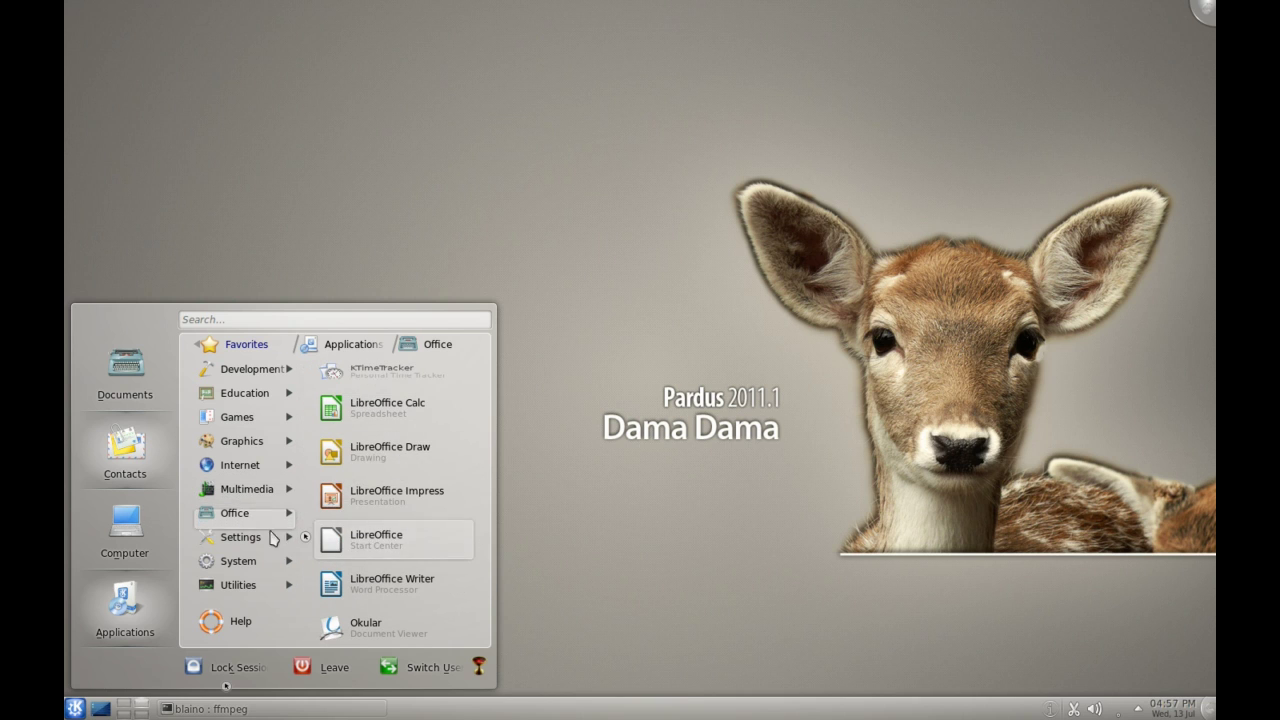
pyautogui.moveTo(251, 464)
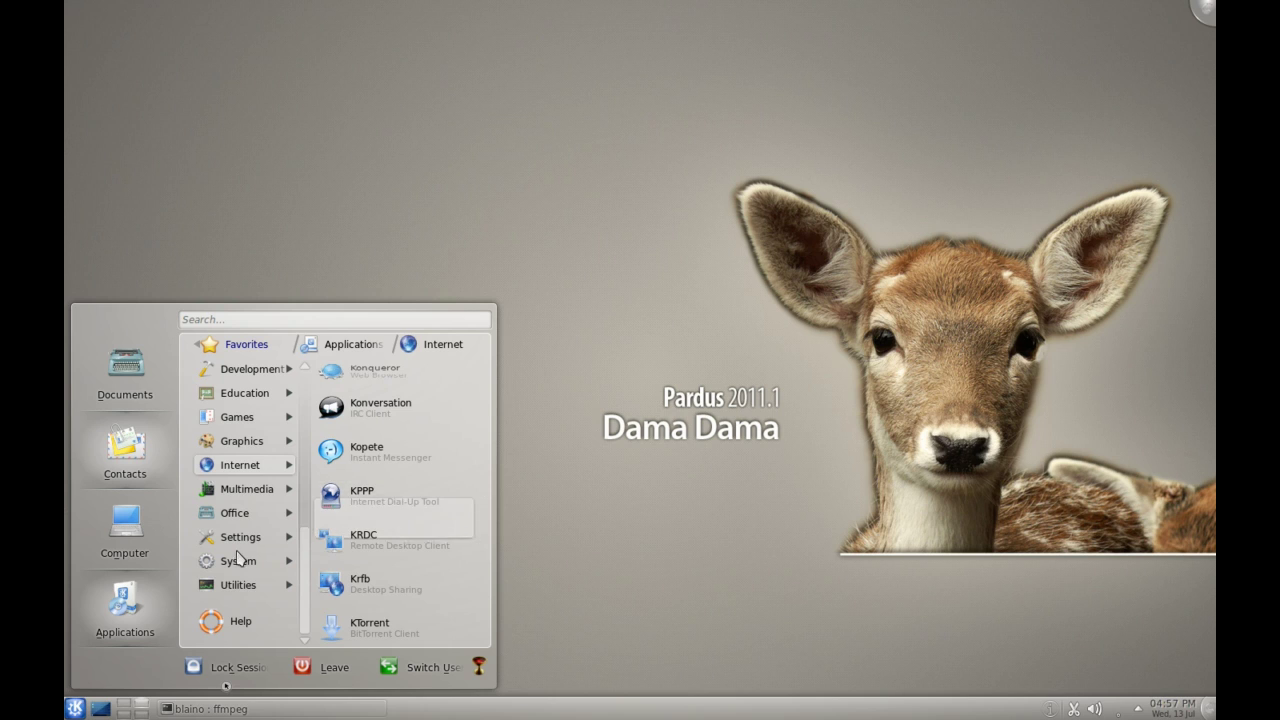
pyautogui.click(124, 525)
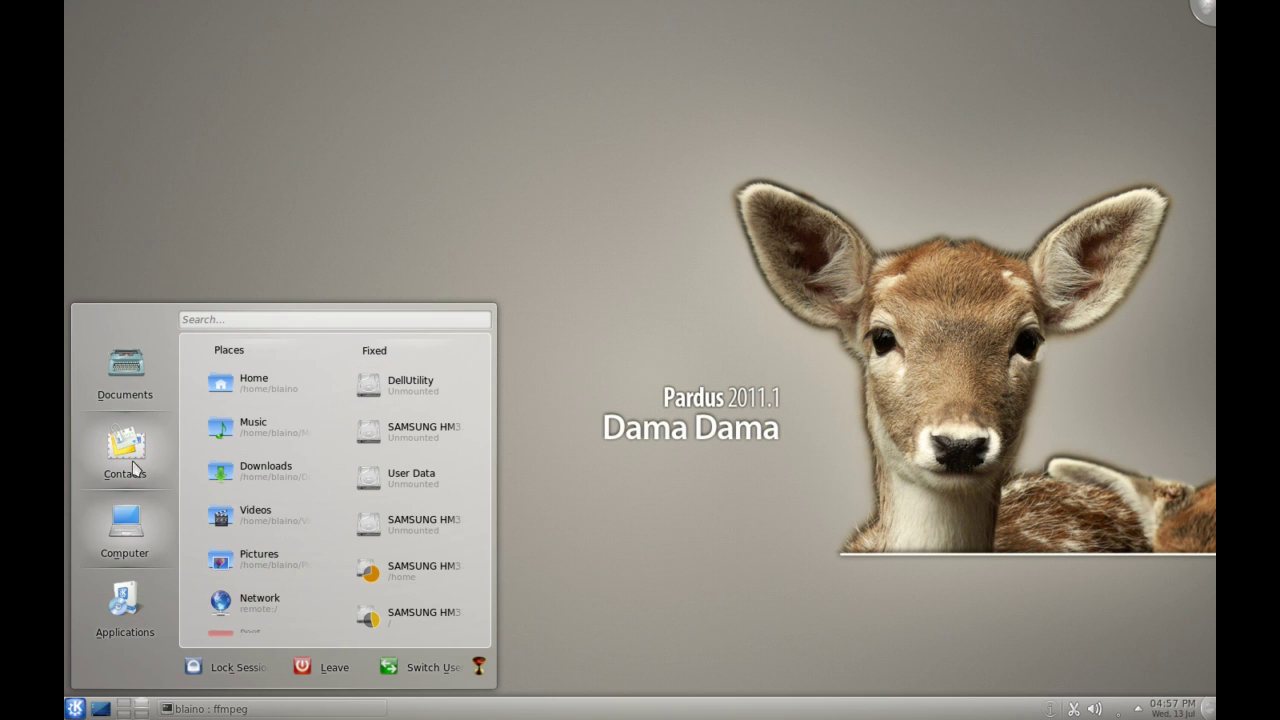
# Open the Home folder in Dolphin and view the About KDE information, then close it.
pyautogui.click(287, 391)
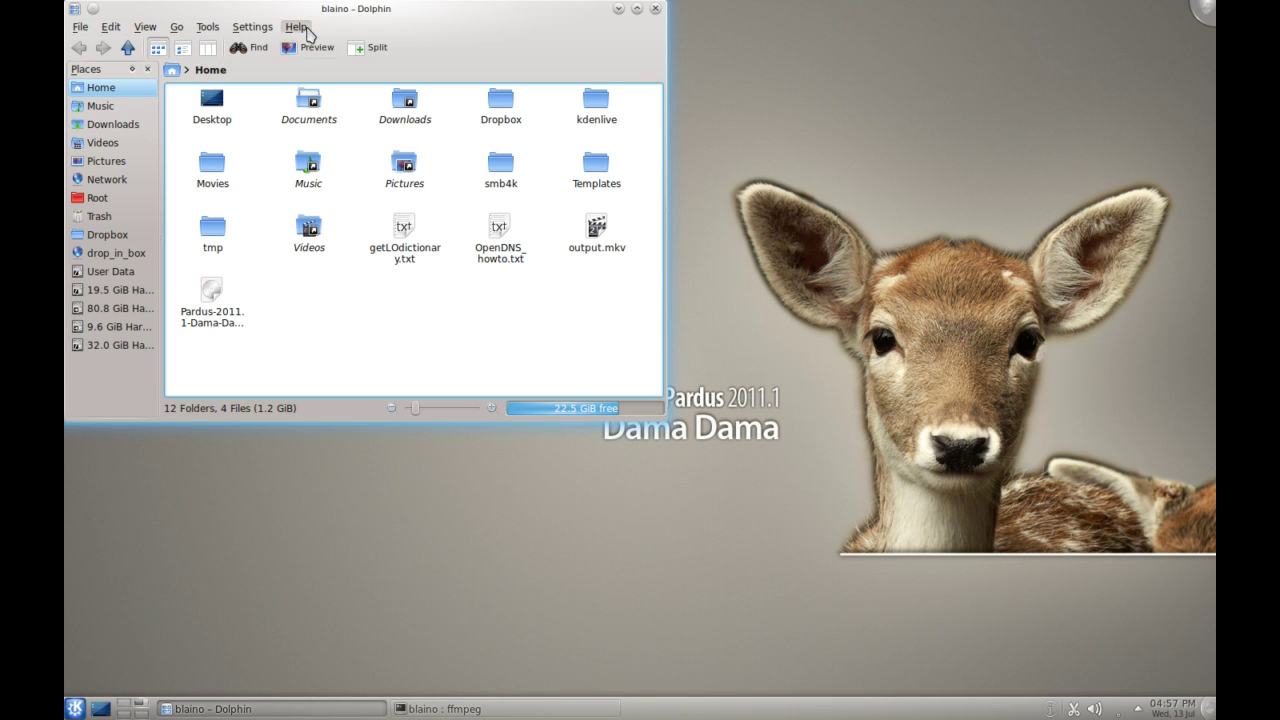
pyautogui.click(296, 27)
pyautogui.click(328, 154)
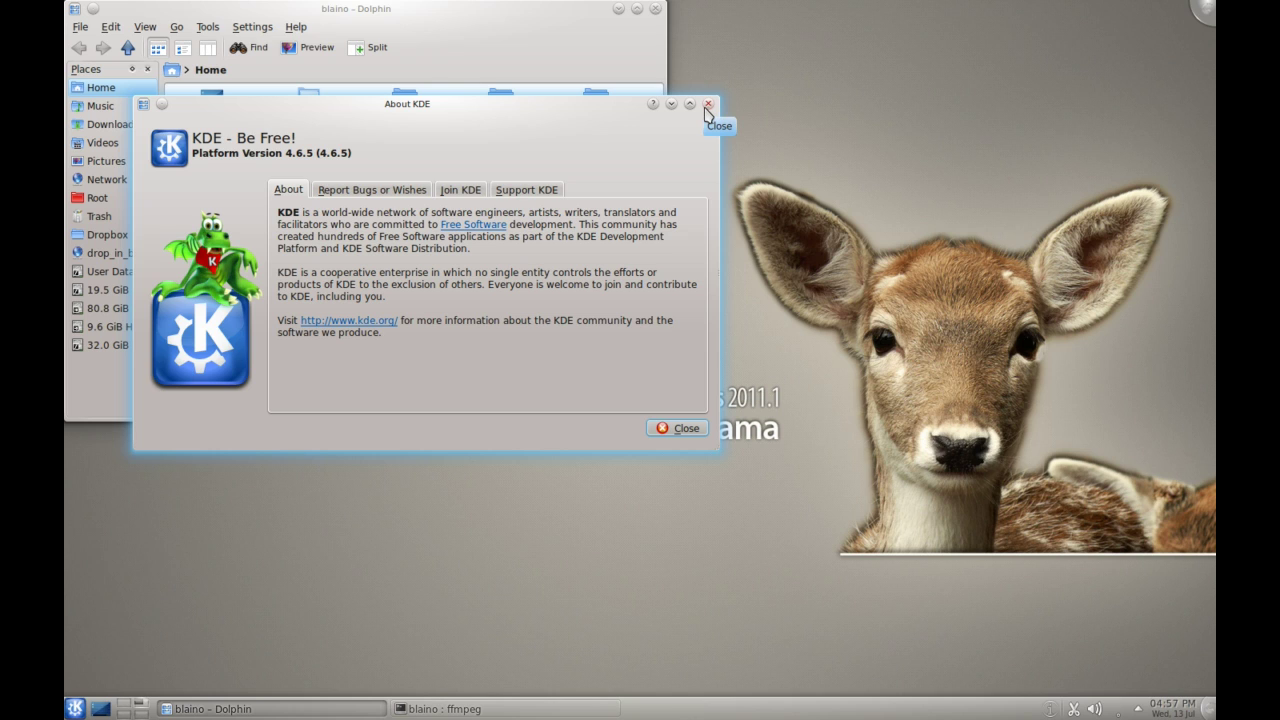
pyautogui.click(708, 104)
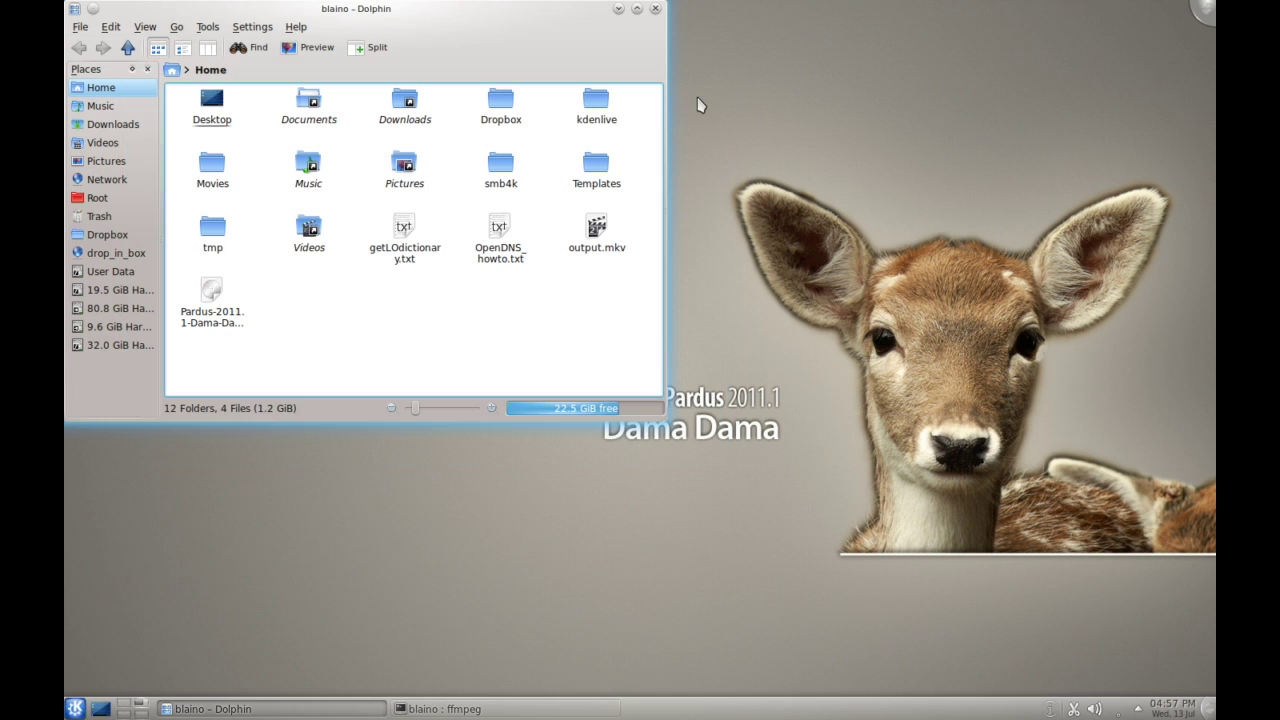
# Minimise Dolphin, restore it from the taskbar, then close it.
pyautogui.click(619, 9)
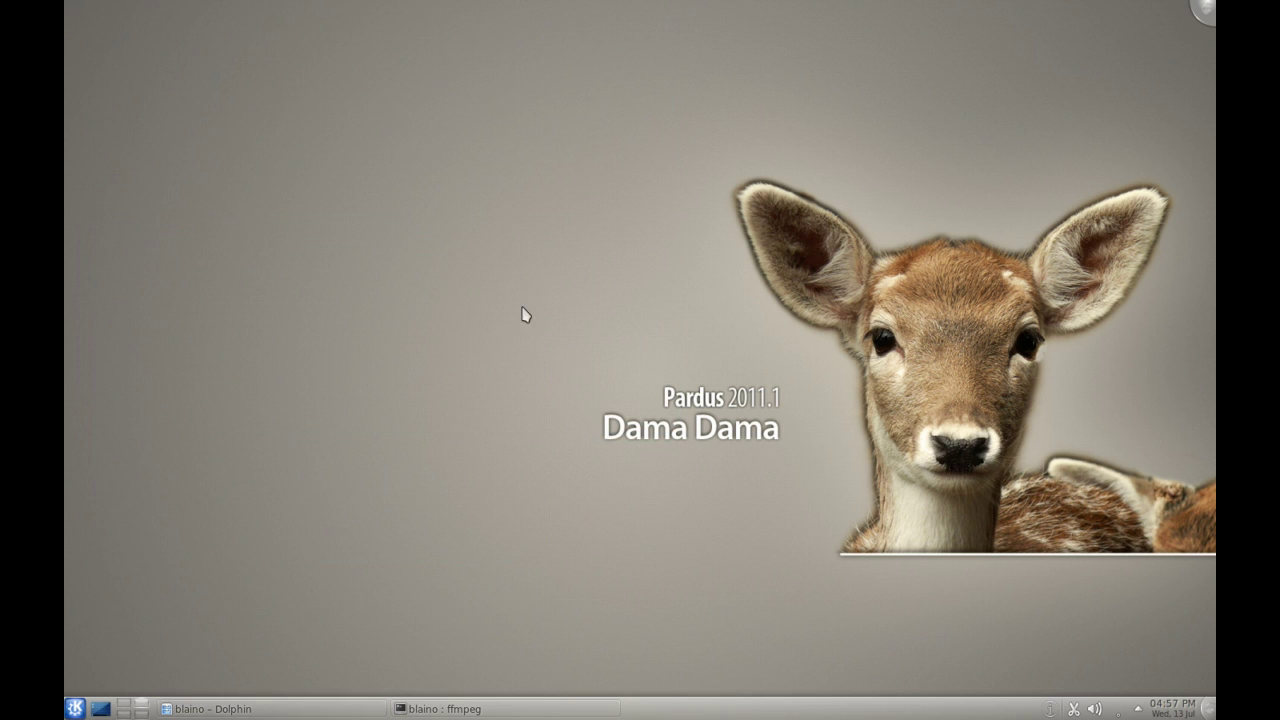
pyautogui.click(274, 707)
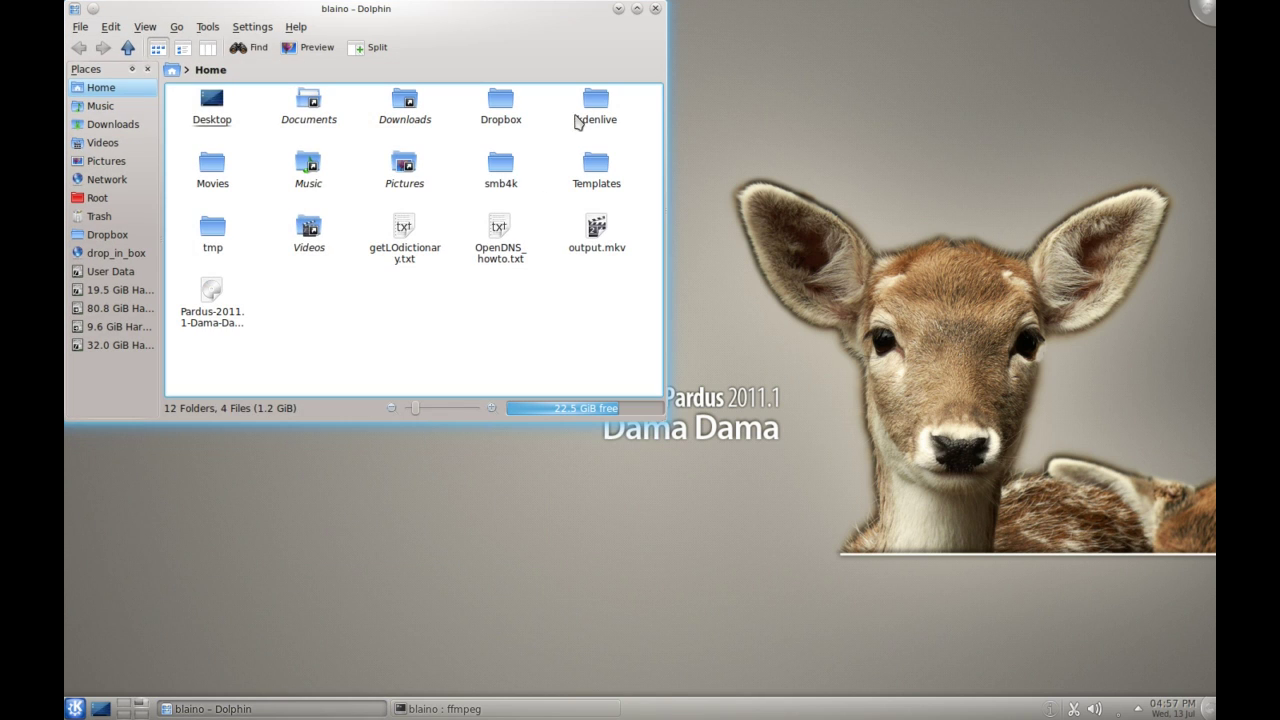
pyautogui.click(660, 10)
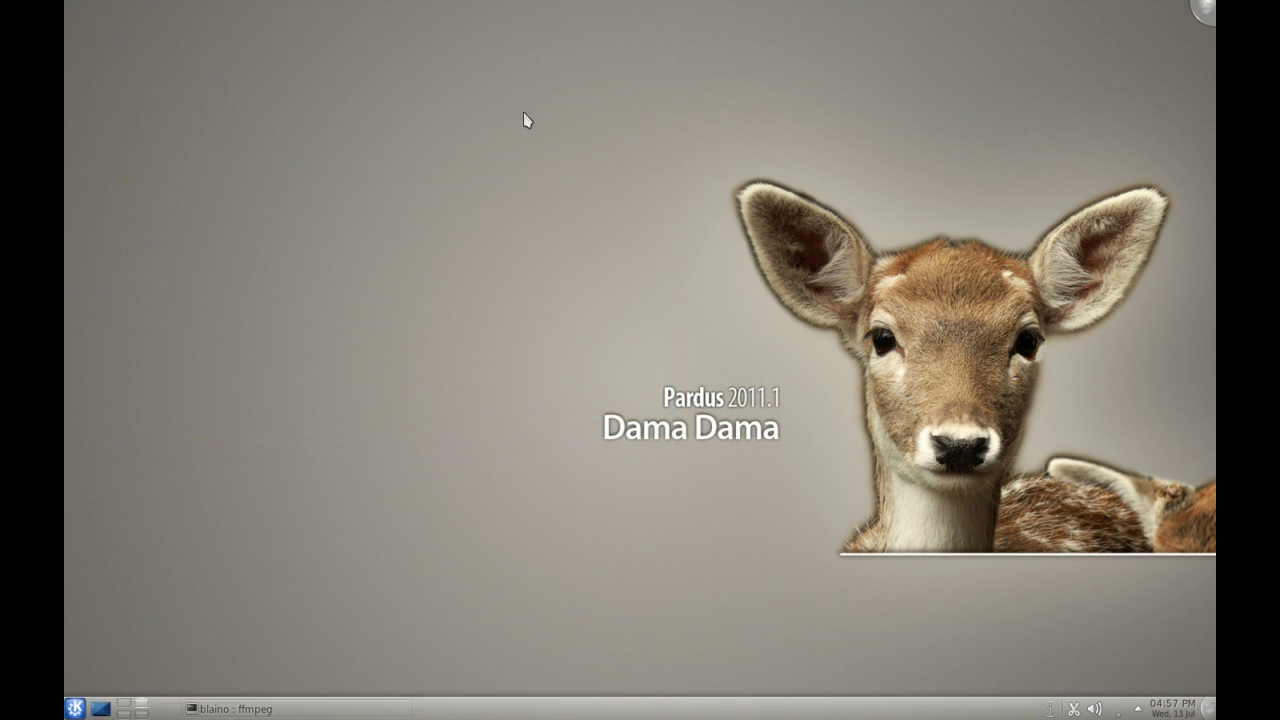
# Scroll through the wallpapers in Desktop Settings, keep Dama Dama, and close the dialog.
pyautogui.rightClick(667, 111)
pyautogui.click(704, 269)
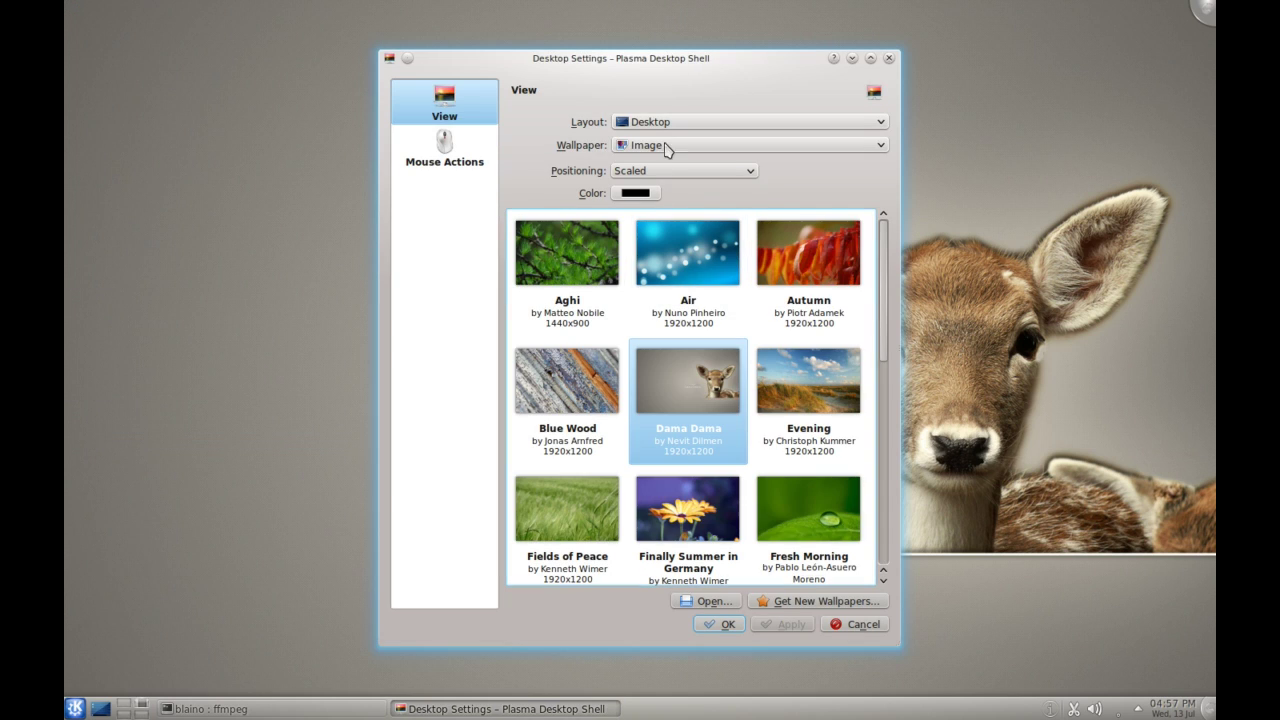
pyautogui.scroll(-5, 872, 300)
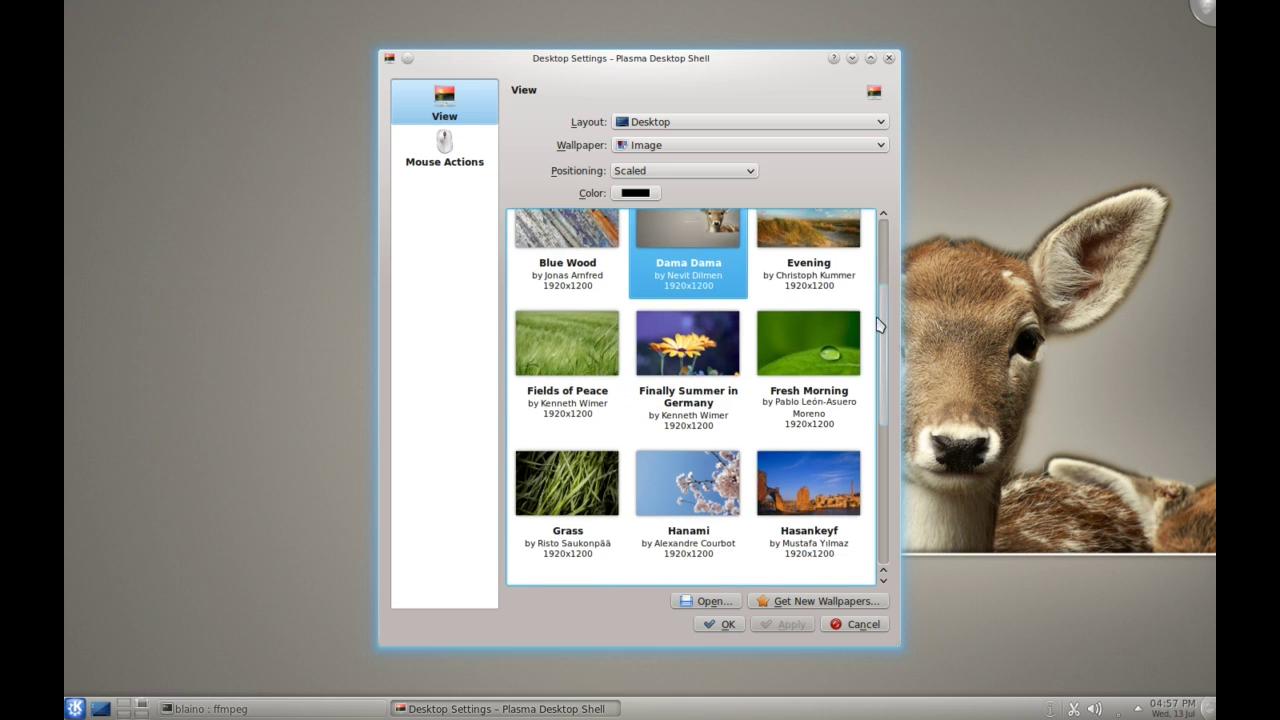
pyautogui.scroll(-3, 868, 430)
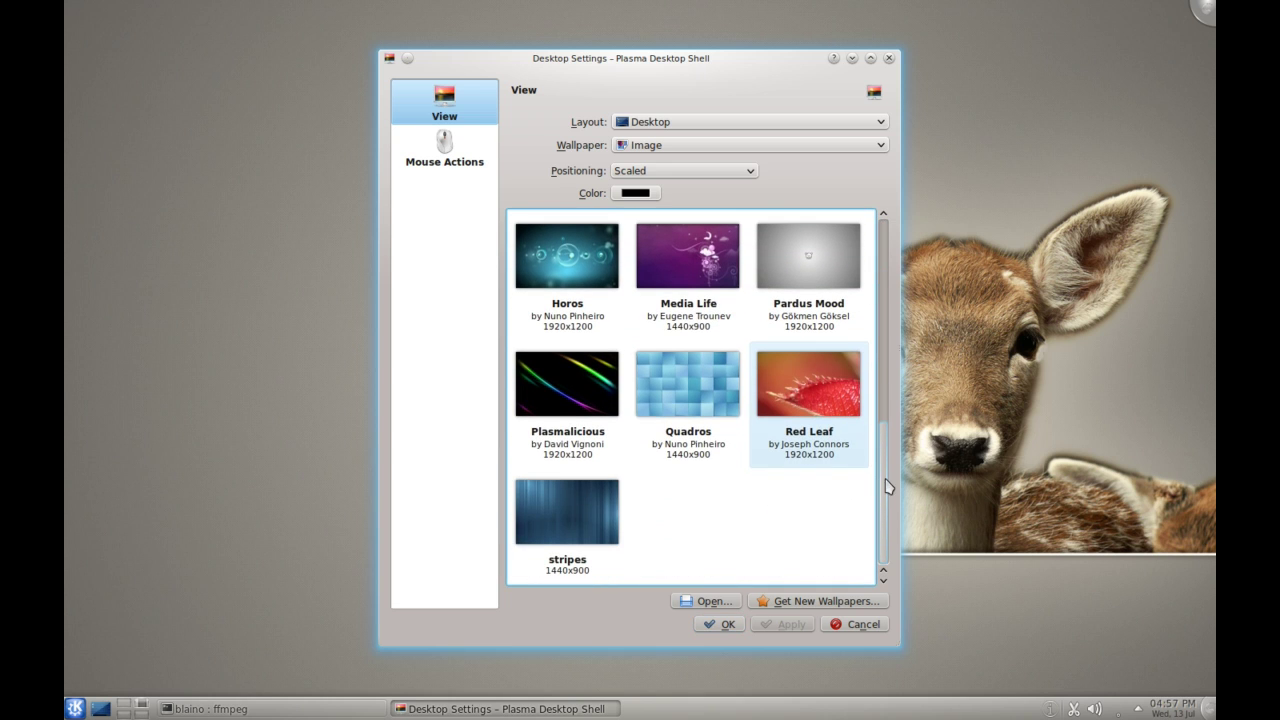
pyautogui.scroll(2, 893, 470)
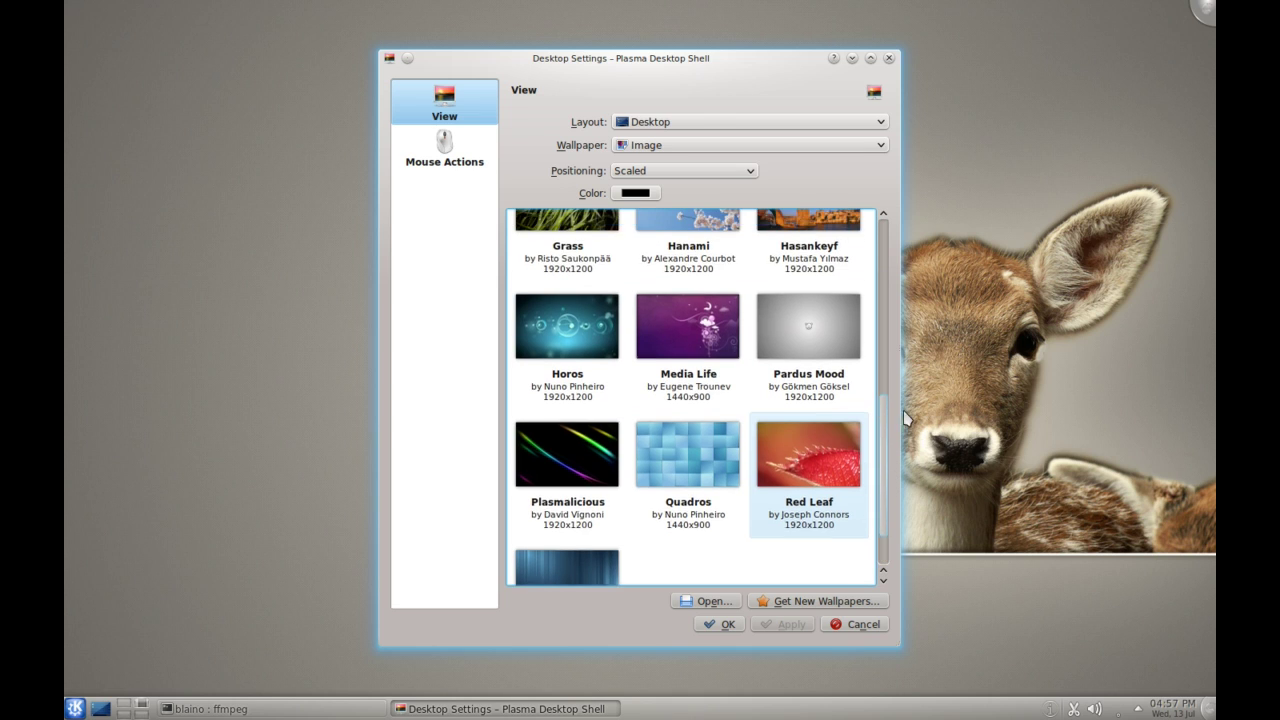
pyautogui.moveTo(910, 398); pyautogui.dragTo(880, 214)
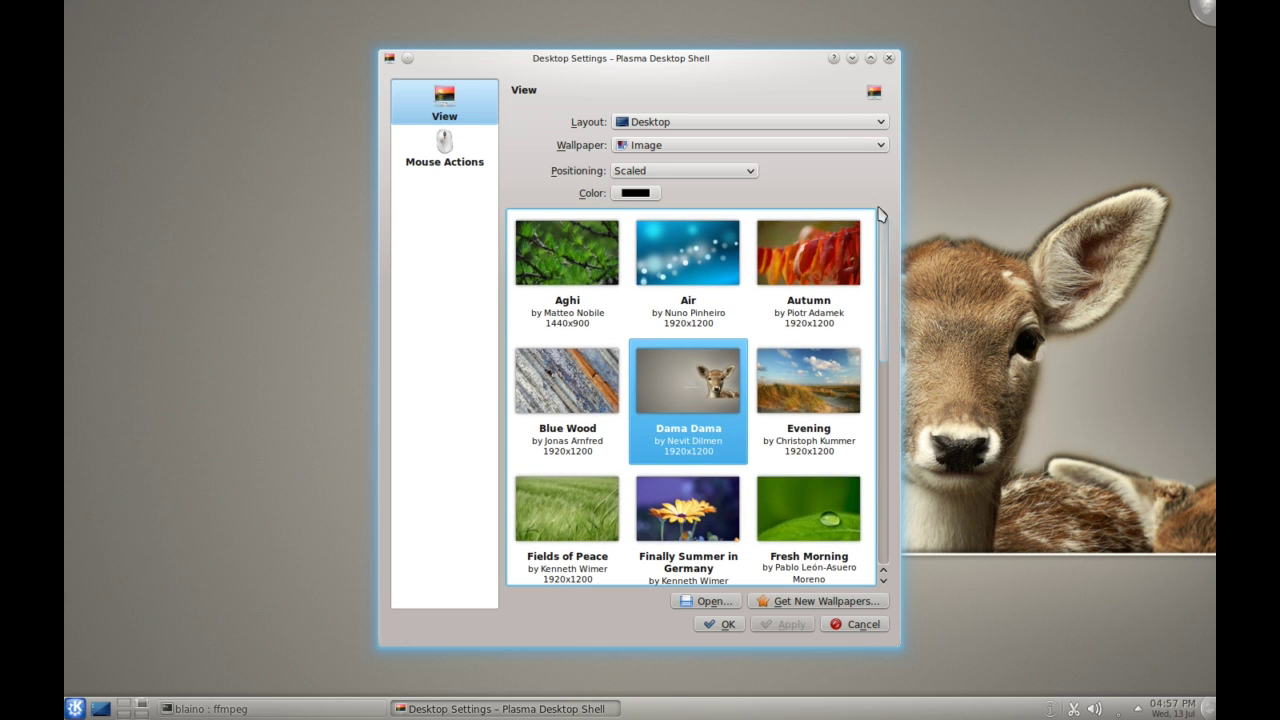
pyautogui.click(889, 63)
# Search the launcher for 'package' and start the Package Manager.
pyautogui.click(70, 709)
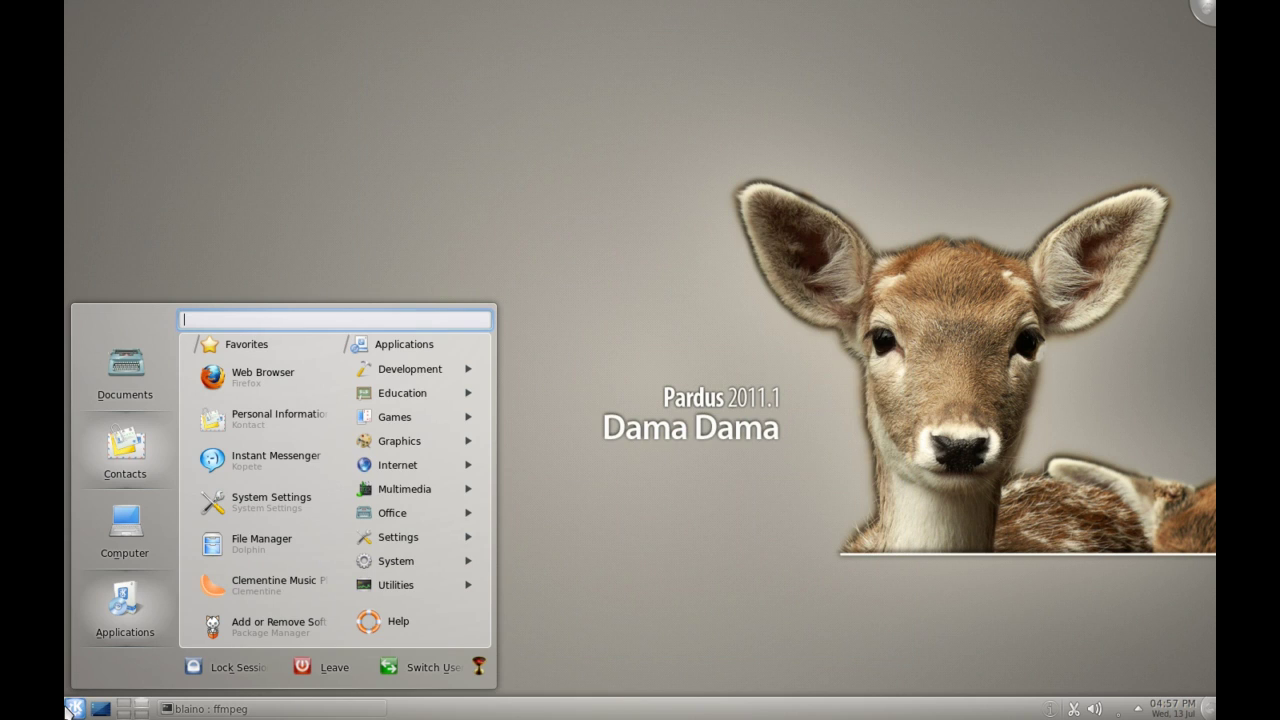
pyautogui.write('pisi')
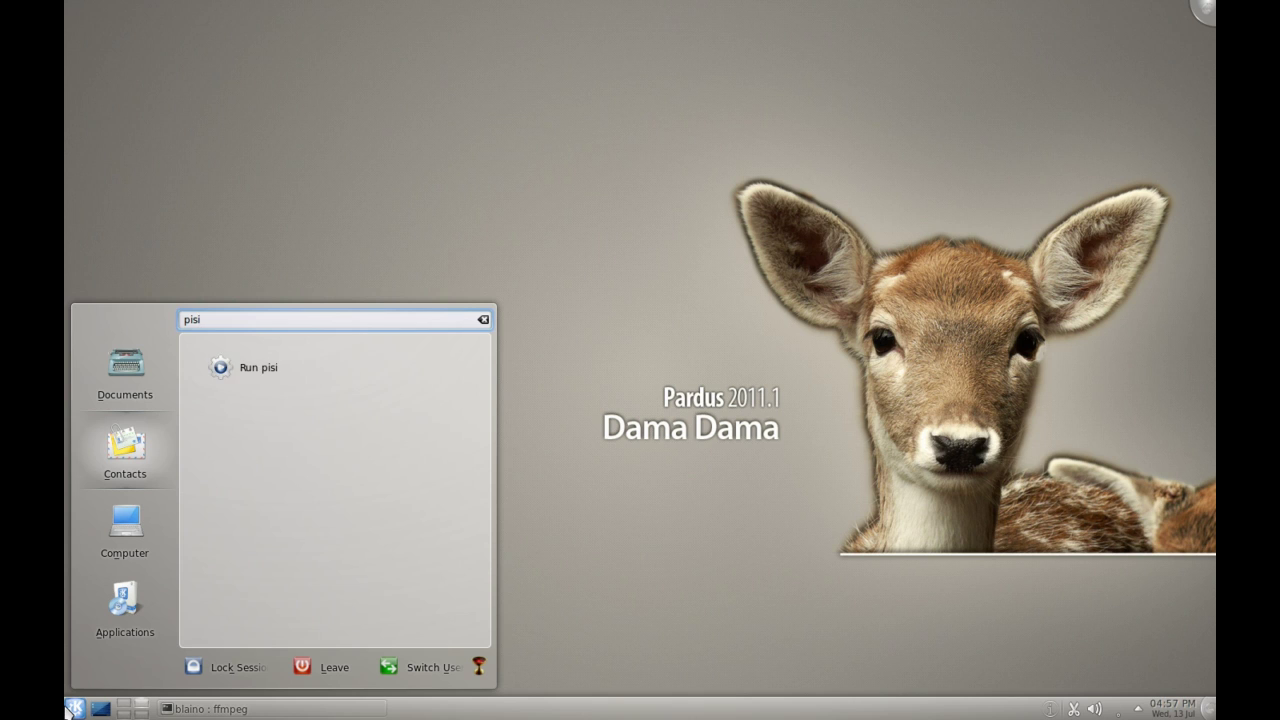
pyautogui.press('BackSpace')
pyautogui.press('BackSpace')
pyautogui.press('BackSpace')
pyautogui.press('BackSpace')
pyautogui.write('p')
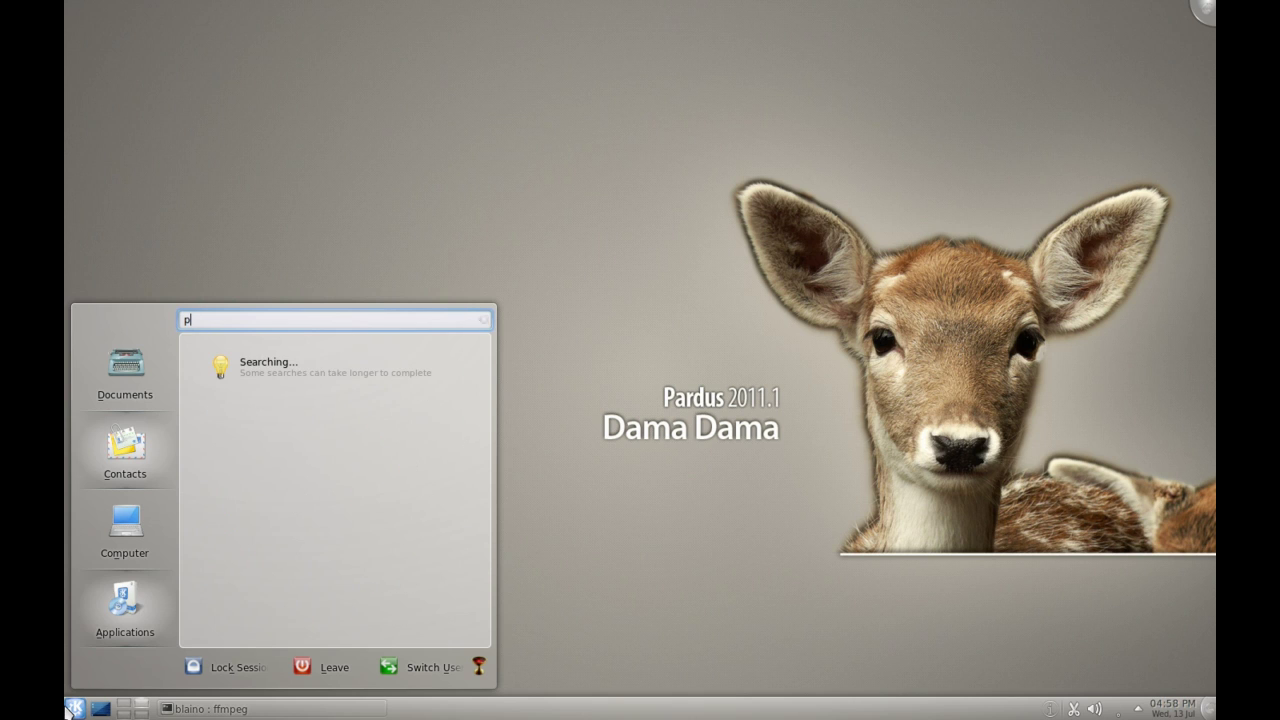
pyautogui.write('ackage')
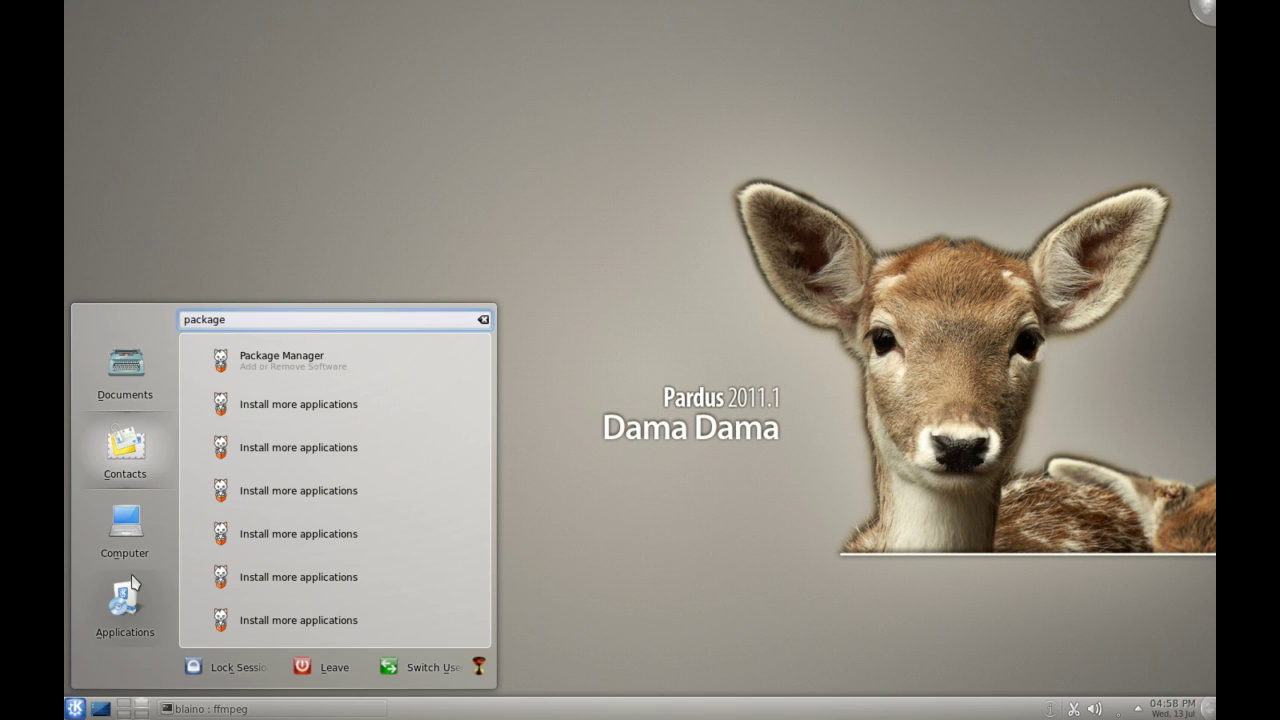
pyautogui.click(291, 368)
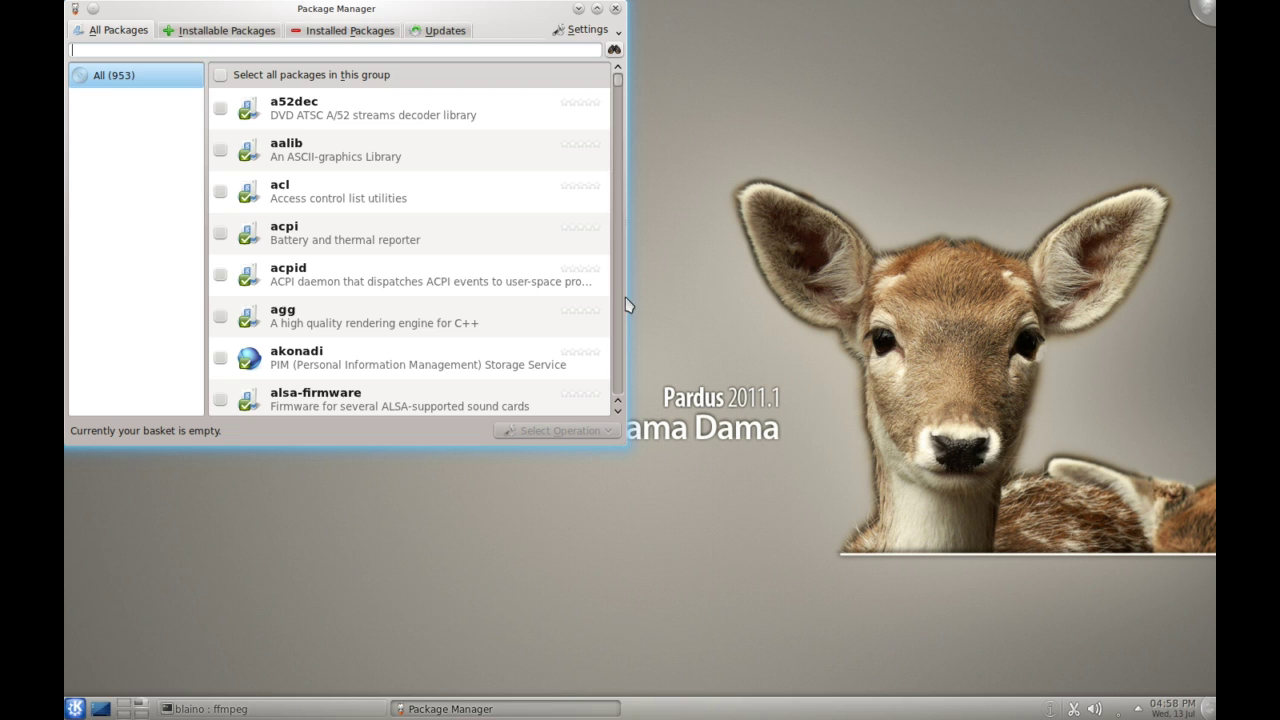
# Reposition the Package Manager window toward the right, then close it.
pyautogui.moveTo(337, 14); pyautogui.dragTo(453, 66)
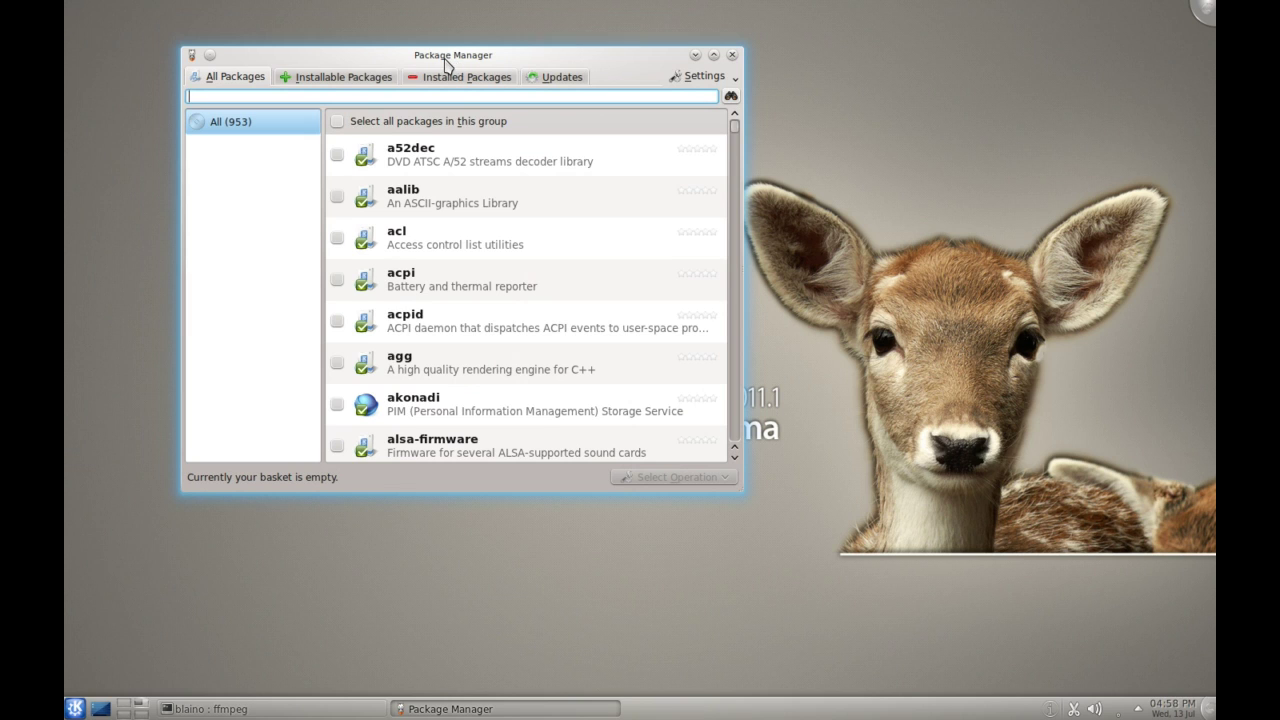
pyautogui.moveTo(452, 62); pyautogui.dragTo(450, 64)
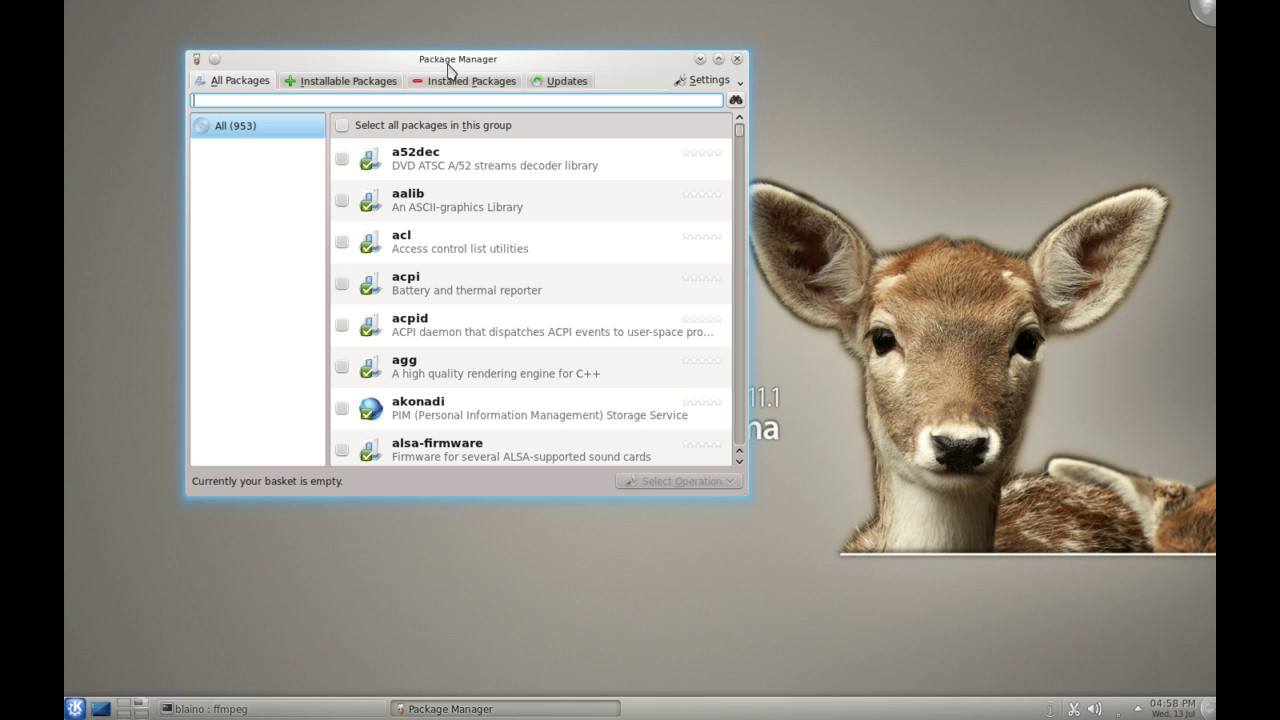
pyautogui.moveTo(441, 59); pyautogui.dragTo(507, 67)
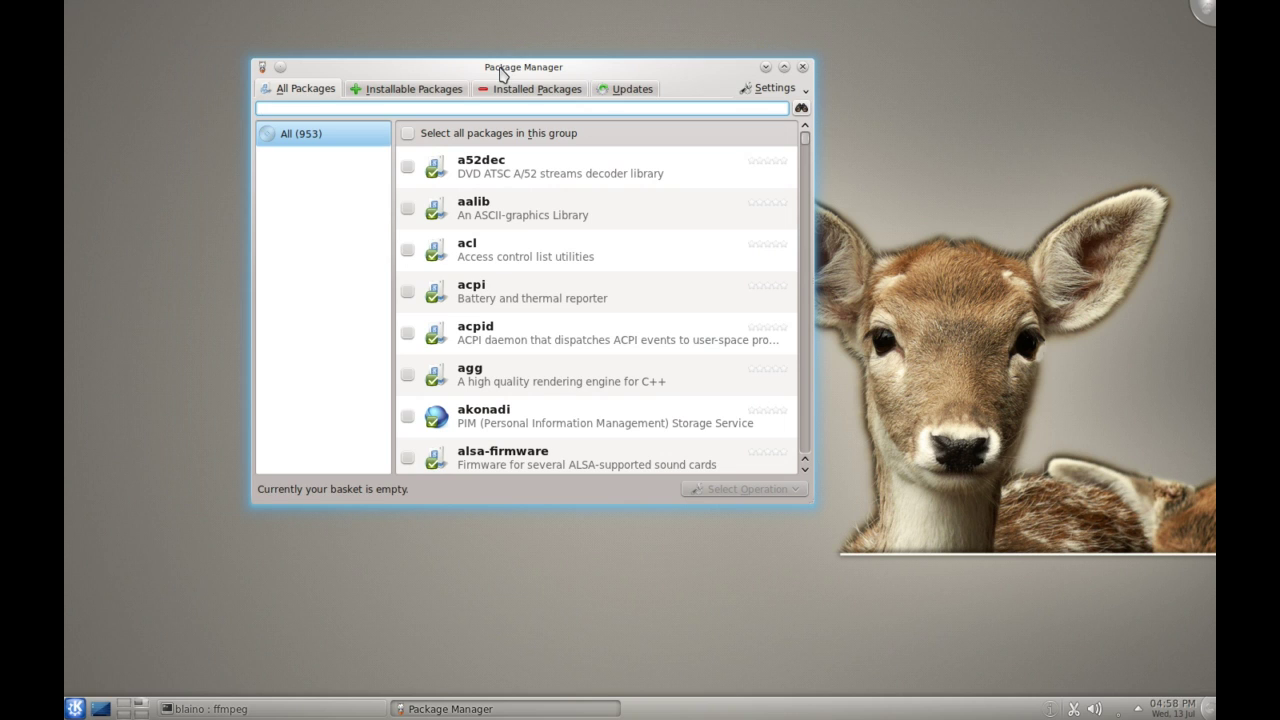
pyautogui.moveTo(500, 68); pyautogui.dragTo(652, 78)
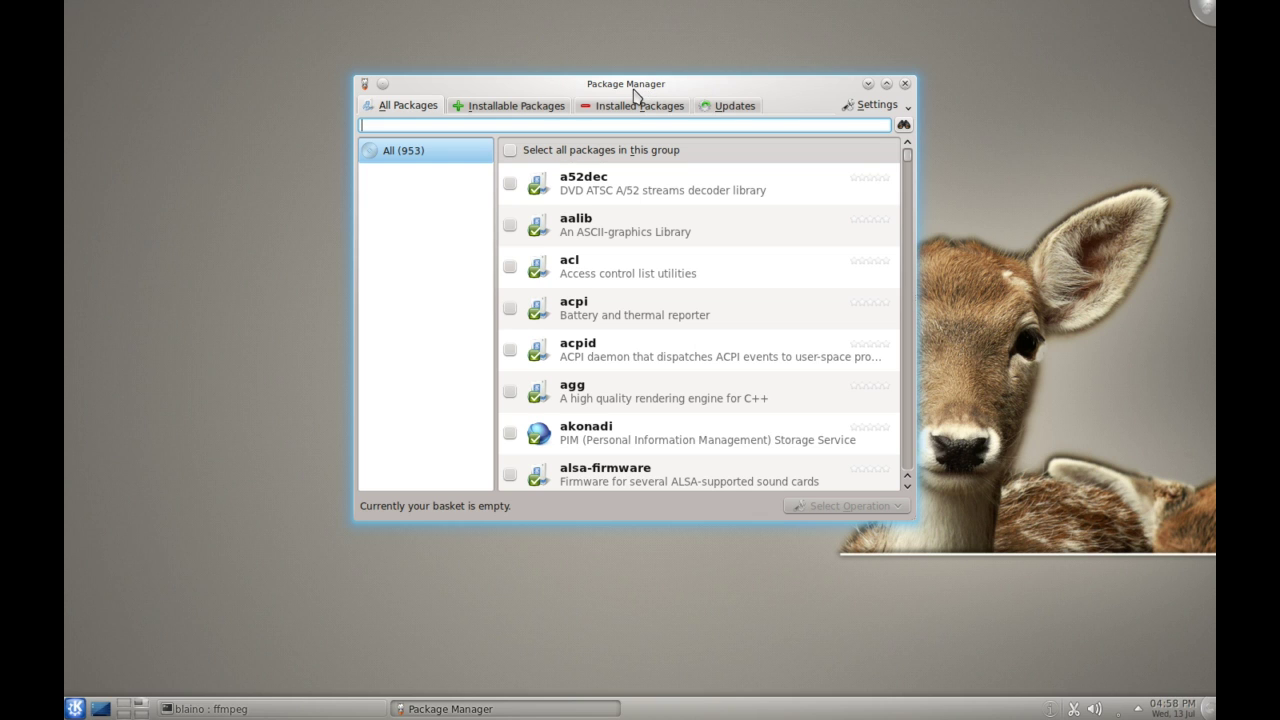
pyautogui.moveTo(633, 89); pyautogui.dragTo(638, 81)
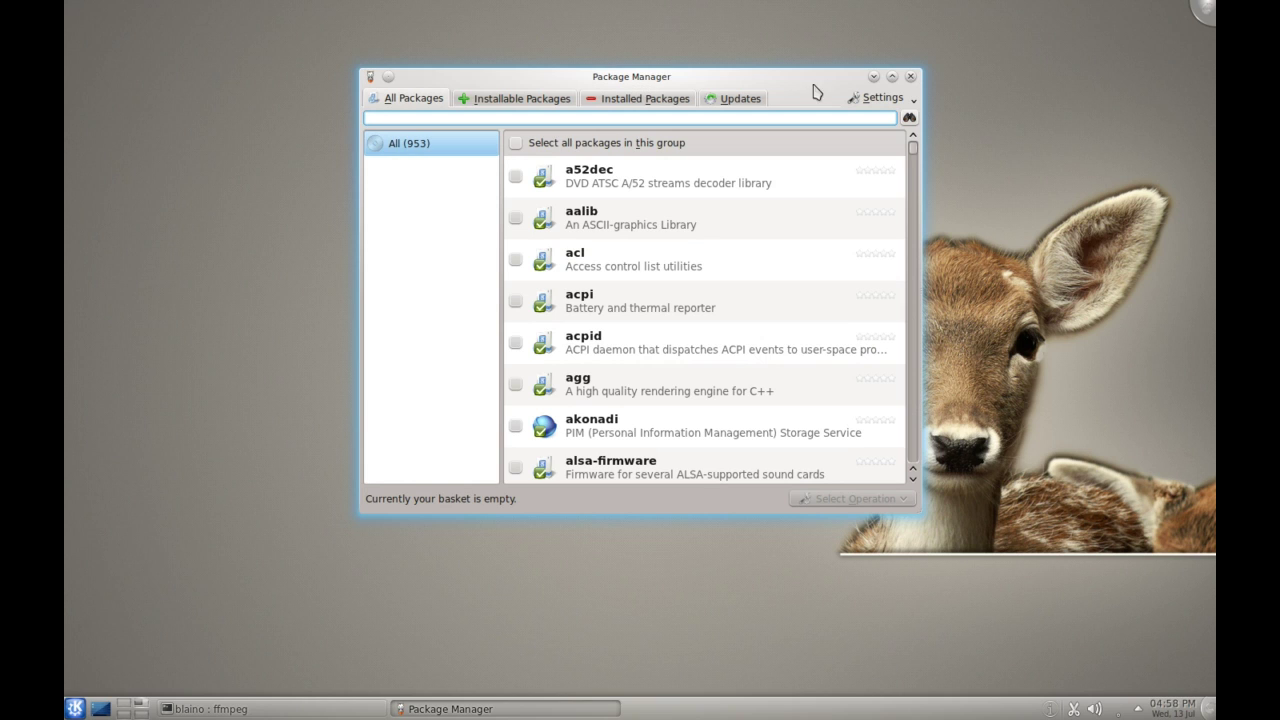
pyautogui.click(910, 76)
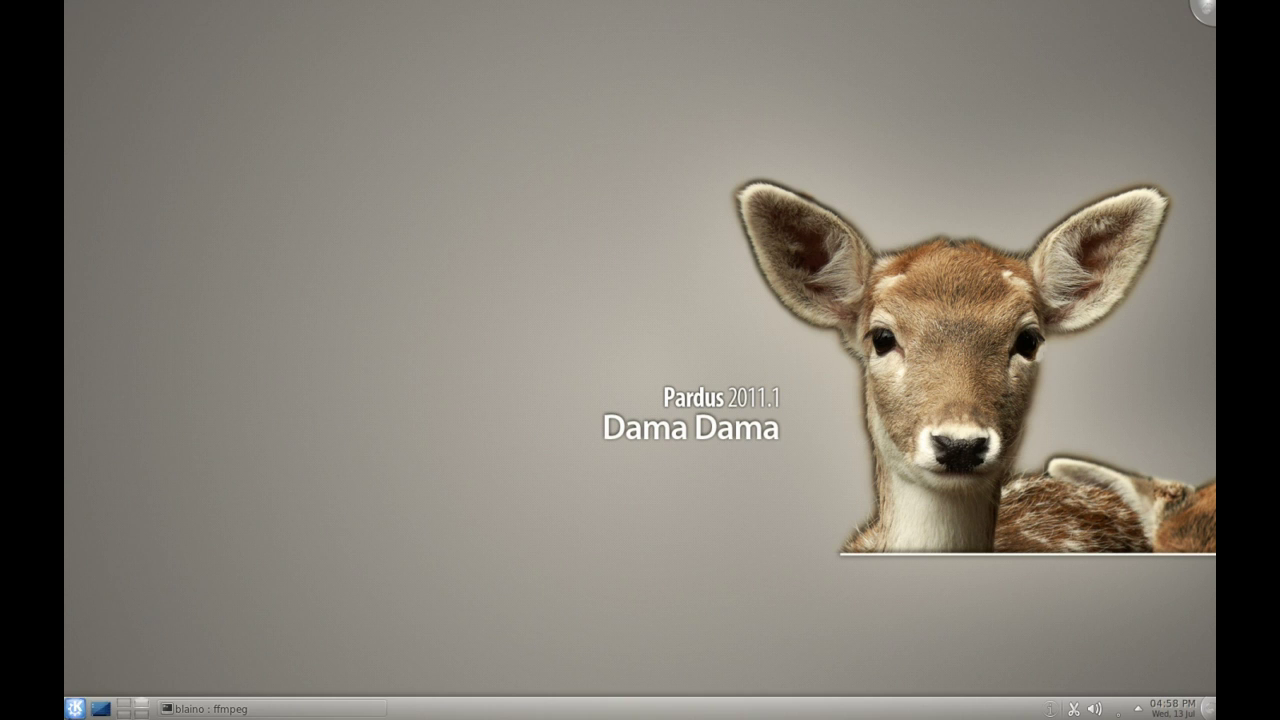
pyautogui.click(75, 708)
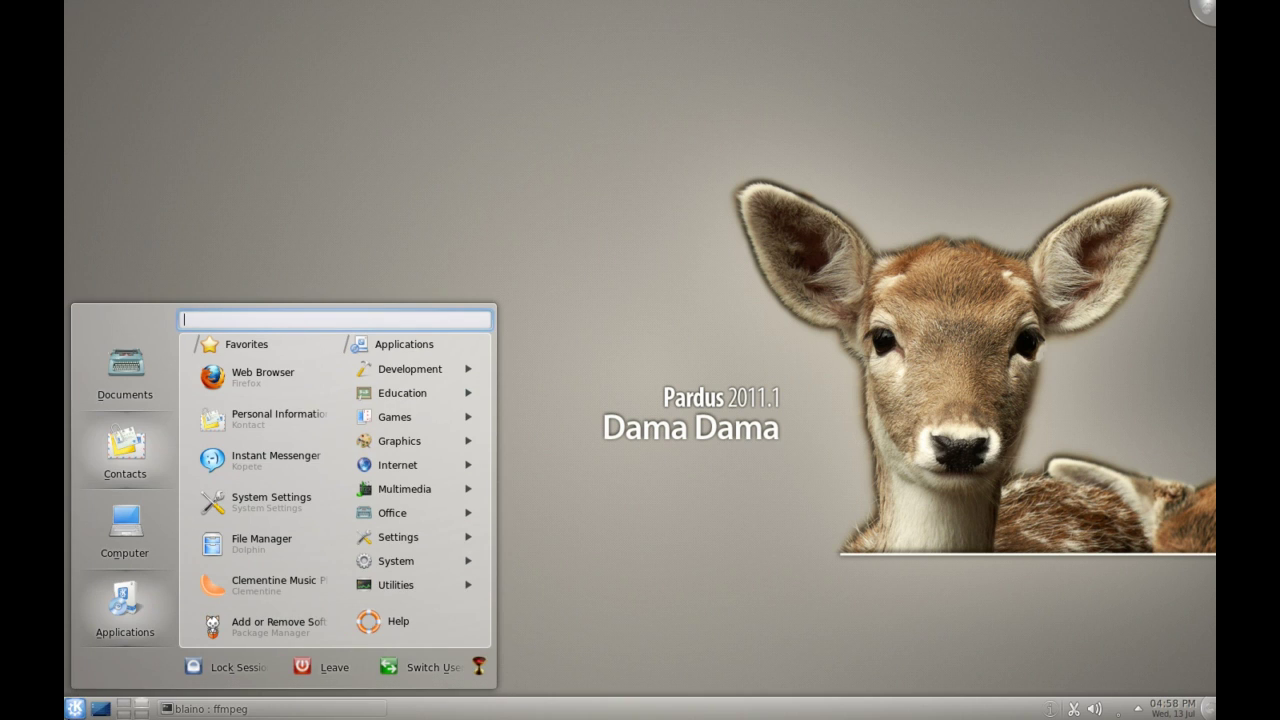
pyautogui.click(250, 548)
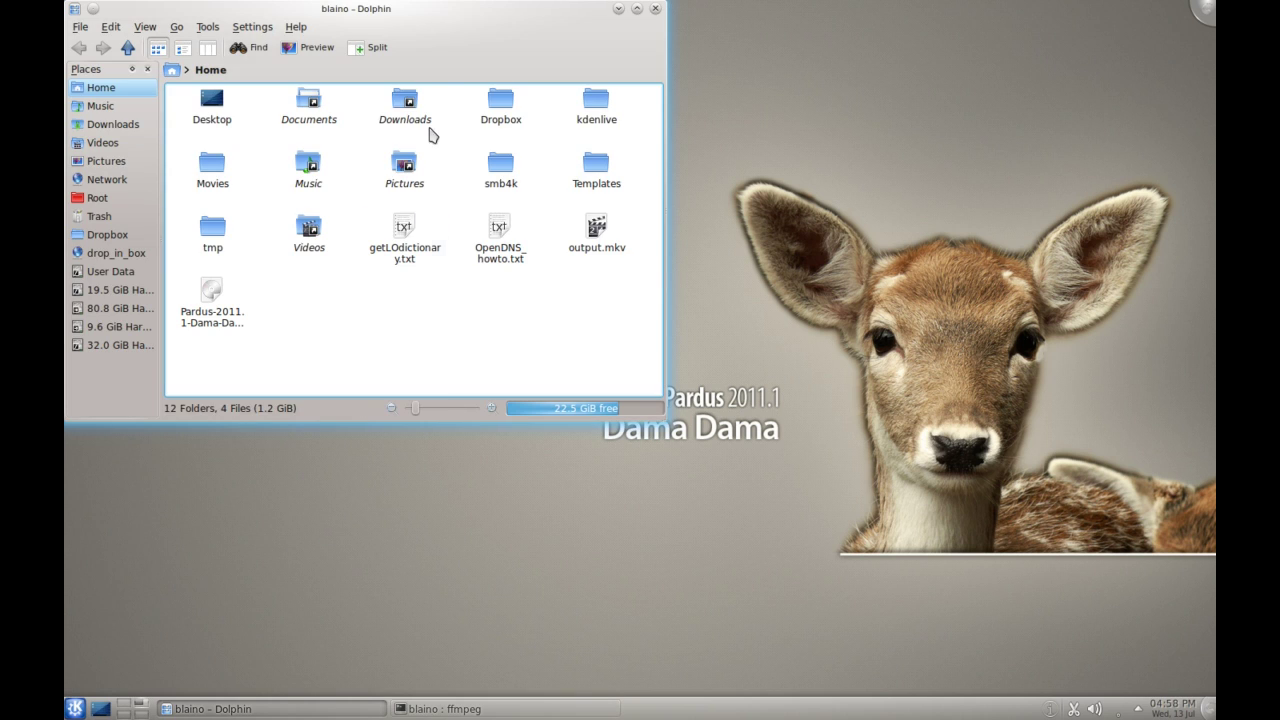
pyautogui.moveTo(414, 11); pyautogui.dragTo(569, 122)
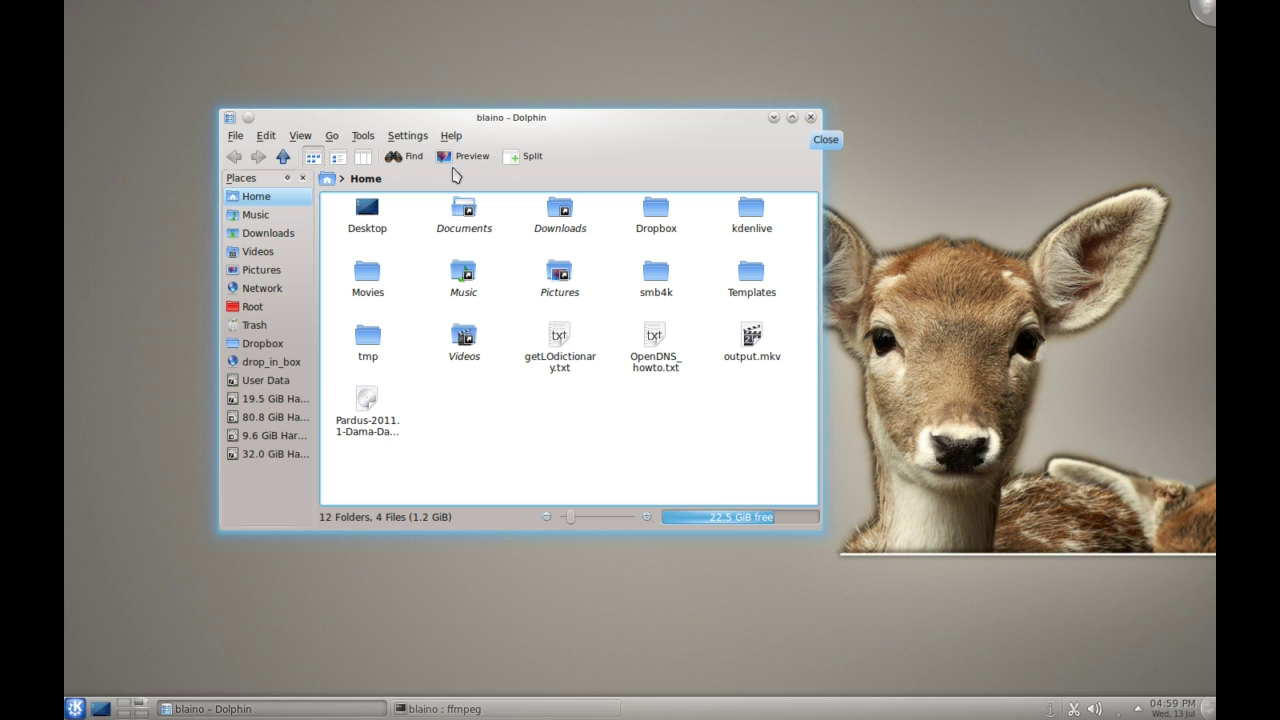
pyautogui.click(75, 708)
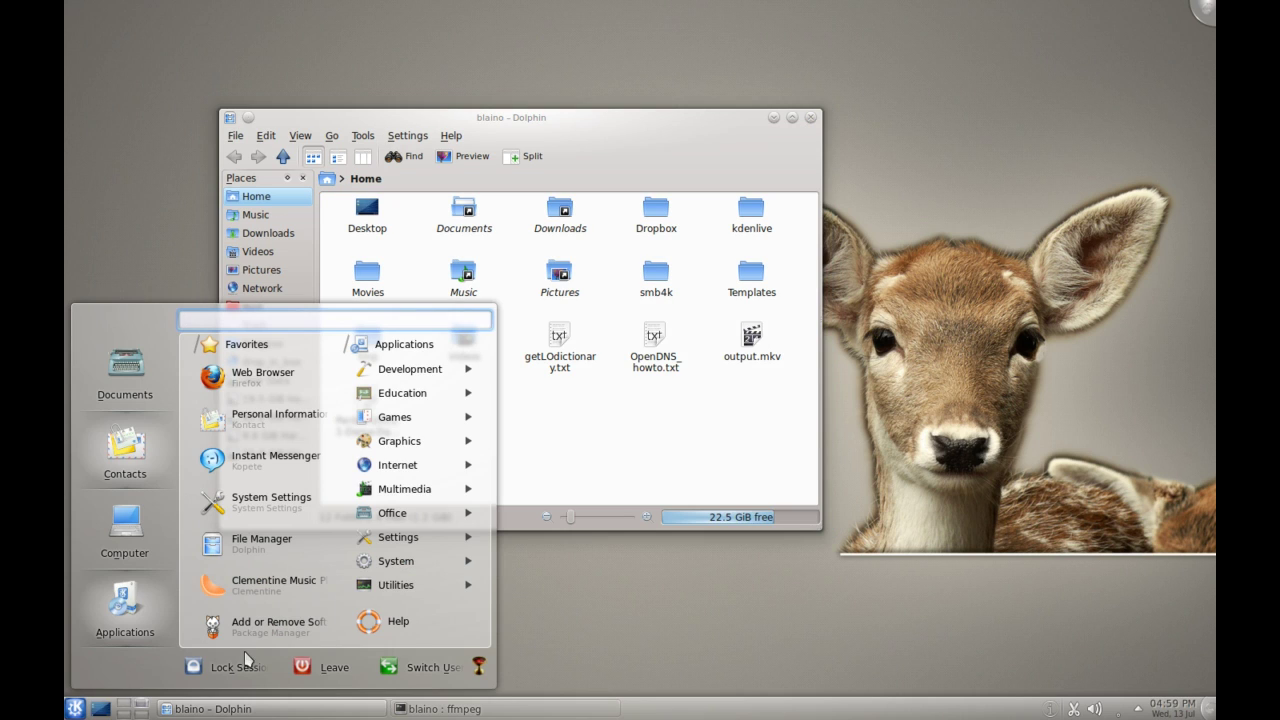
pyautogui.click(278, 419)
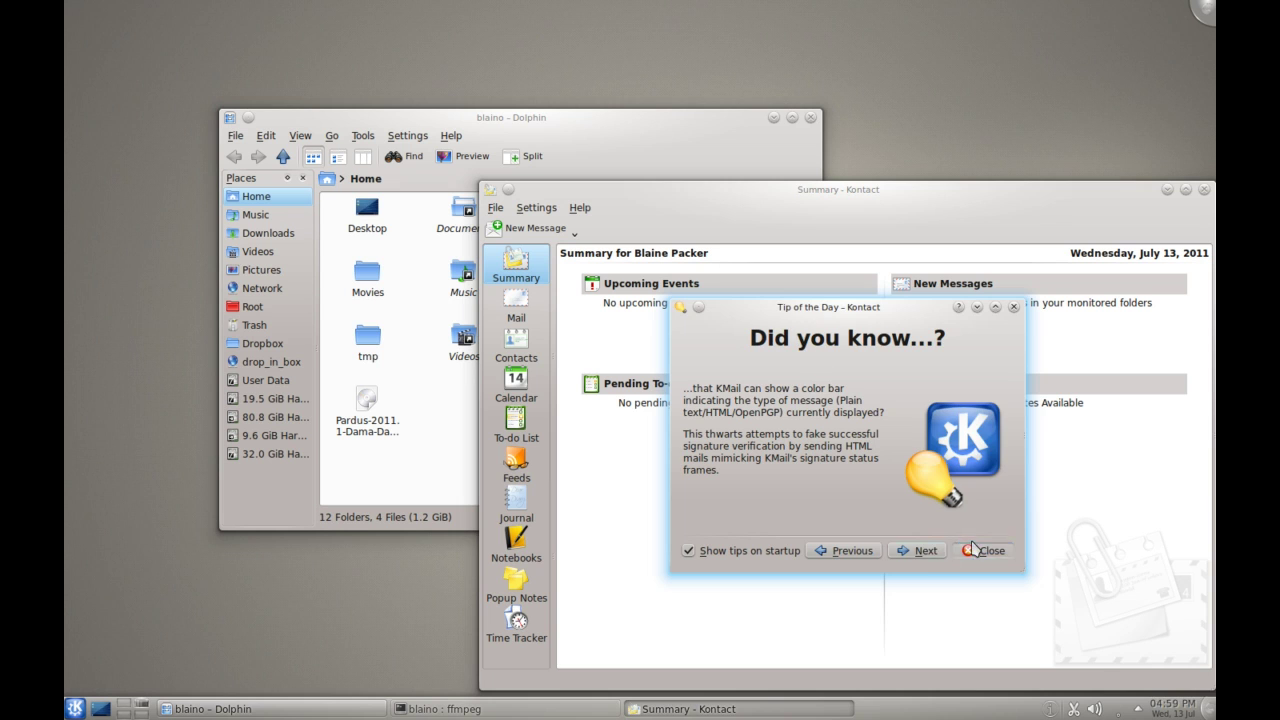
pyautogui.click(973, 548)
pyautogui.moveTo(752, 204); pyautogui.dragTo(674, 178)
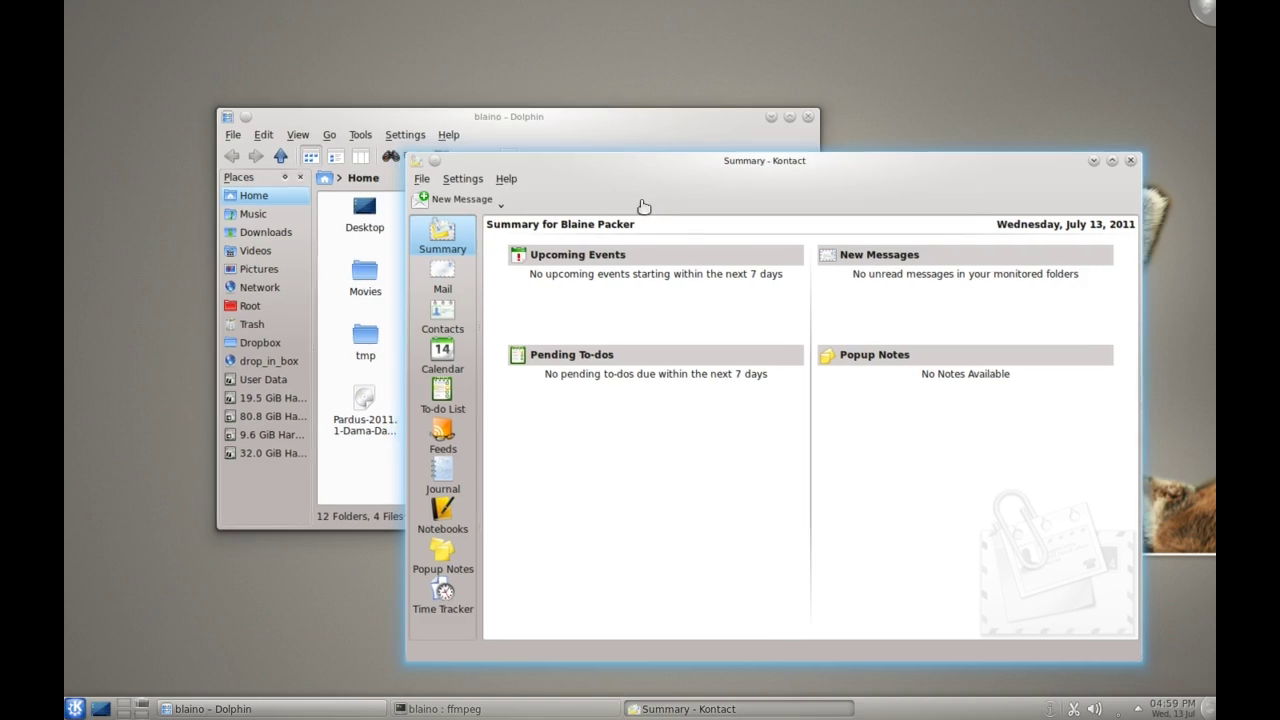
pyautogui.hotkey('ctrl', 'F8')
pyautogui.click(644, 206)
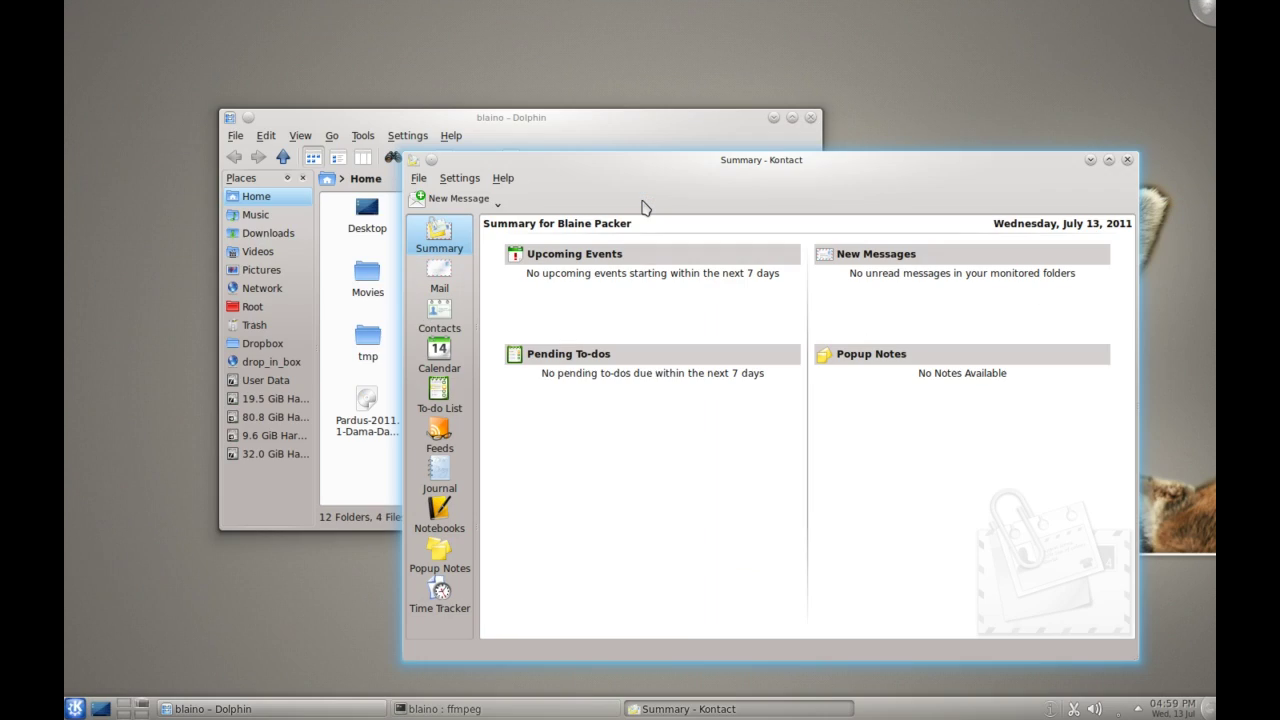
pyautogui.hotkey('ctrl', 'F8')
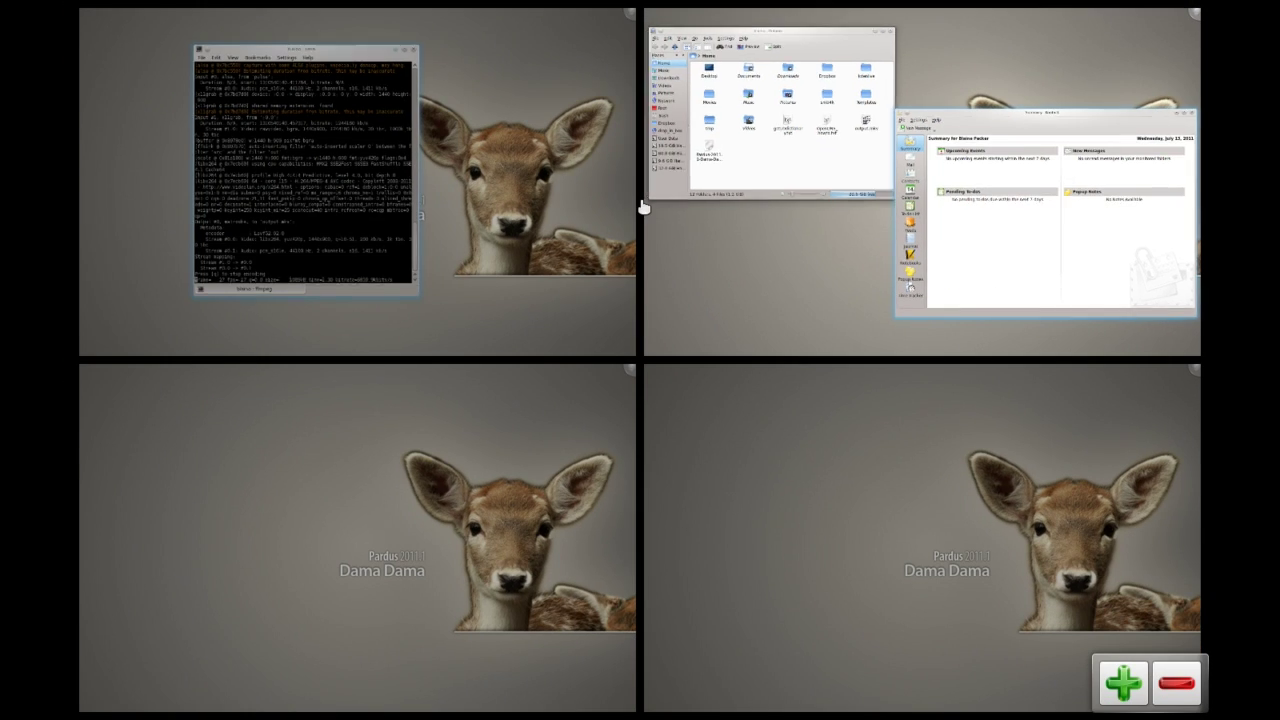
pyautogui.click(644, 206)
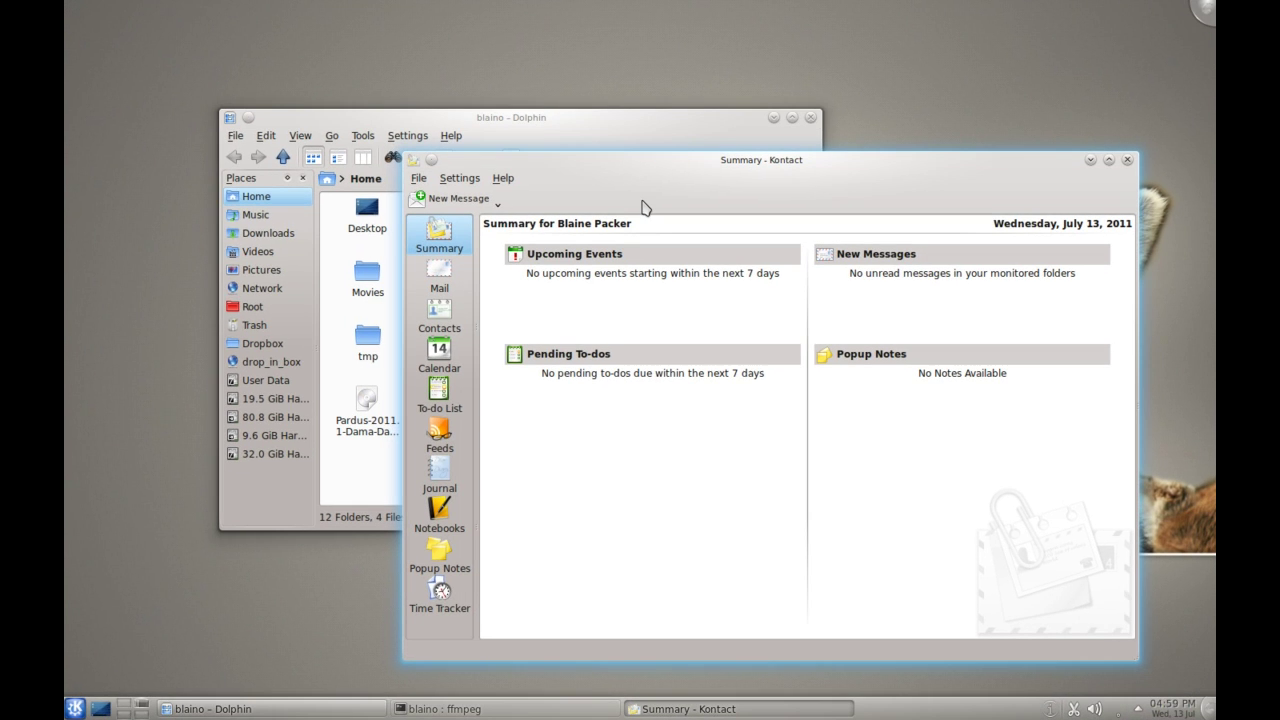
pyautogui.click(1128, 161)
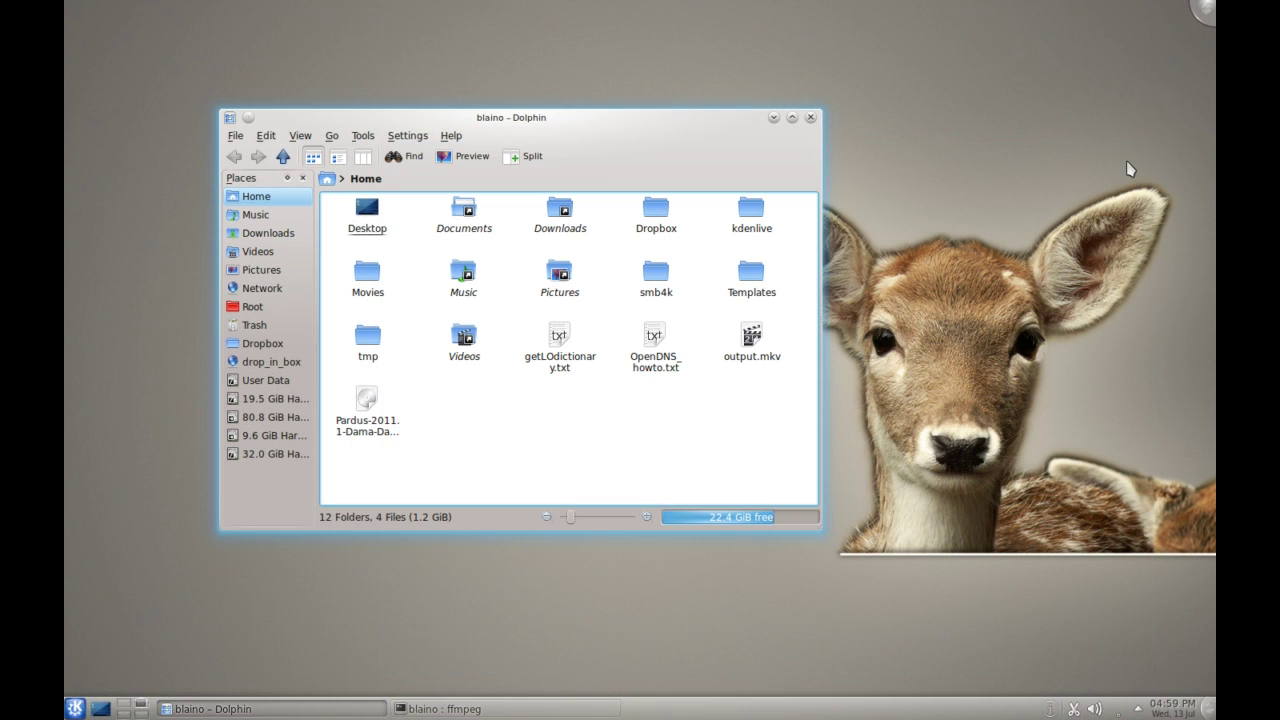
pyautogui.click(811, 121)
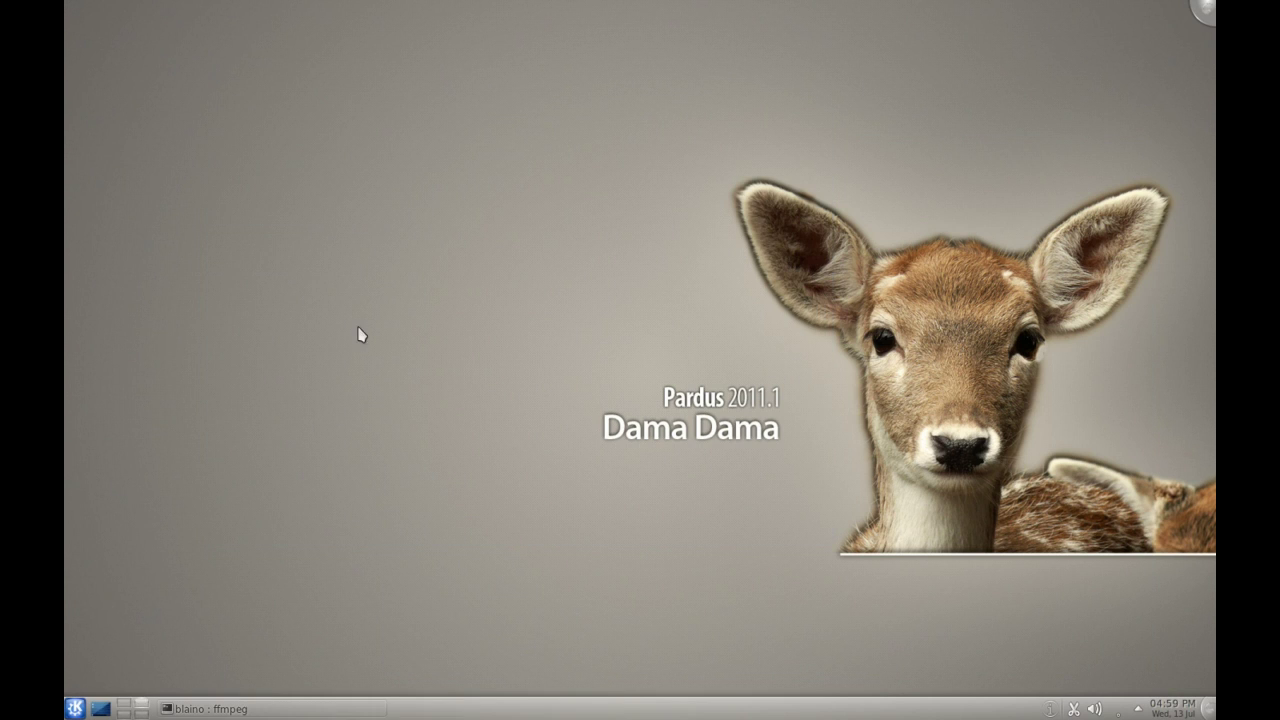
pyautogui.click(75, 708)
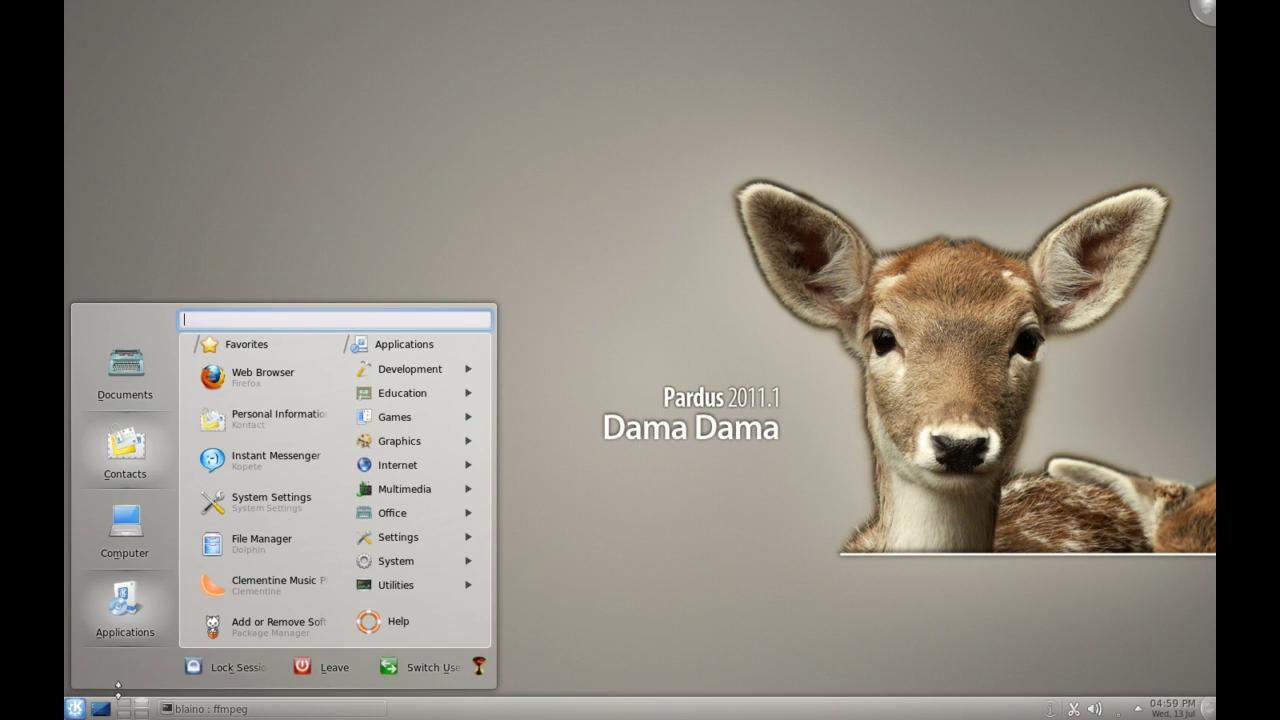
pyautogui.click(231, 506)
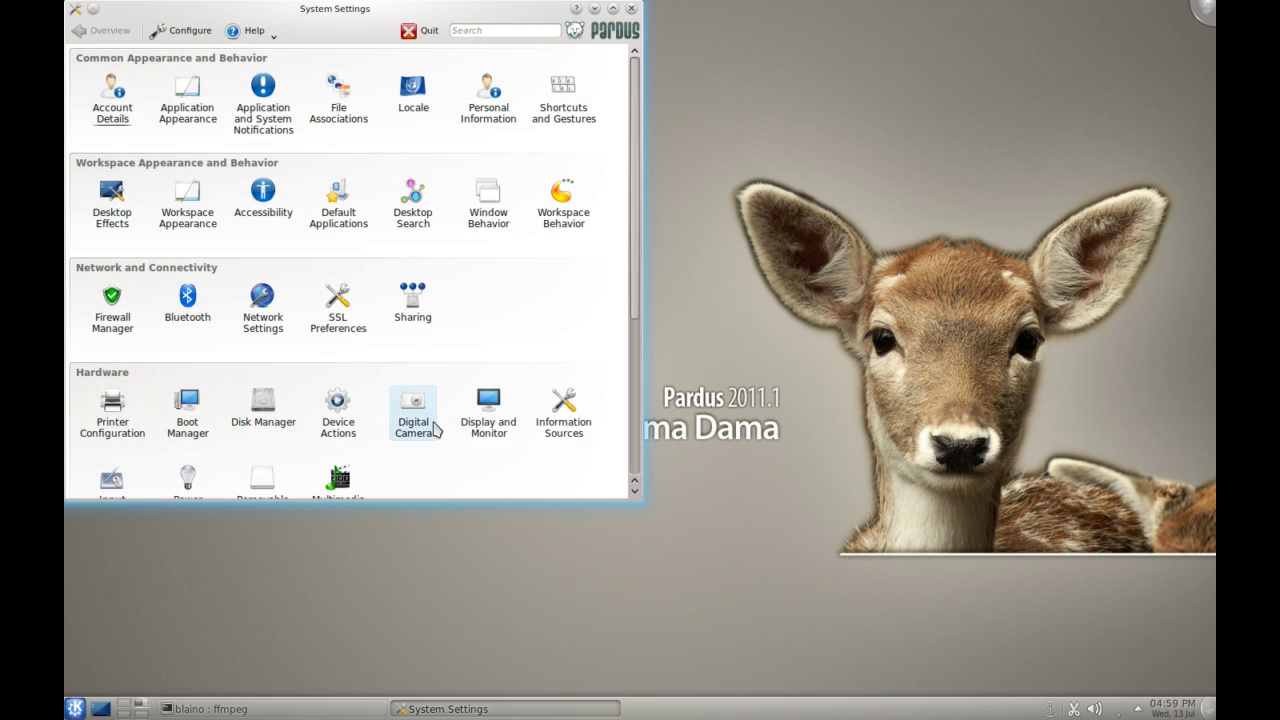
pyautogui.scroll(-3, 416, 432)
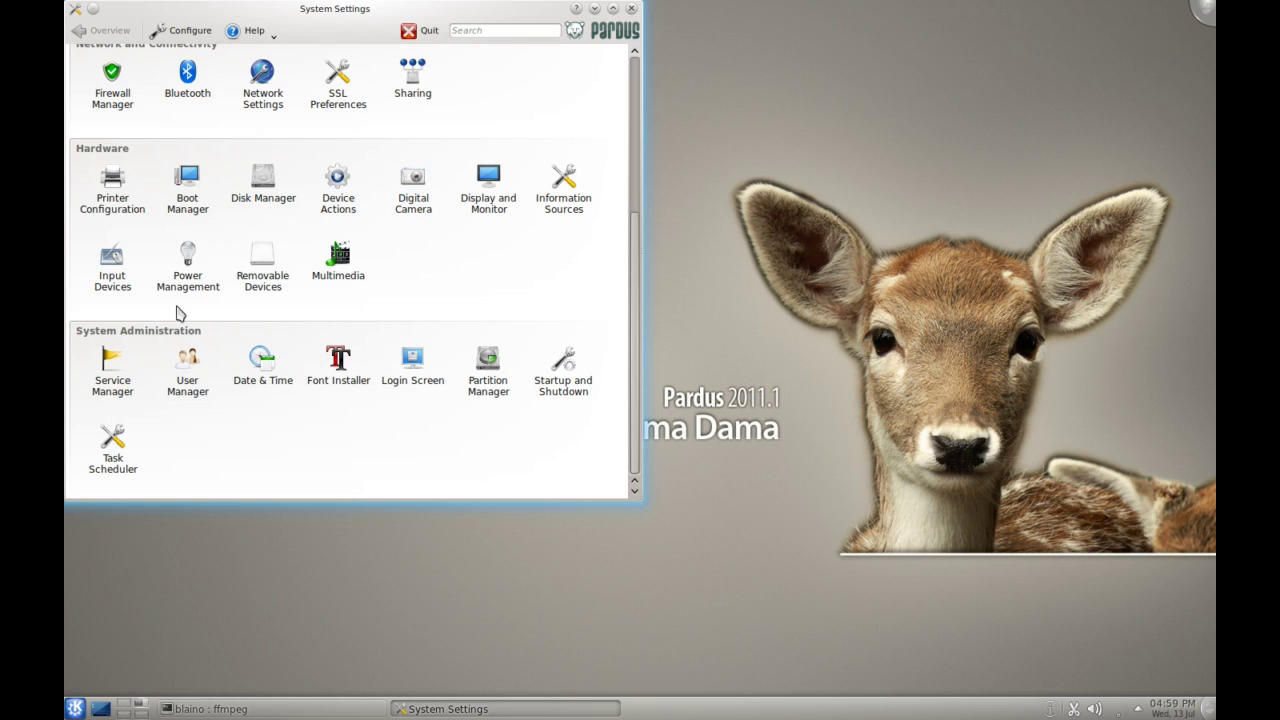
pyautogui.click(470, 200)
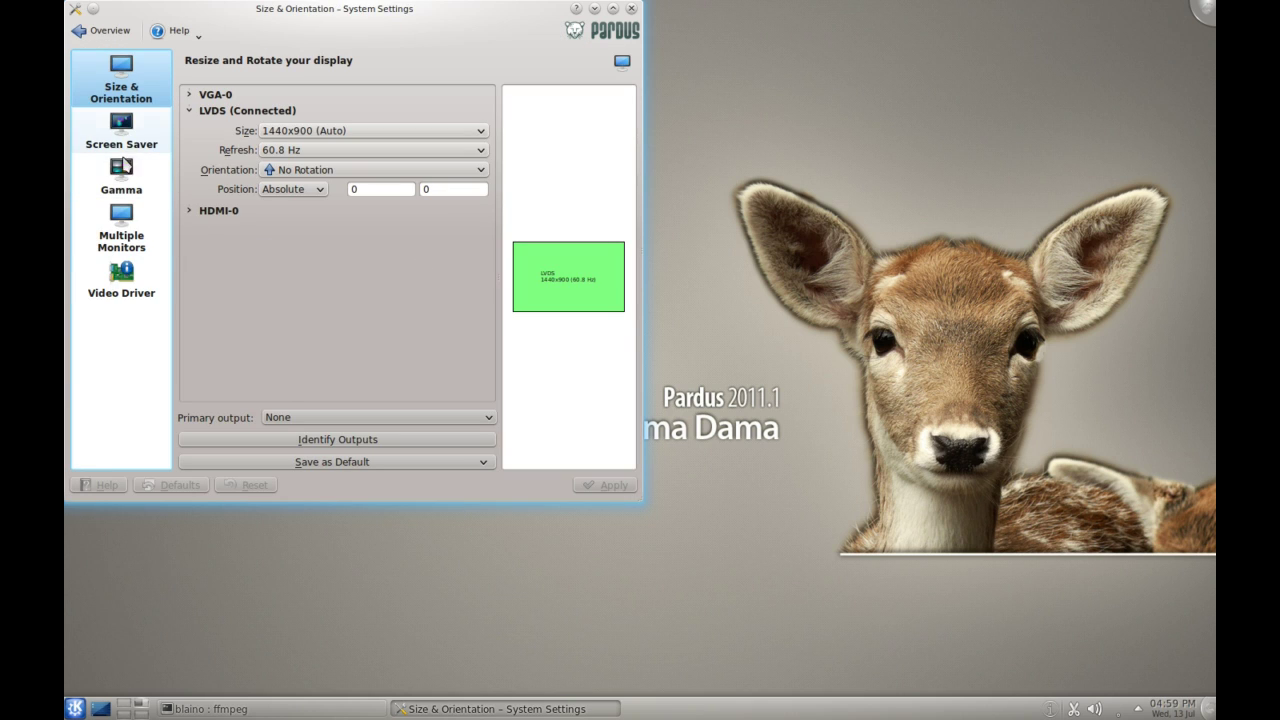
pyautogui.click(118, 275)
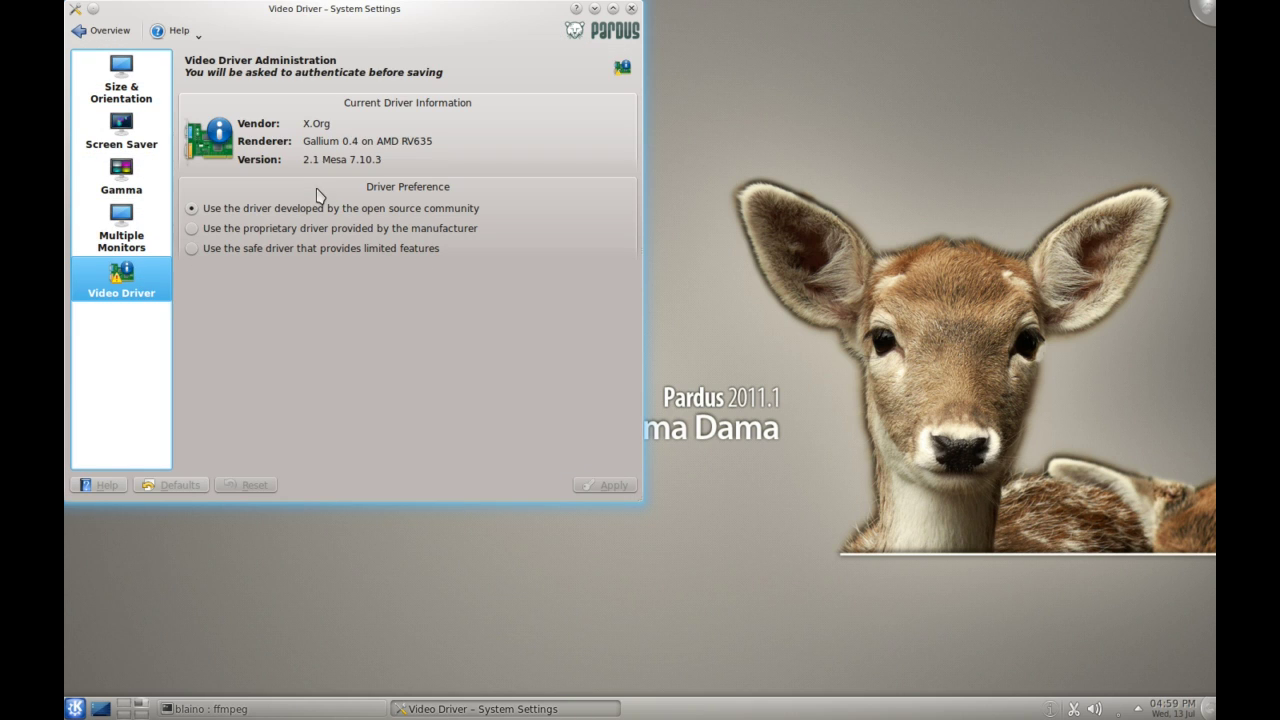
pyautogui.moveTo(318, 12); pyautogui.dragTo(550, 99)
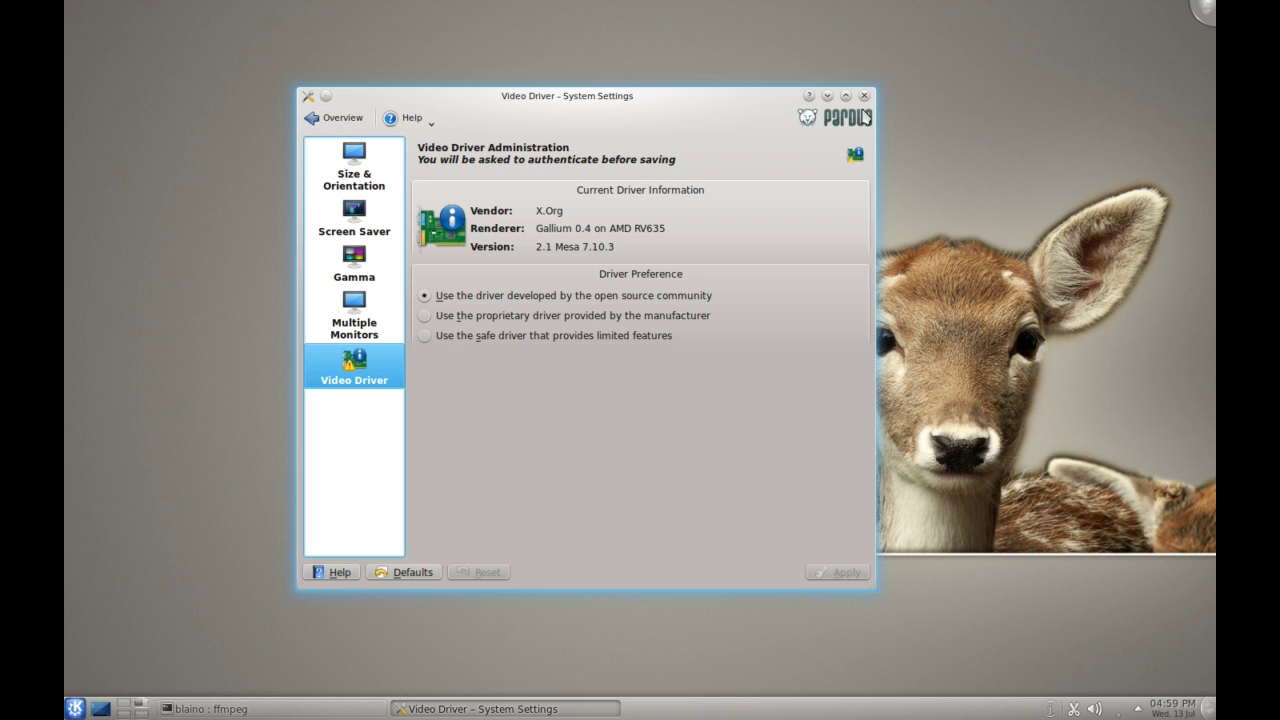
pyautogui.click(865, 97)
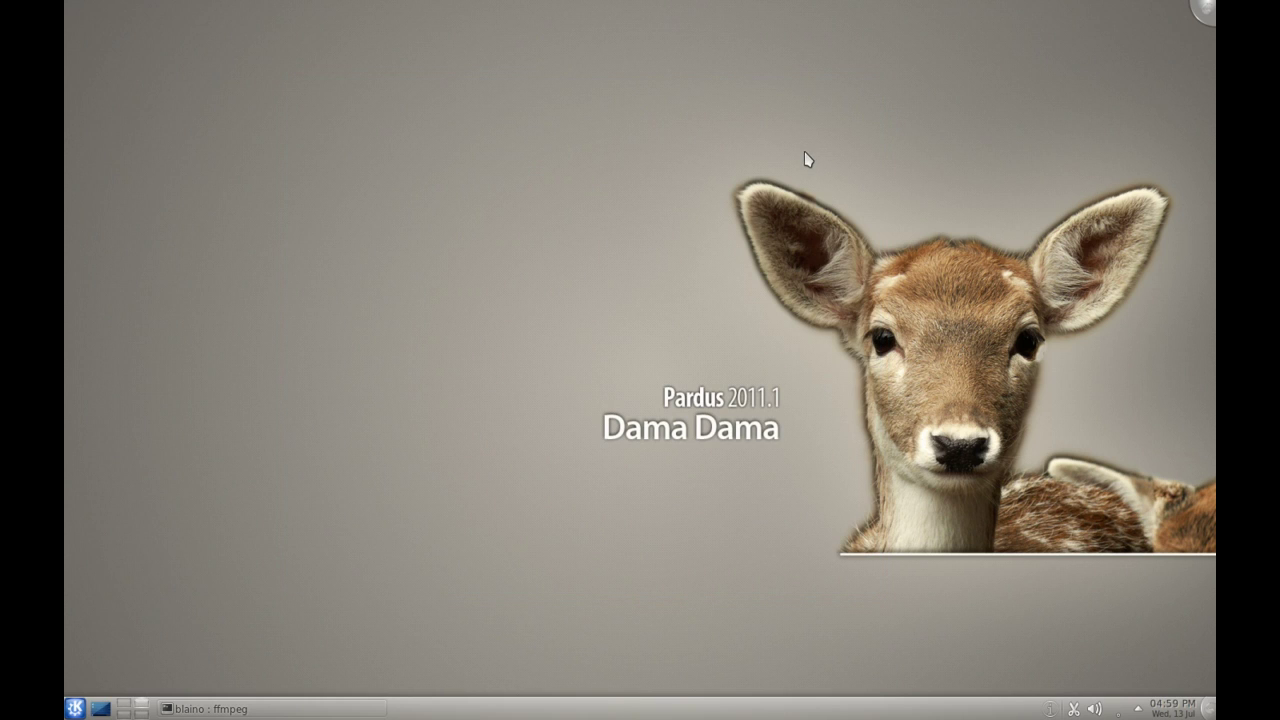
pyautogui.click(75, 708)
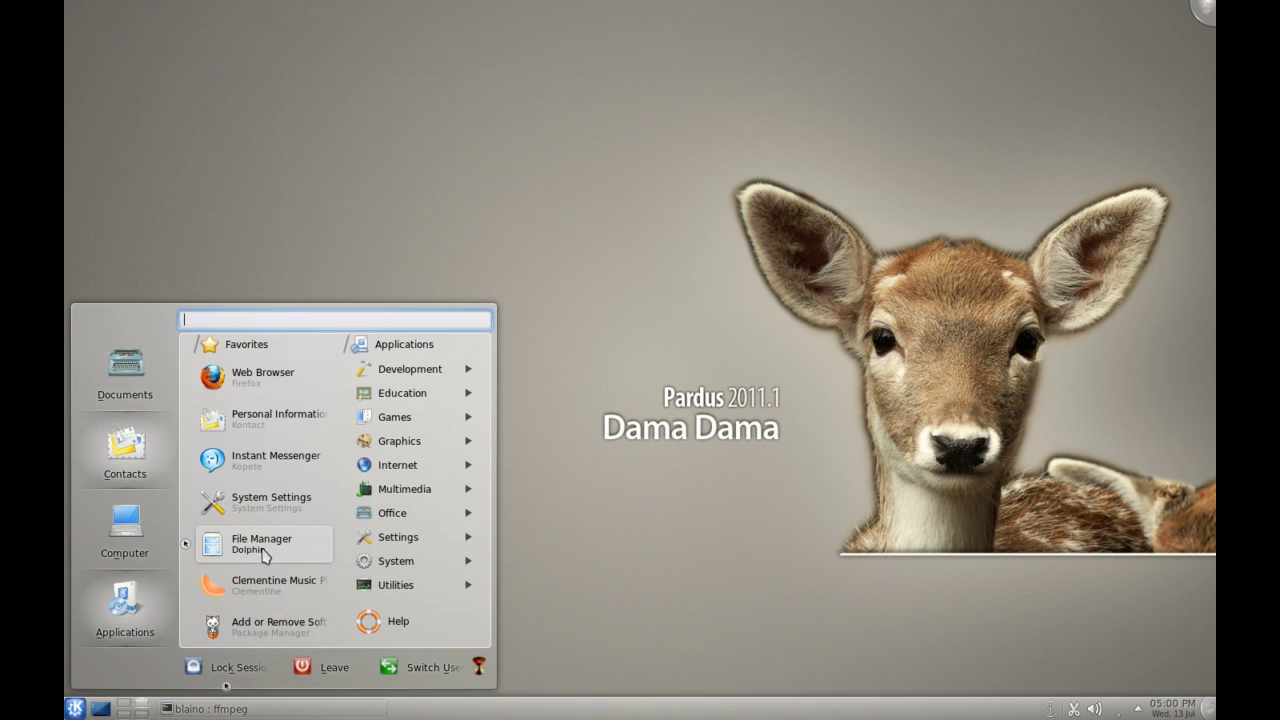
pyautogui.click(264, 548)
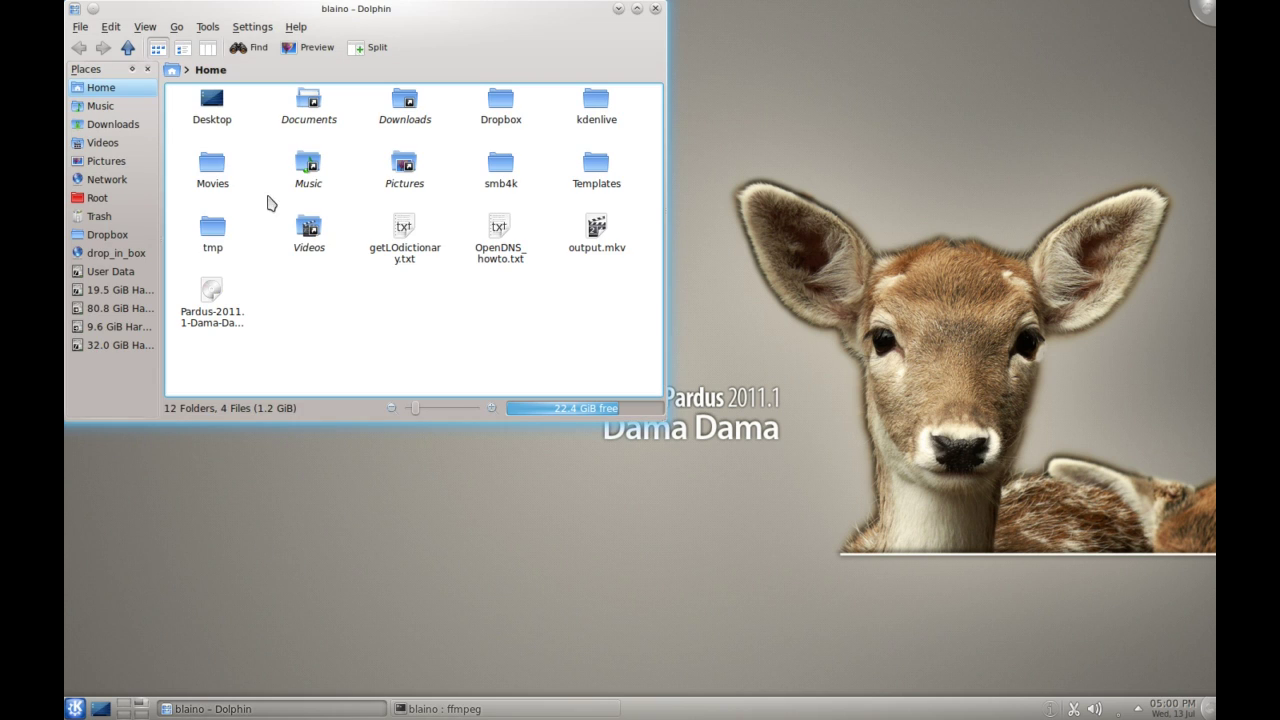
pyautogui.click(127, 48)
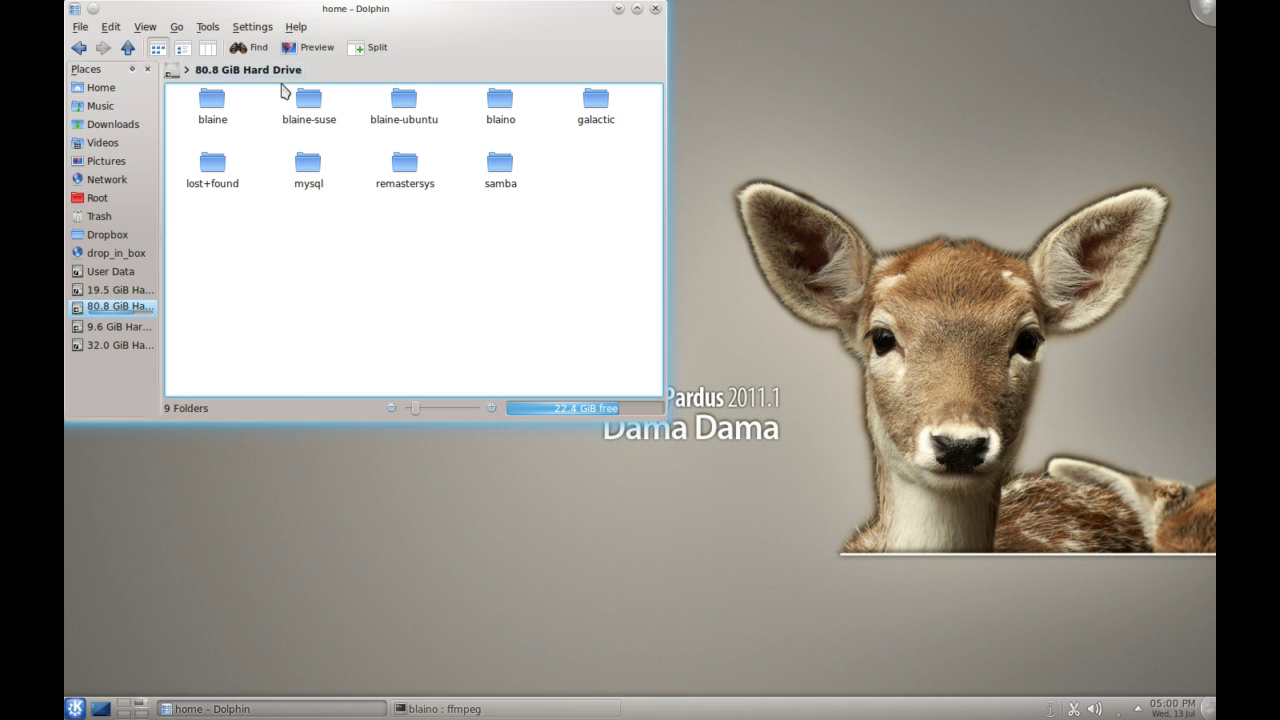
pyautogui.moveTo(541, 34); pyautogui.dragTo(726, 124)
pyautogui.click(897, 114)
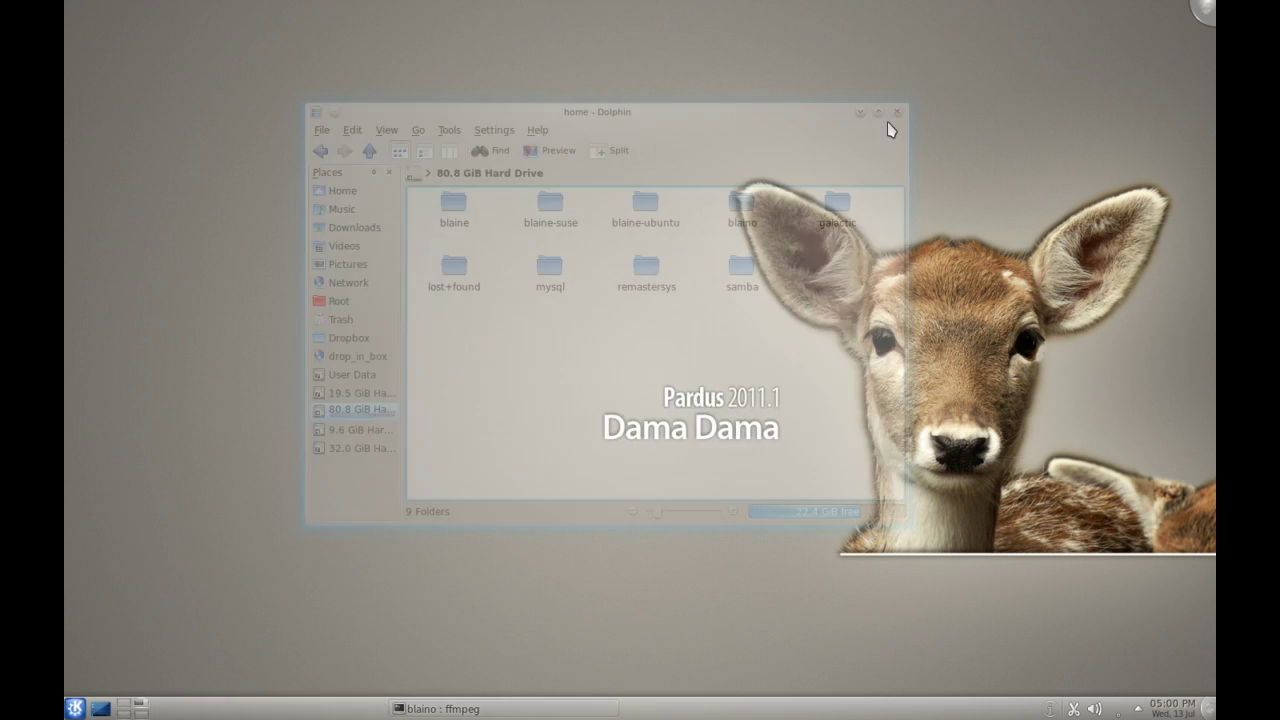
# Launch System Settings and the Clementine music player from the launcher.
pyautogui.click(72, 706)
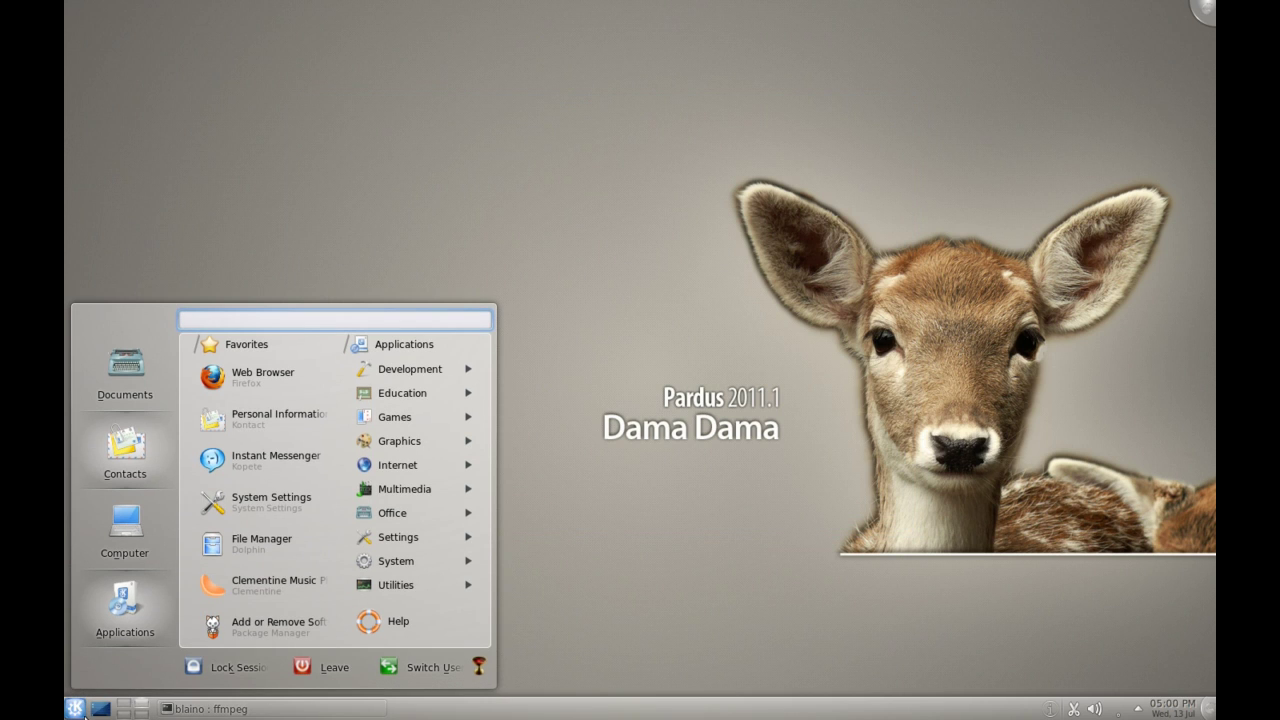
pyautogui.click(270, 500)
pyautogui.click(72, 706)
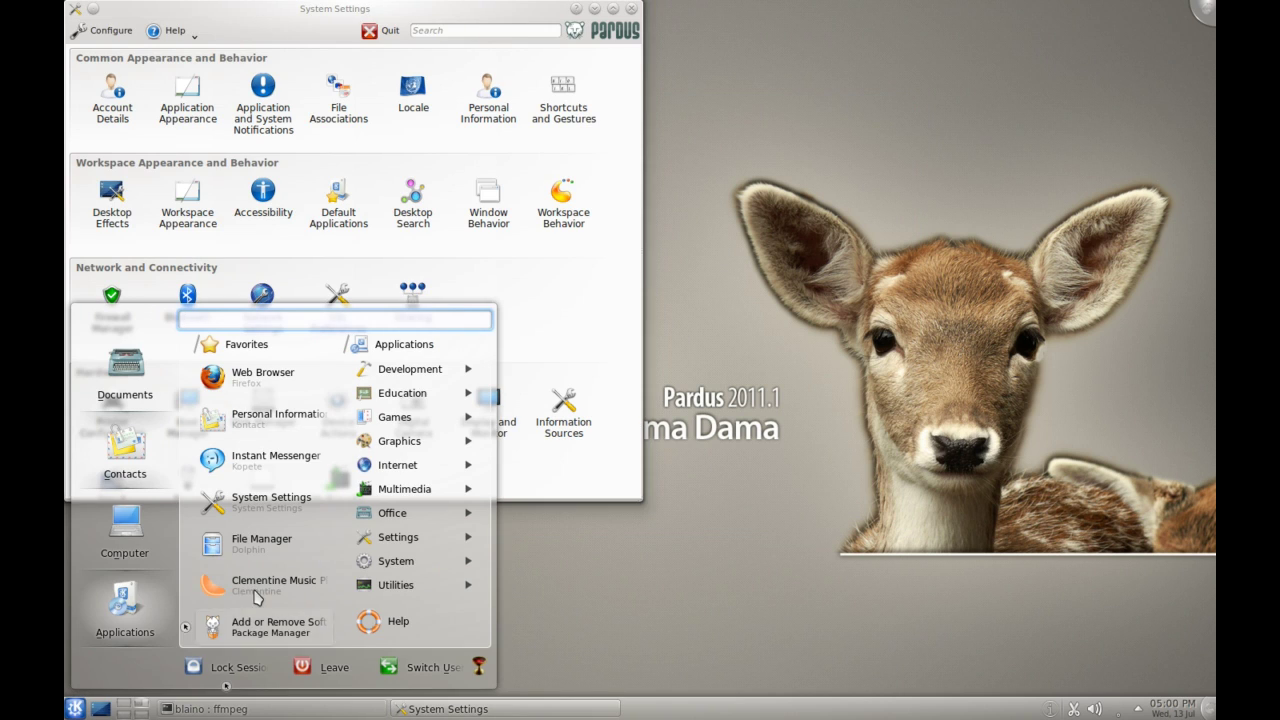
pyautogui.click(268, 585)
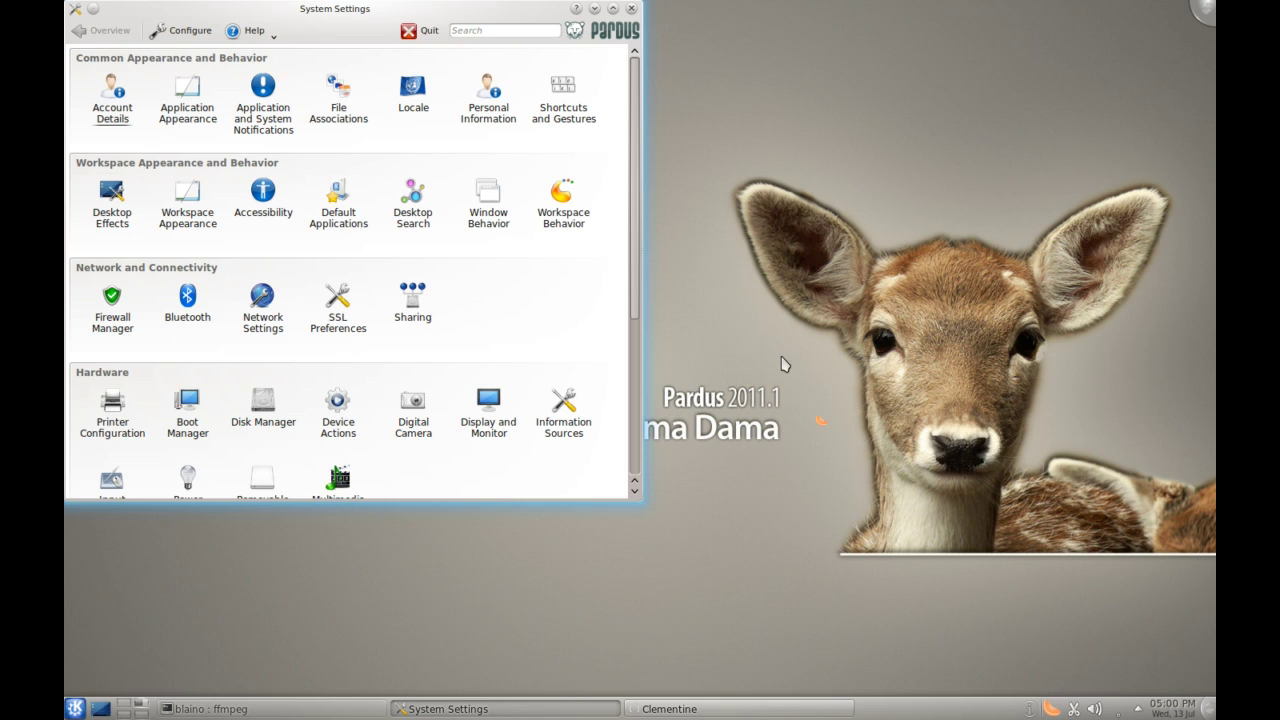
pyautogui.moveTo(635, 250); pyautogui.dragTo(641, 28)
# Move the System Settings window slightly right and close it.
pyautogui.click(75, 708)
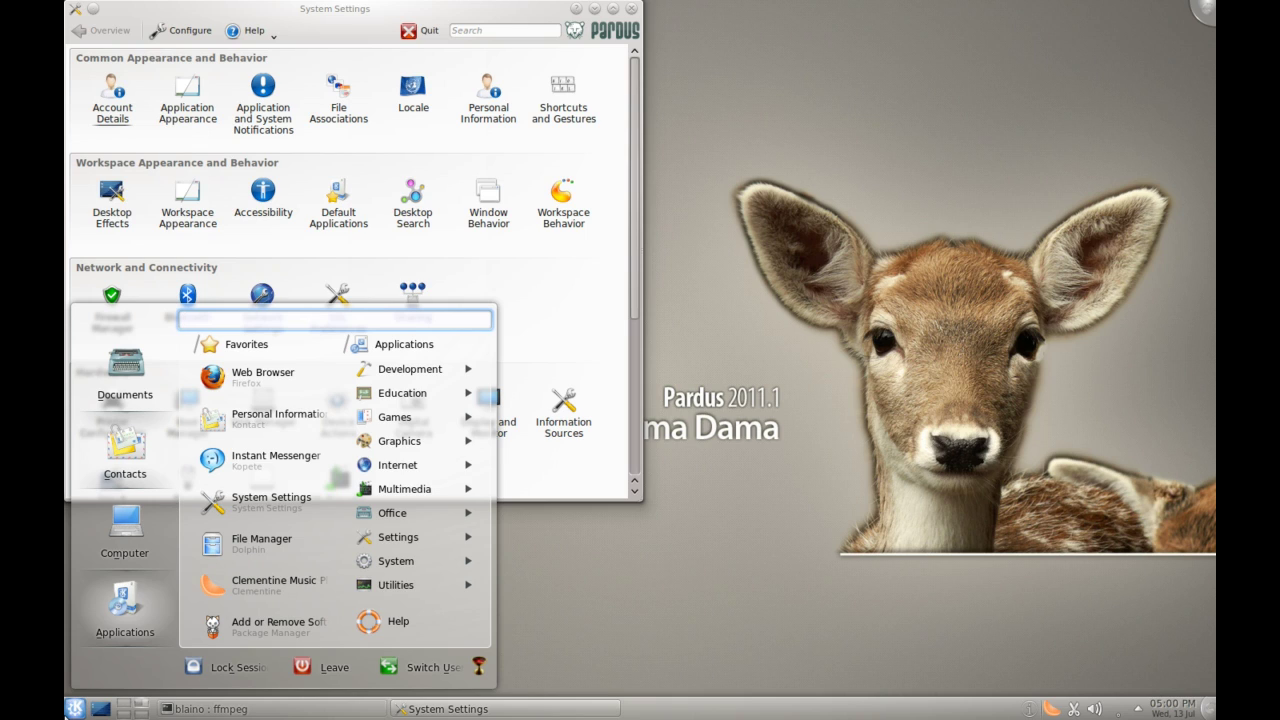
pyautogui.click(70, 710)
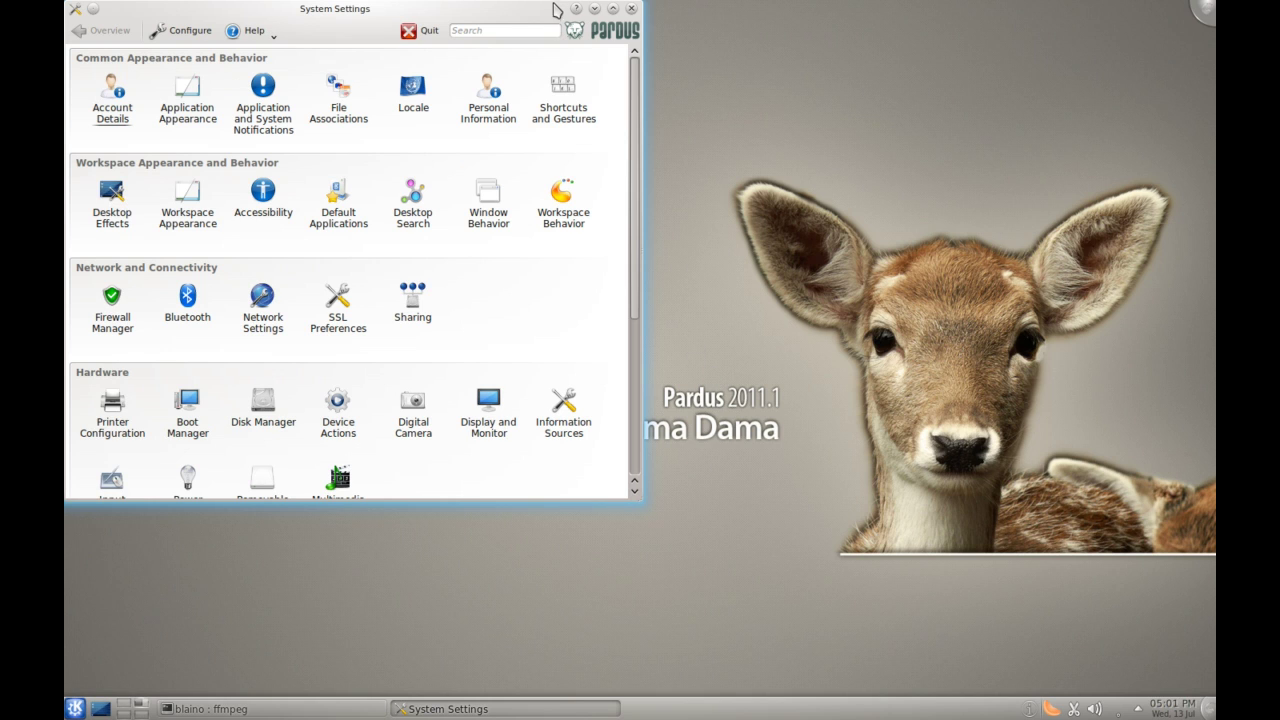
pyautogui.moveTo(553, 14); pyautogui.dragTo(654, 19)
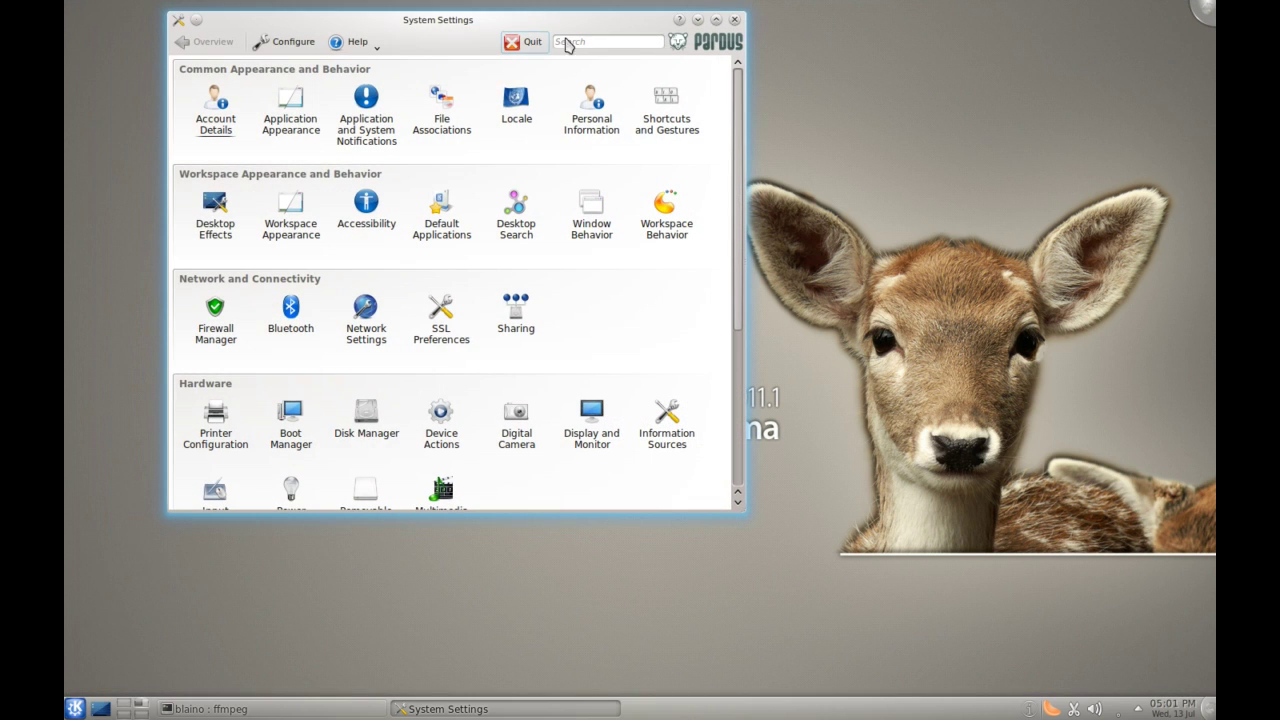
pyautogui.click(734, 20)
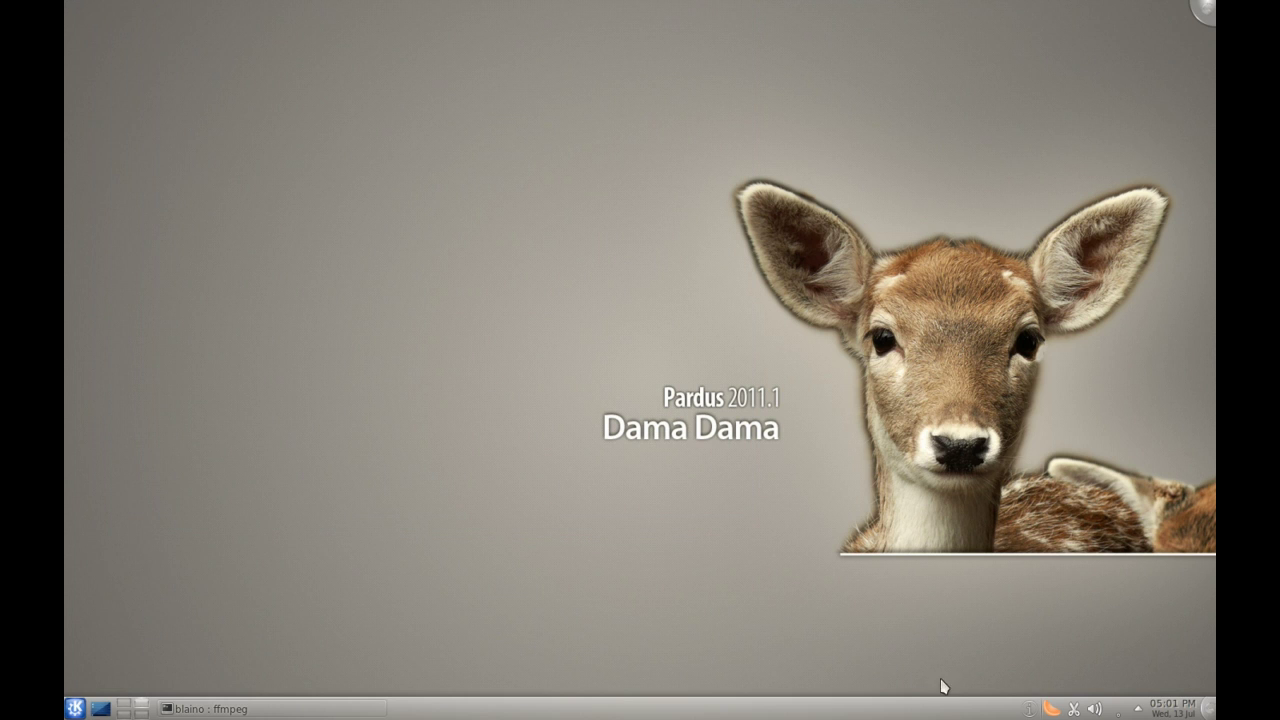
# Show Clementine's Owl City playlist, minimise it, and launch digiKam from Graphics.
pyautogui.click(1051, 708)
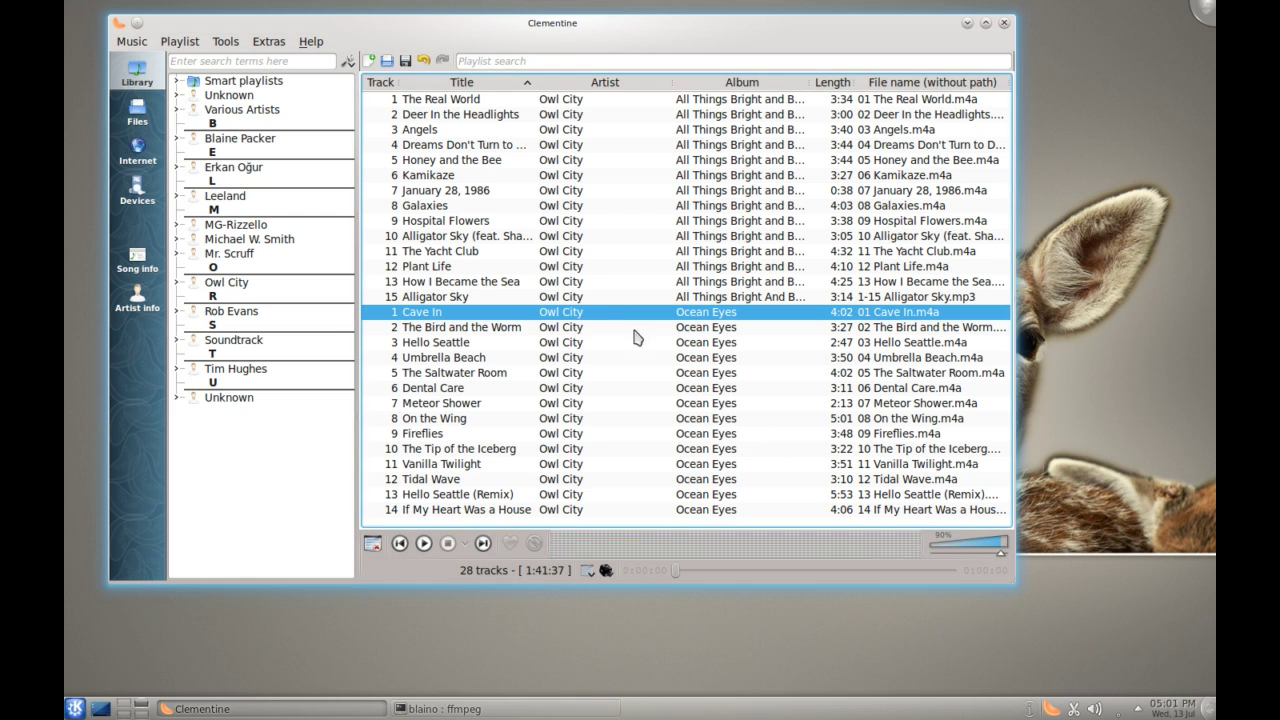
pyautogui.click(966, 24)
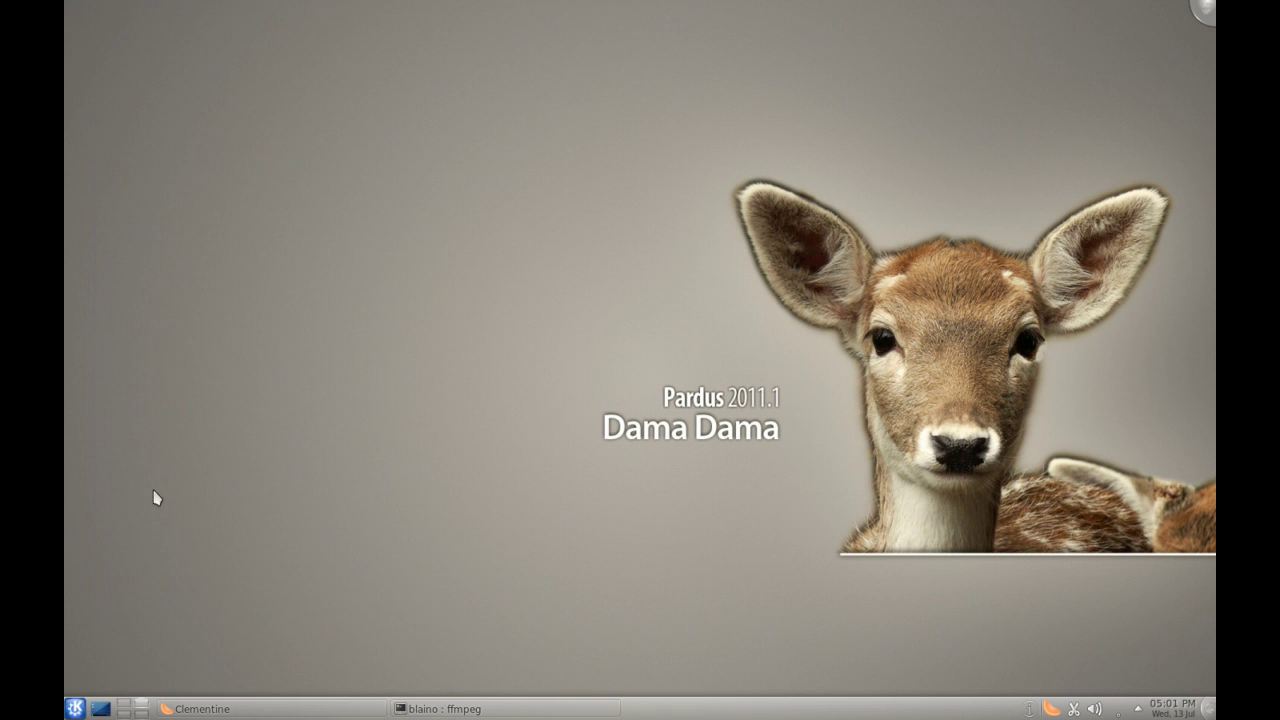
pyautogui.click(75, 708)
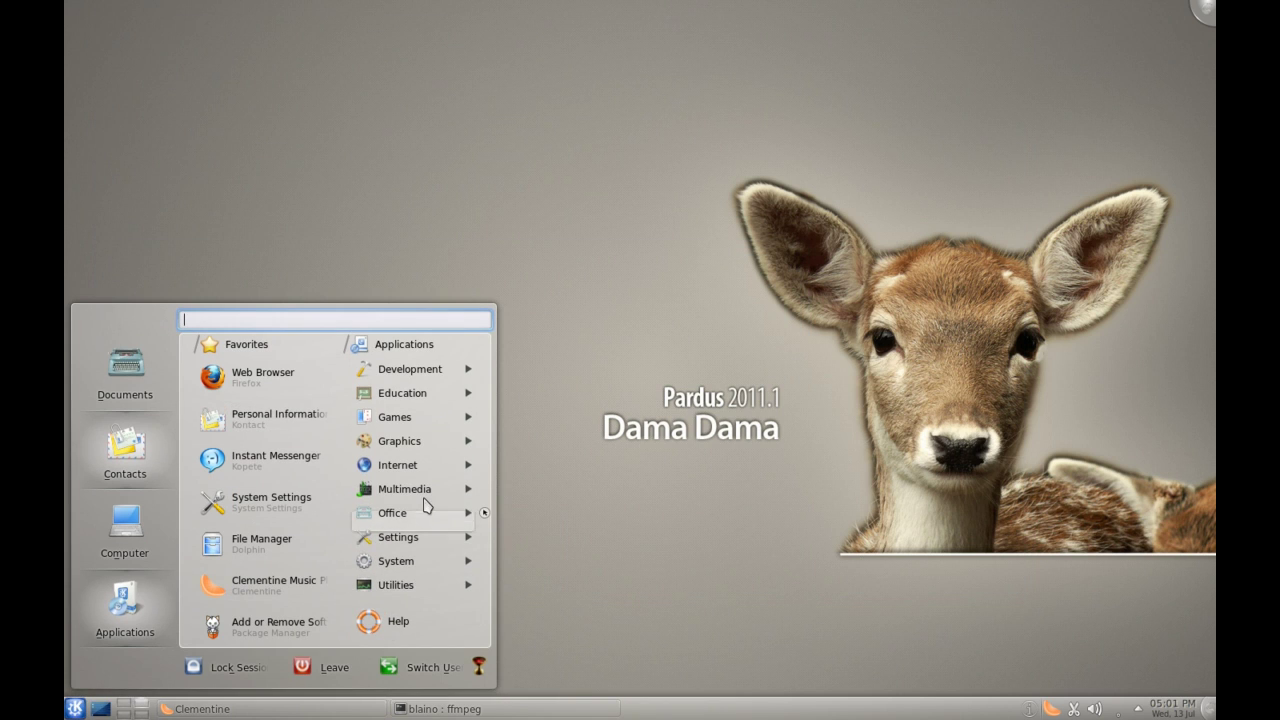
pyautogui.click(409, 443)
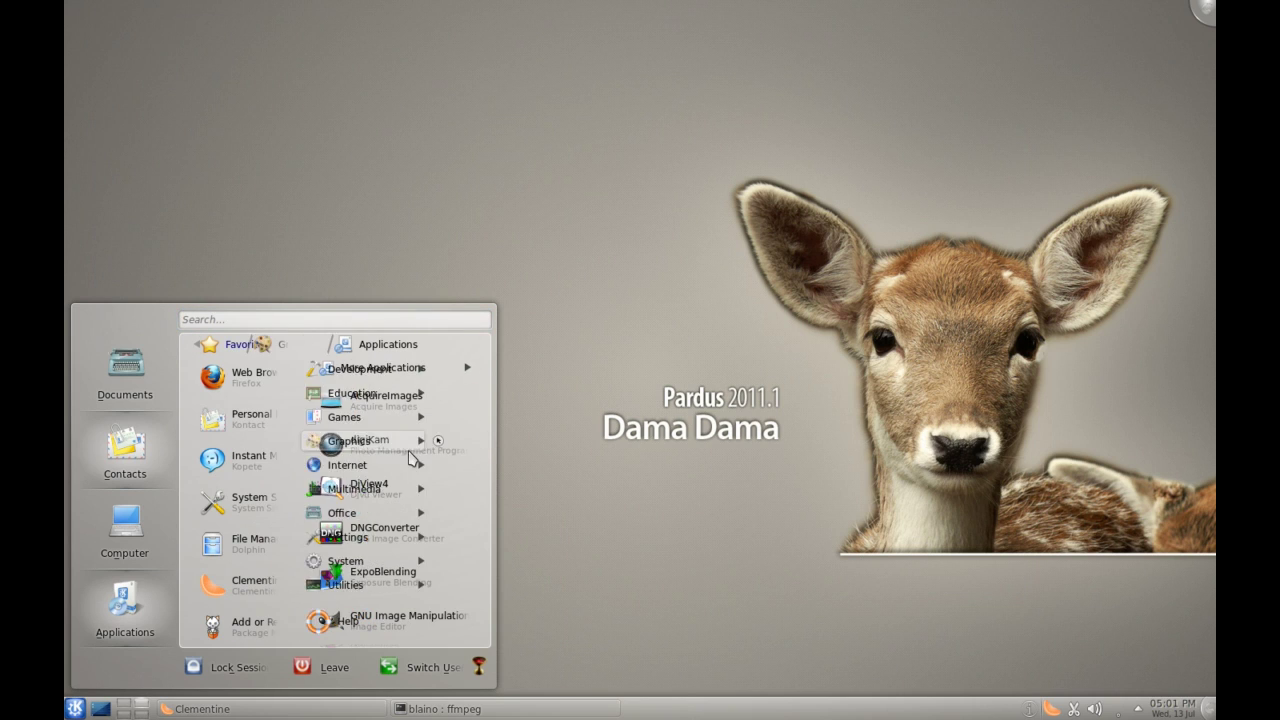
pyautogui.click(404, 453)
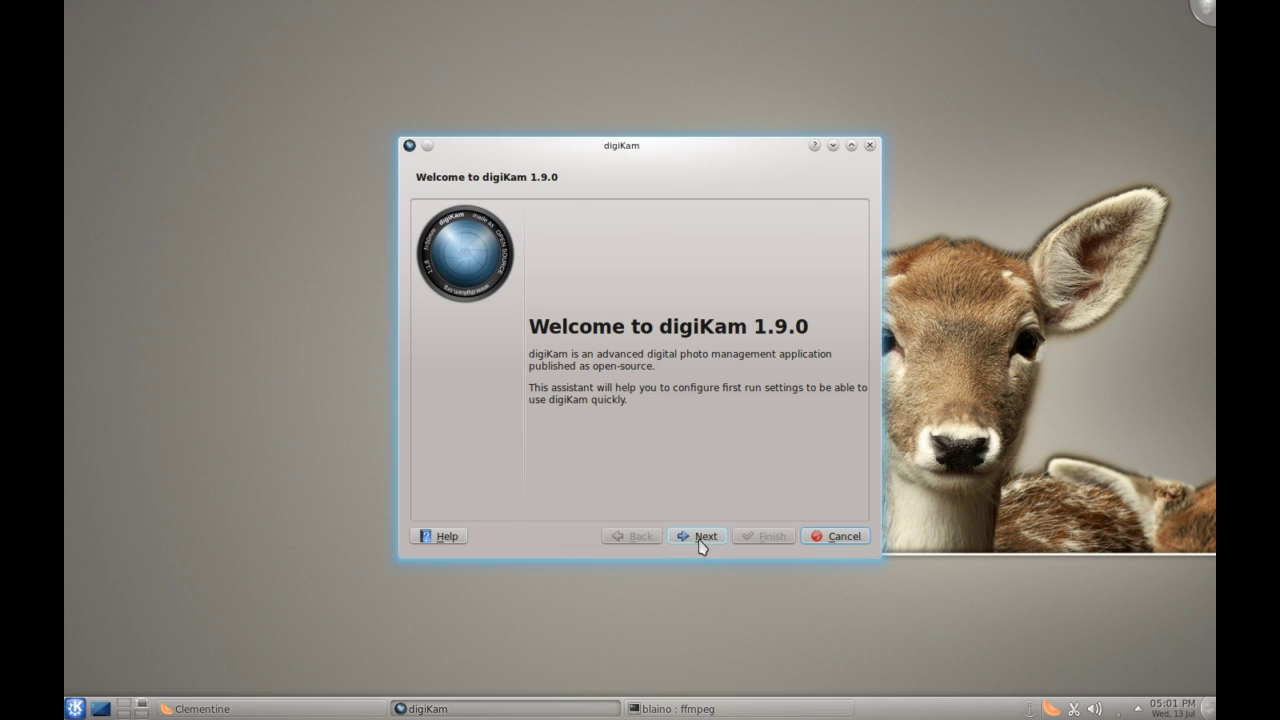
# Finish the digiKam first-run wizard, keeping the default raw, preview and tooltip settings.
pyautogui.click(702, 542)
pyautogui.click(702, 540)
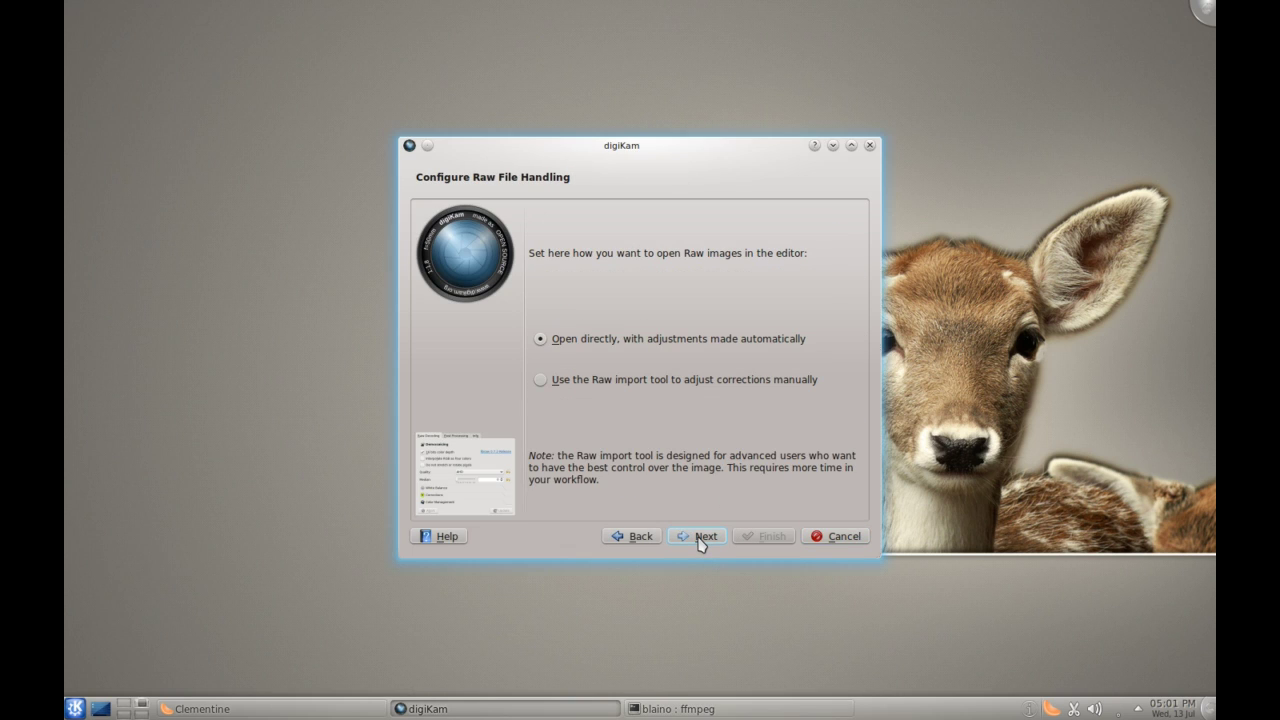
pyautogui.click(701, 540)
pyautogui.click(701, 540)
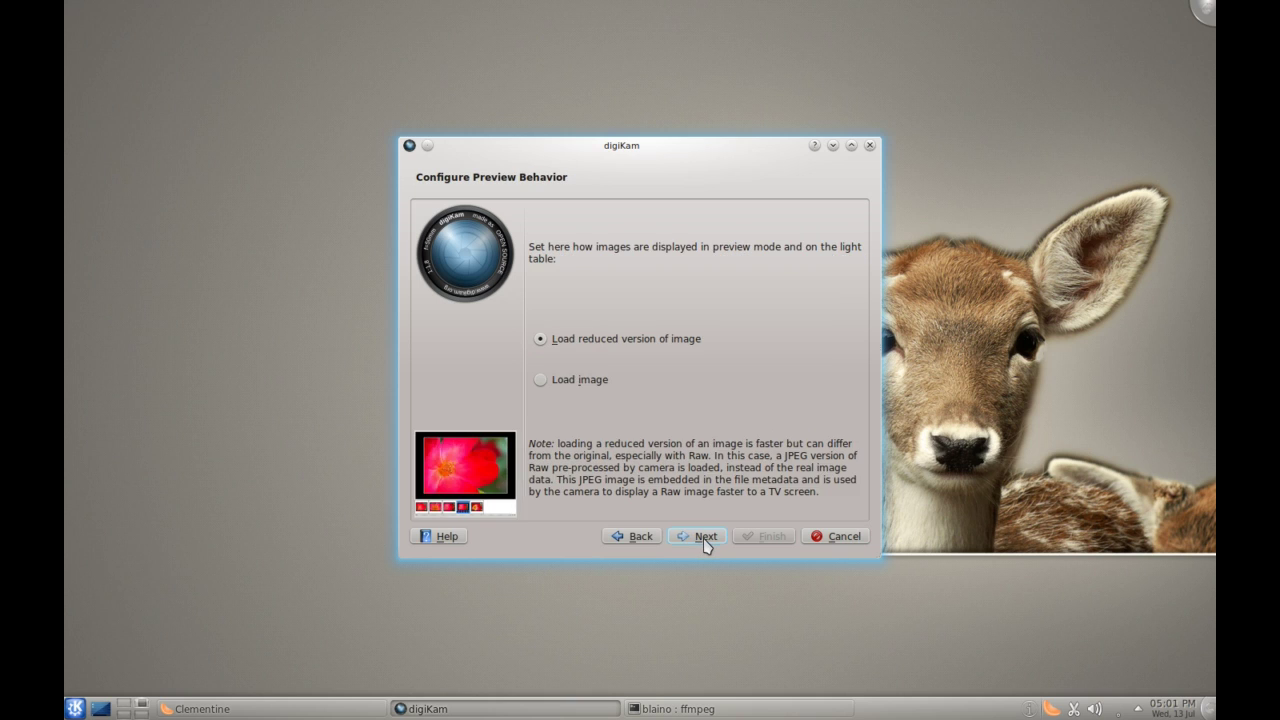
pyautogui.click(704, 540)
pyautogui.click(704, 540)
pyautogui.click(704, 540)
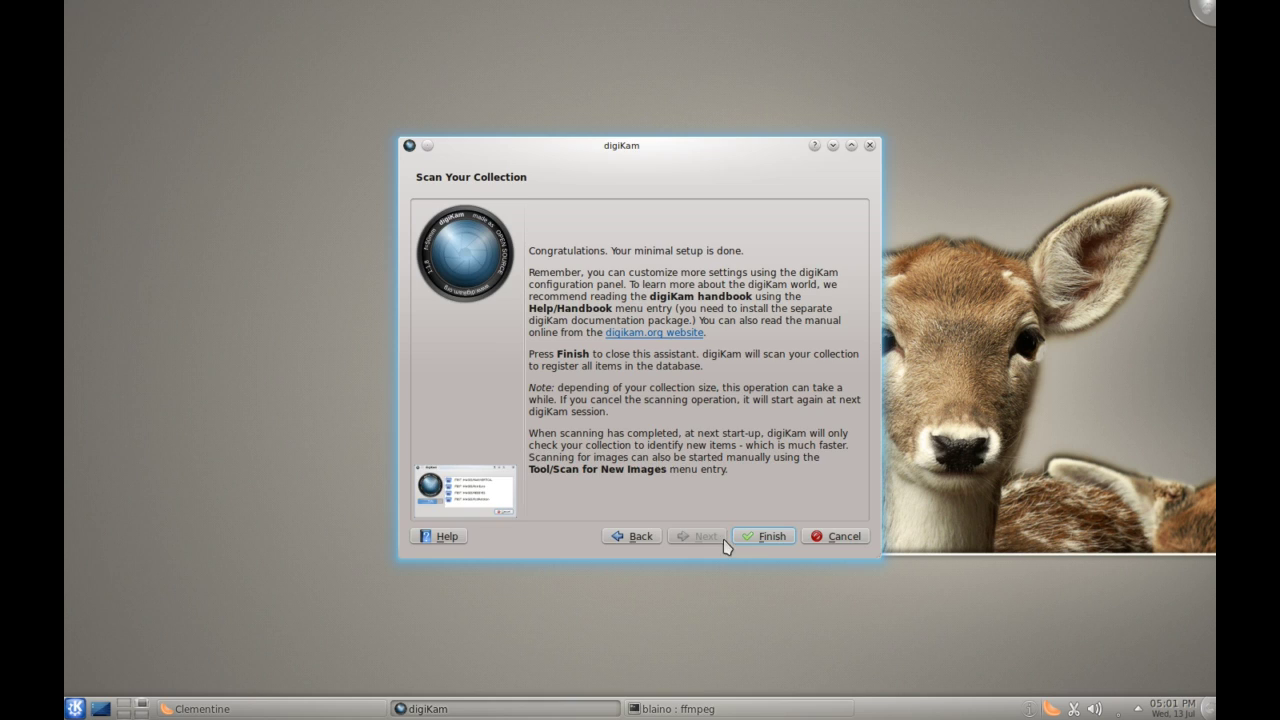
pyautogui.click(765, 537)
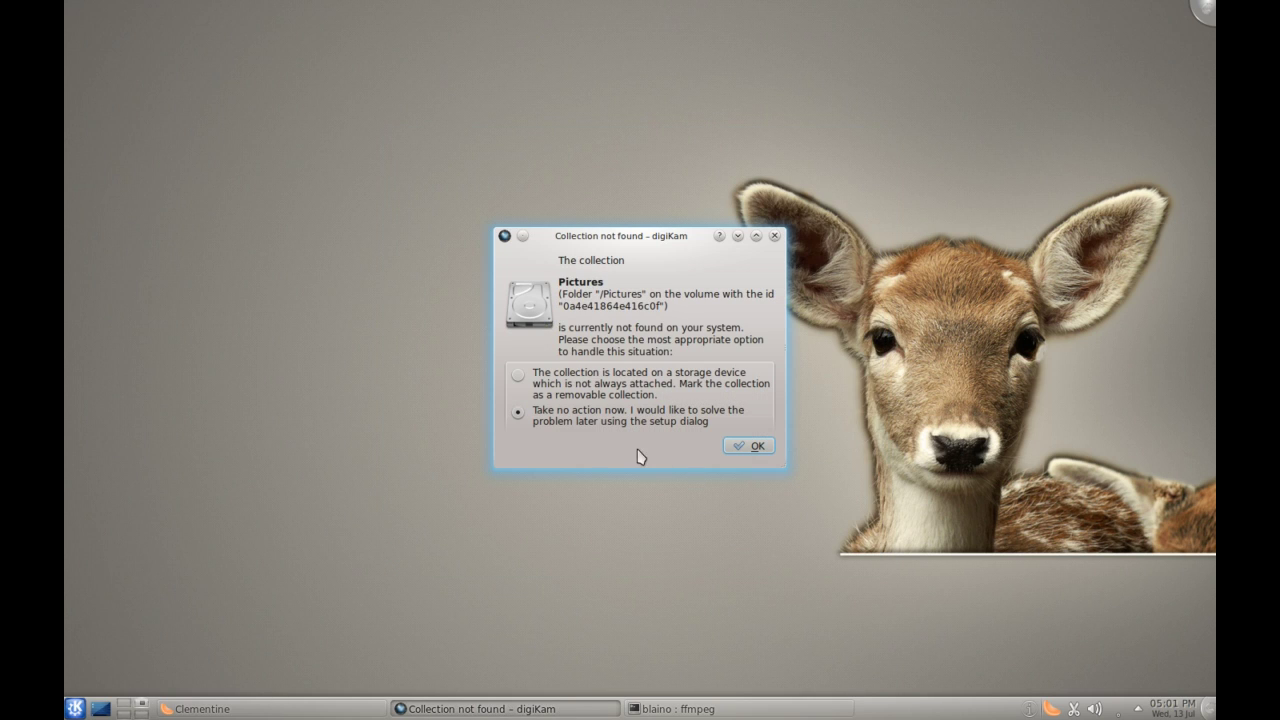
# Dismiss the missing-collection warning and Tip of the Day, then minimise digiKam.
pyautogui.click(757, 446)
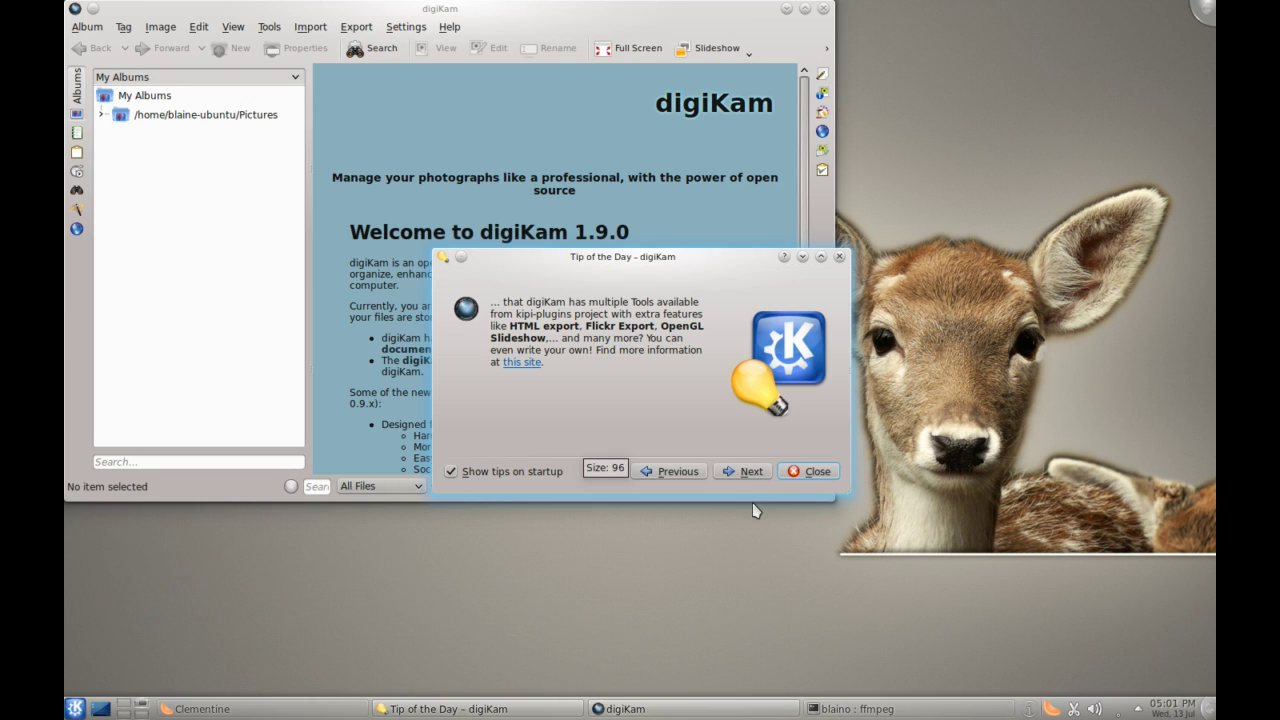
pyautogui.click(802, 471)
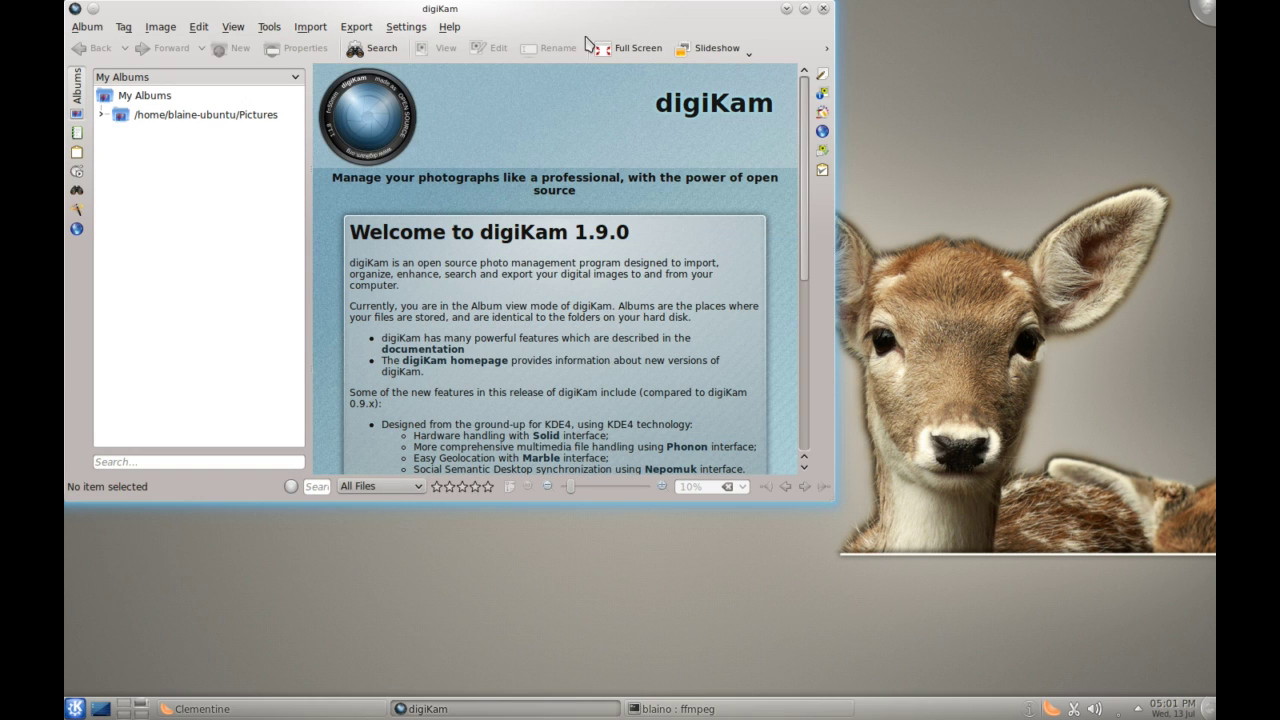
pyautogui.click(786, 9)
# Open Add or Remove Software and search for 'skype'.
pyautogui.click(75, 708)
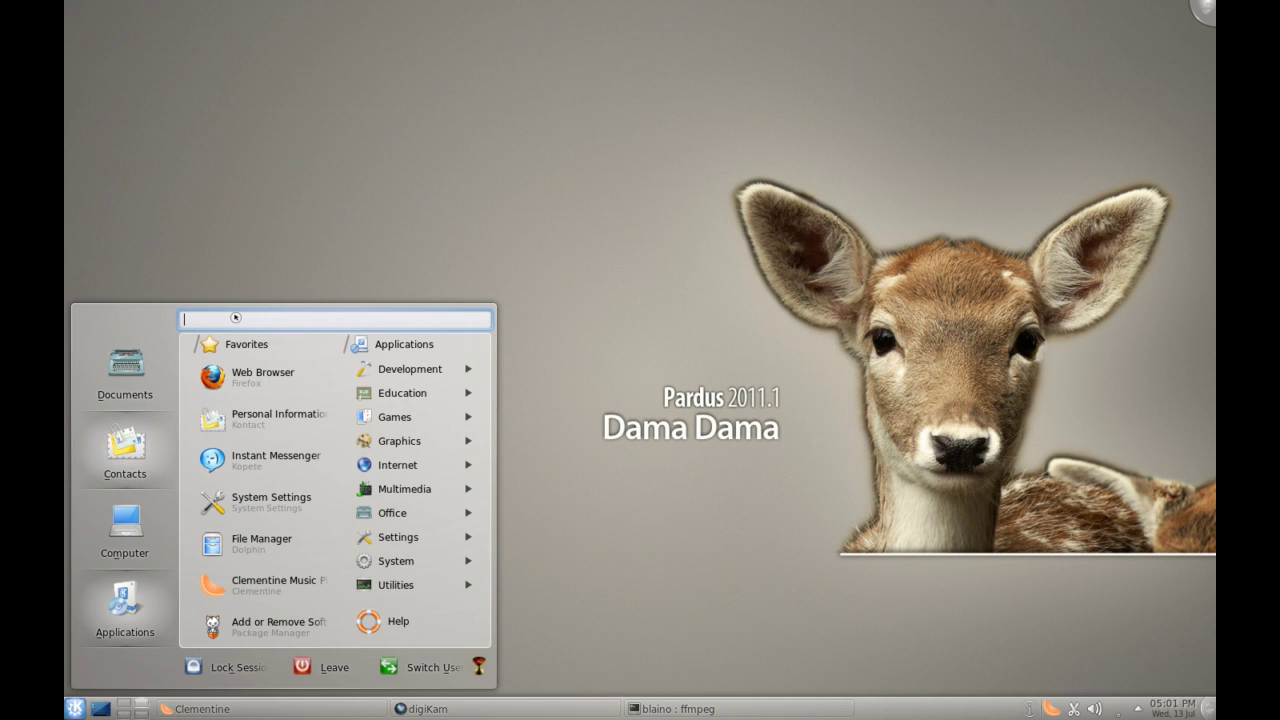
pyautogui.click(266, 635)
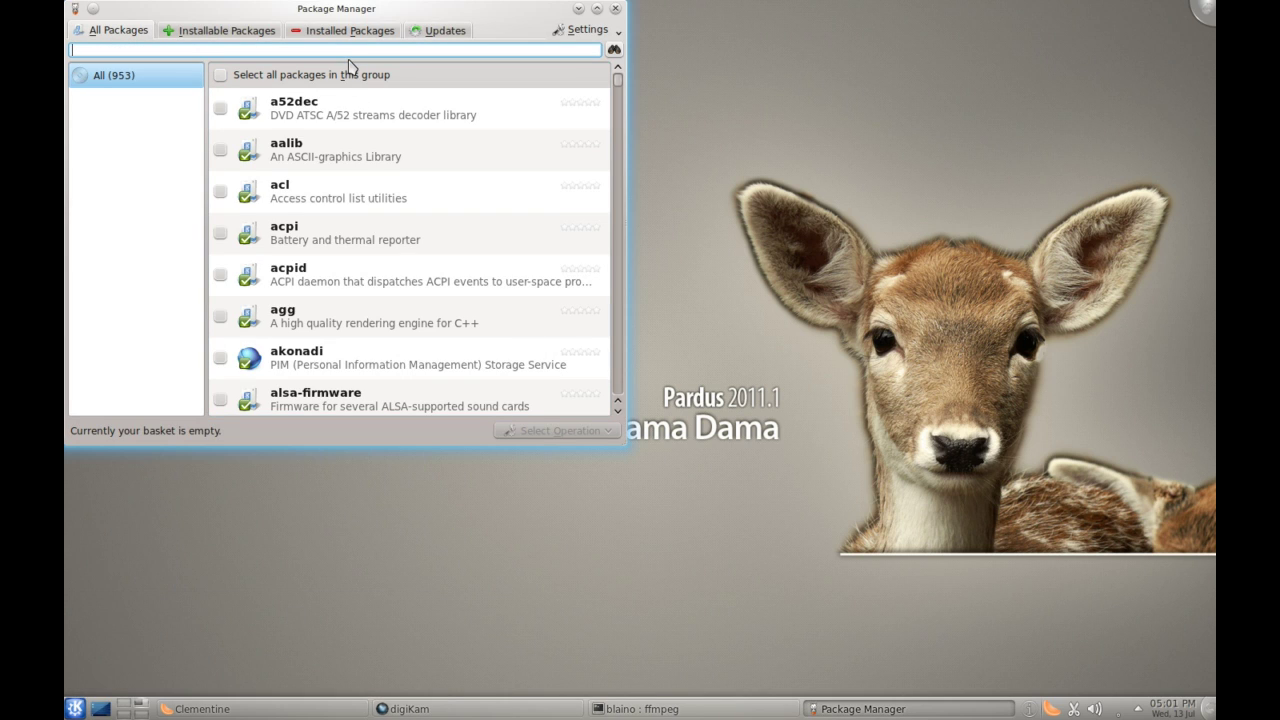
pyautogui.write('skype')
pyautogui.press('Return')
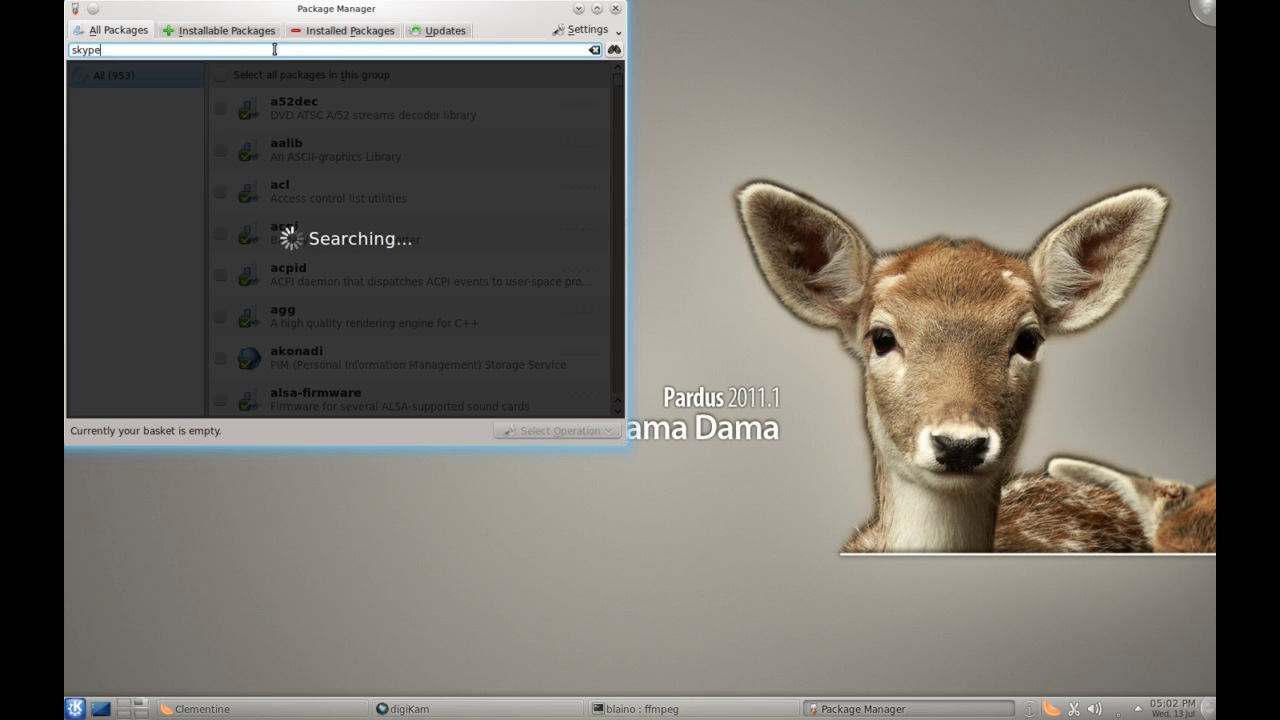
# Minimise the Package Manager, restore it, then minimise it again.
pyautogui.click(579, 10)
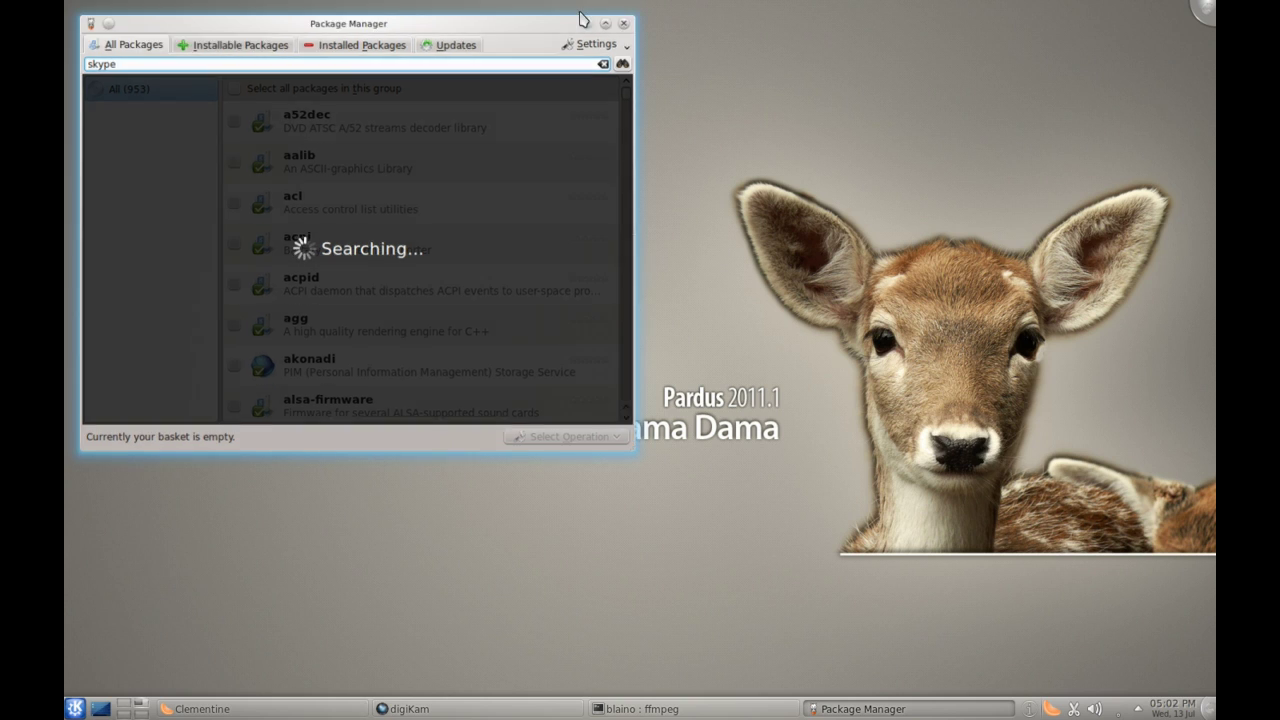
pyautogui.click(862, 708)
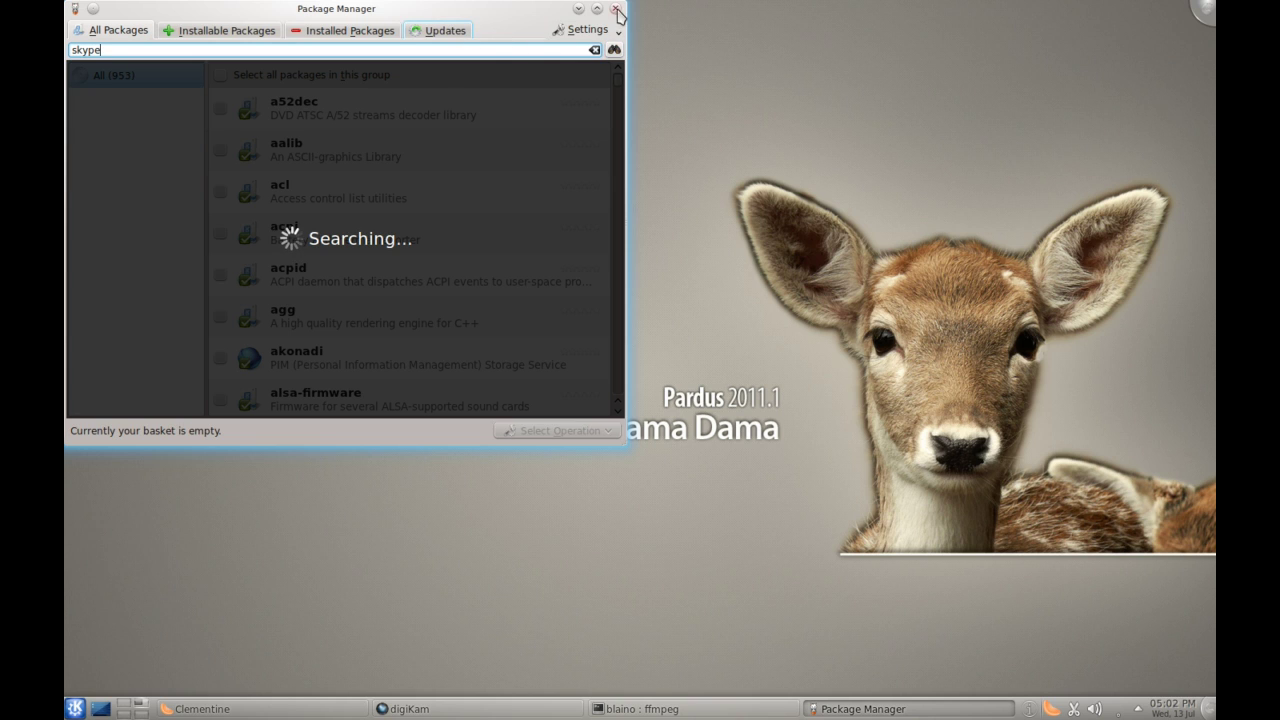
pyautogui.click(578, 8)
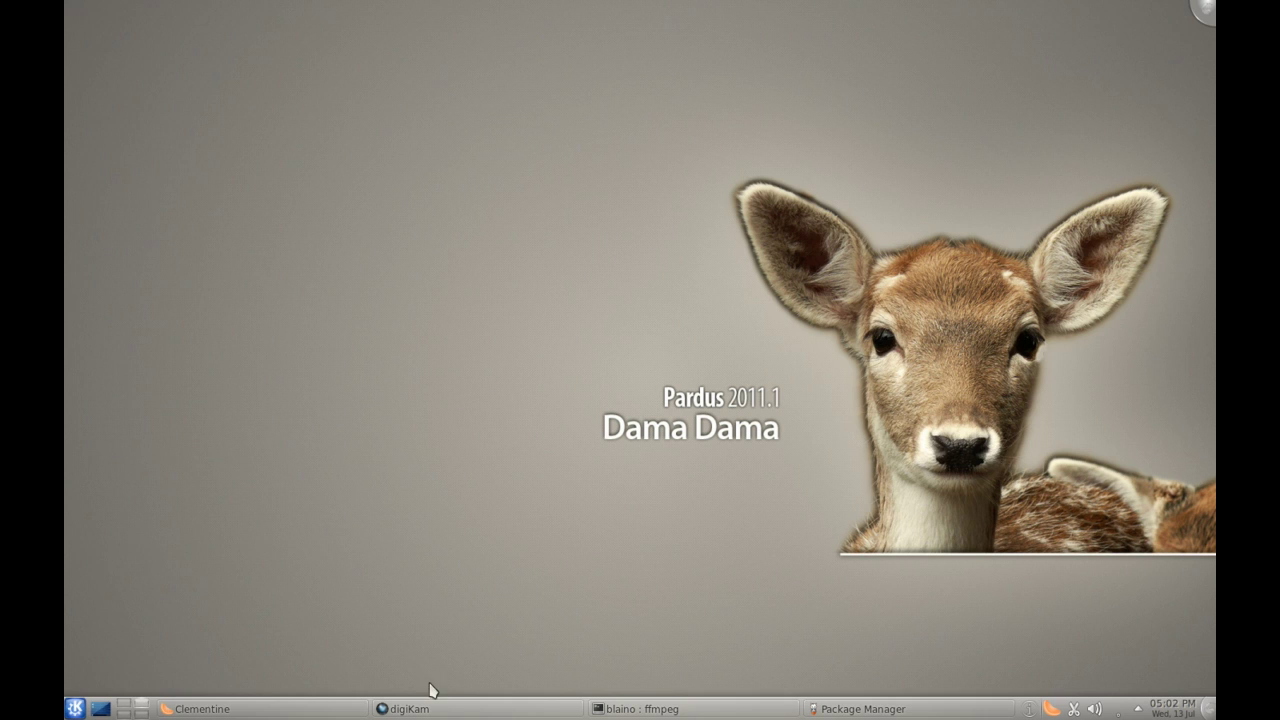
pyautogui.rightClick(578, 297)
pyautogui.click(622, 447)
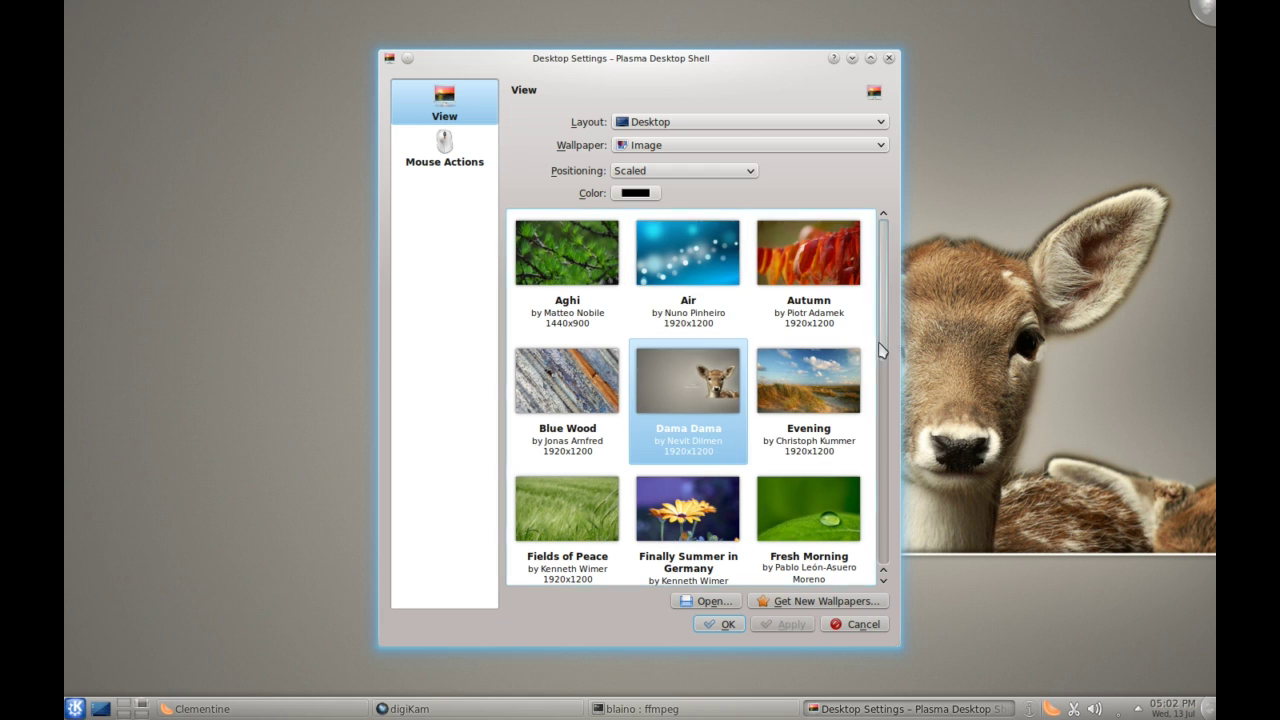
pyautogui.moveTo(881, 349); pyautogui.dragTo(884, 496)
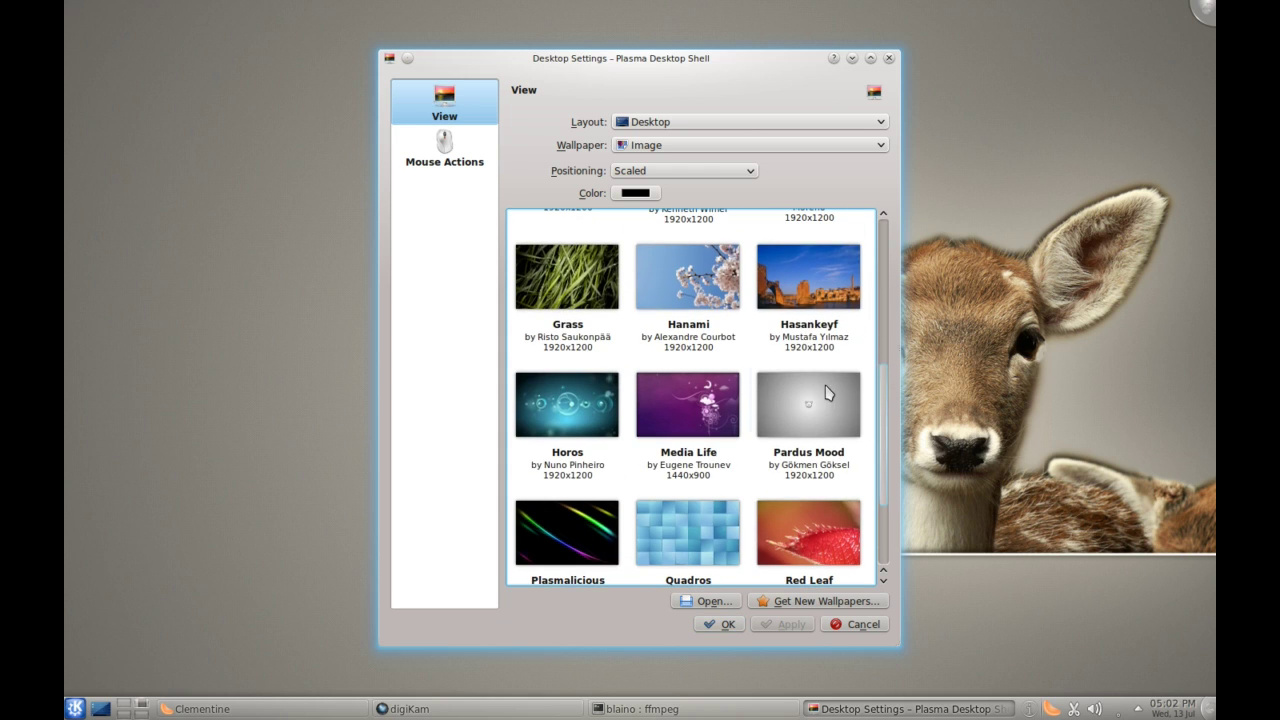
pyautogui.click(785, 283)
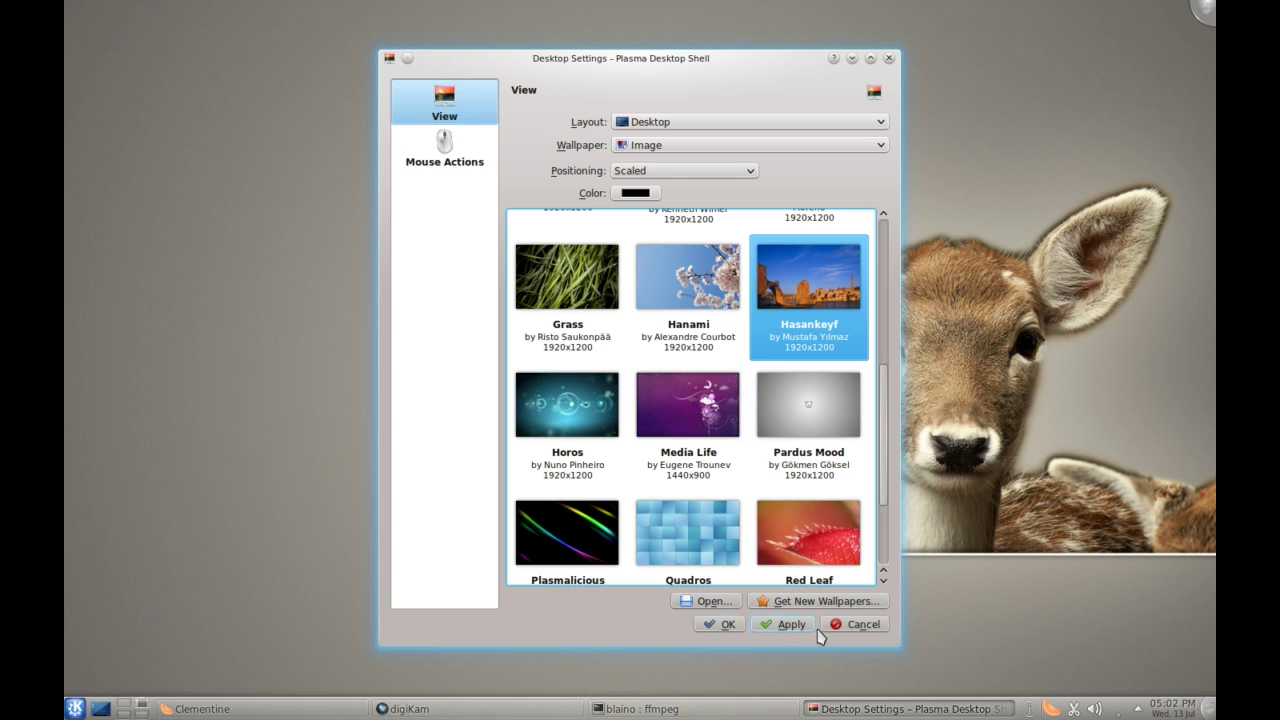
pyautogui.click(845, 626)
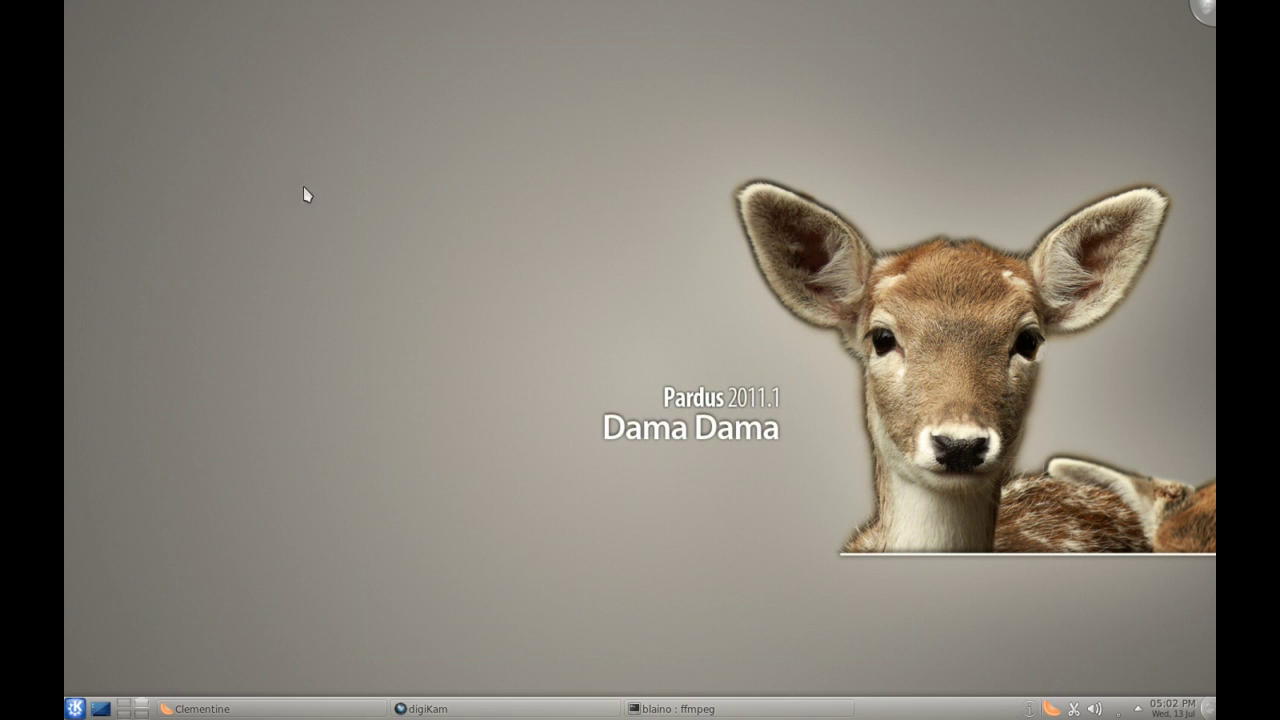
pyautogui.rightClick(321, 103)
# Add an Analog Clock widget and move it to the top-right corner.
pyautogui.click(346, 130)
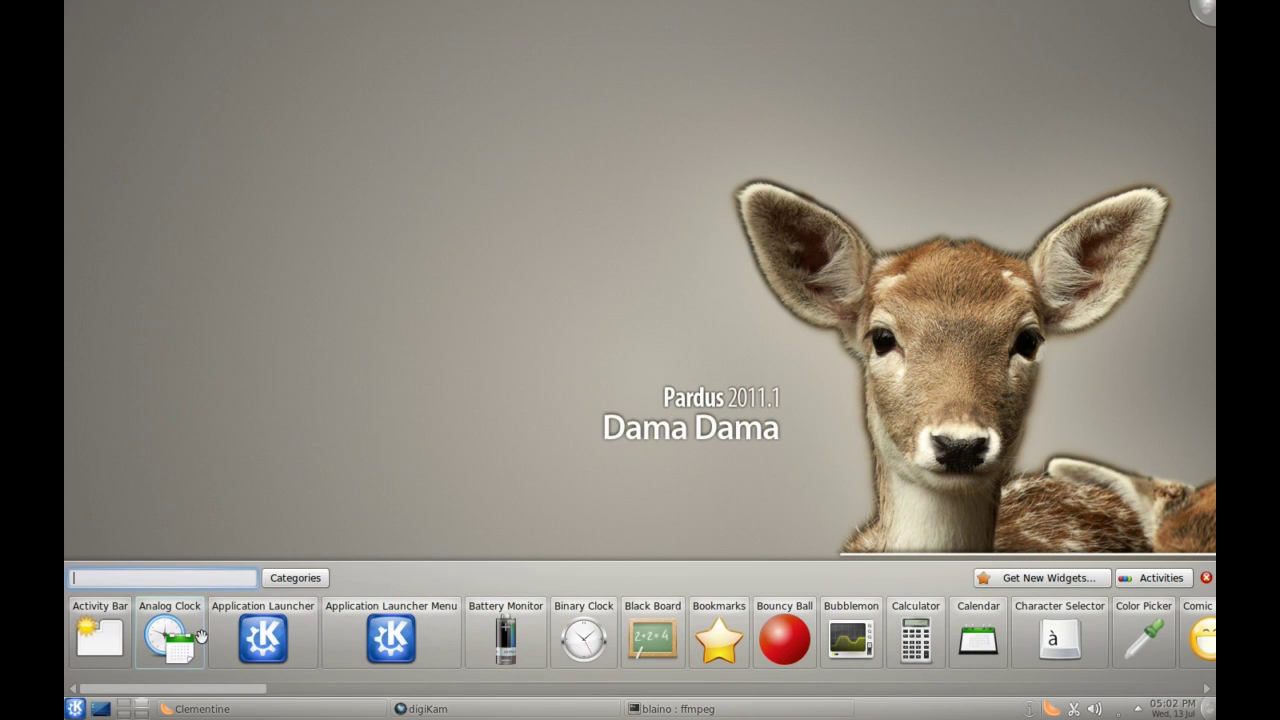
pyautogui.moveTo(200, 636); pyautogui.dragTo(610, 128)
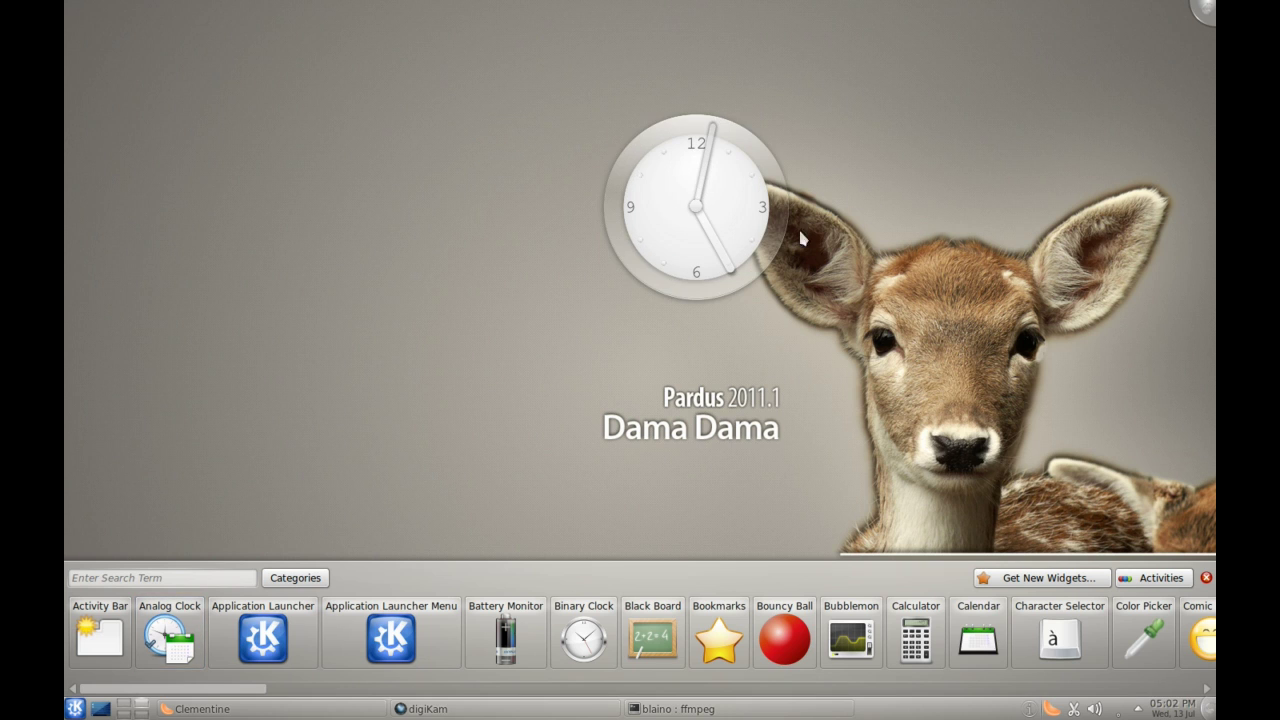
pyautogui.moveTo(810, 238); pyautogui.dragTo(1137, 136)
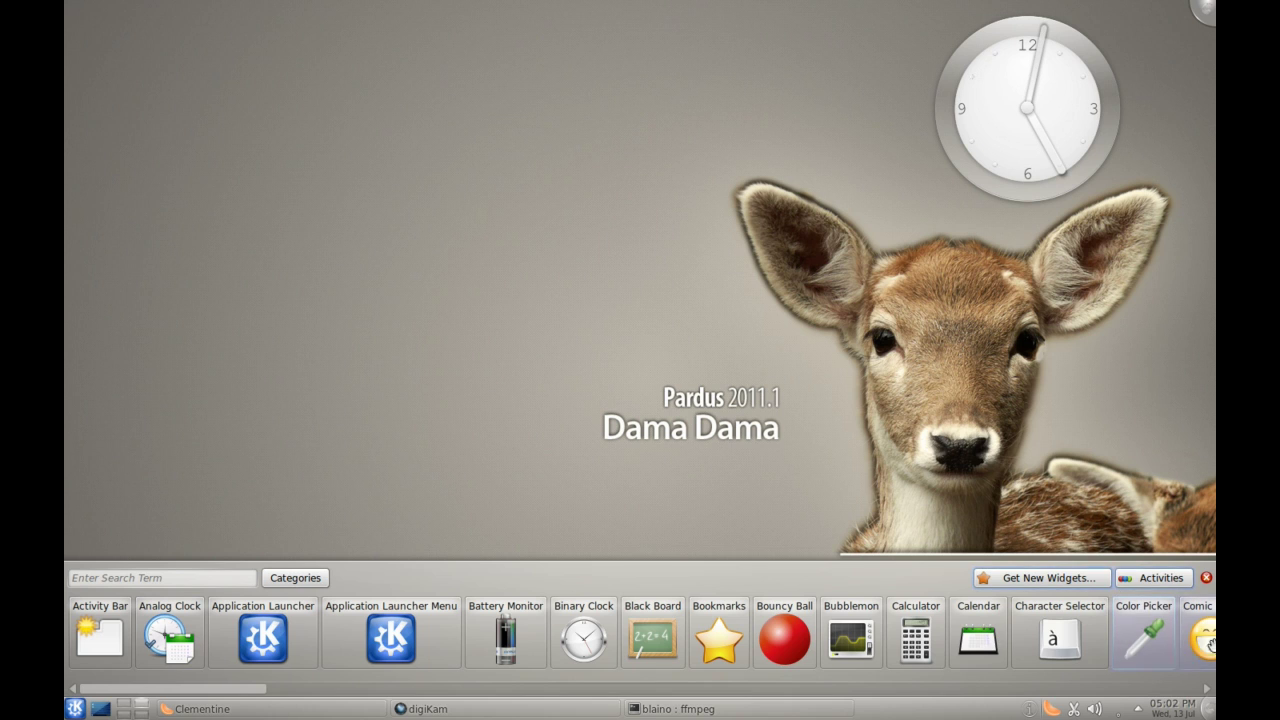
pyautogui.moveTo(915, 635); pyautogui.dragTo(620, 634)
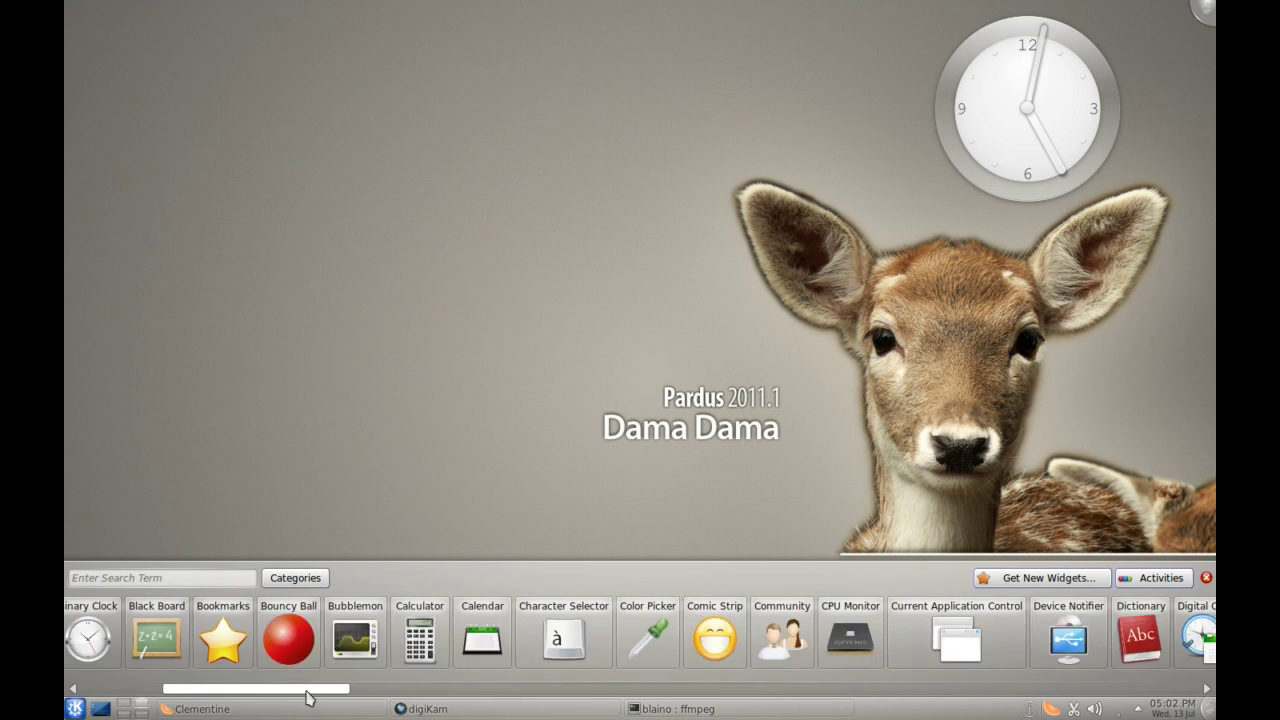
pyautogui.moveTo(810, 692); pyautogui.dragTo(905, 716)
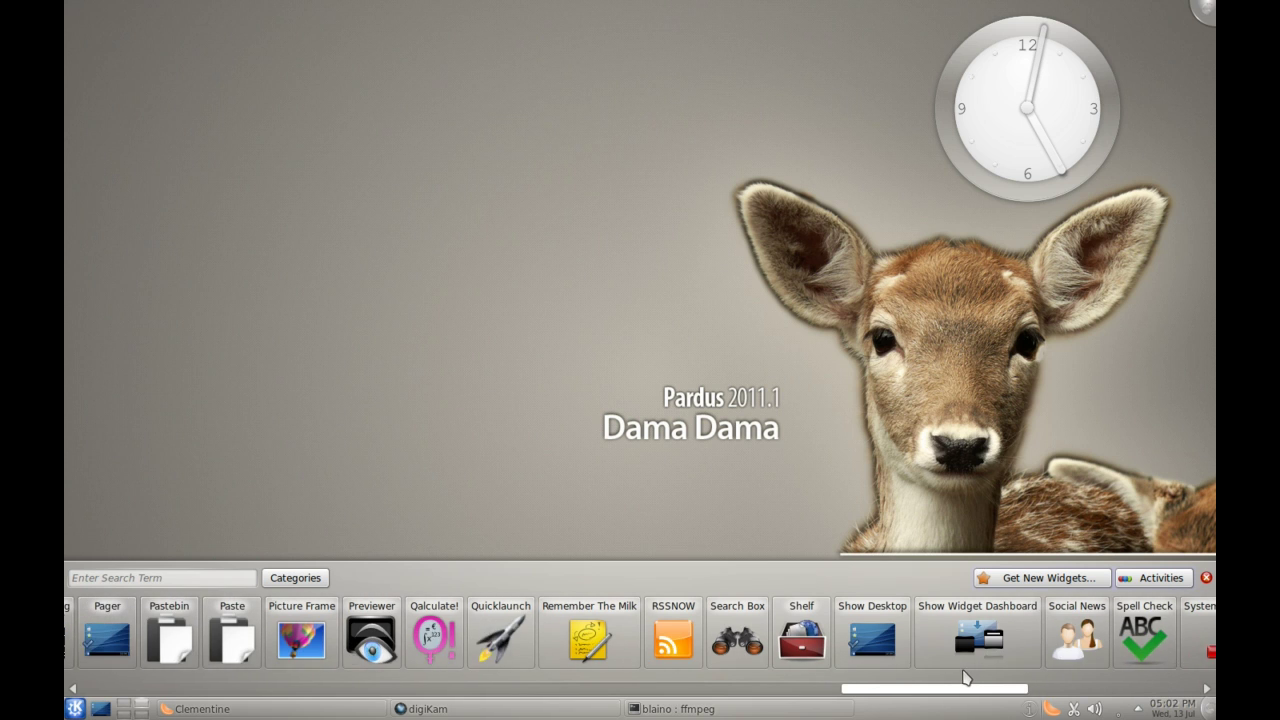
pyautogui.moveTo(965, 678); pyautogui.dragTo(836, 685)
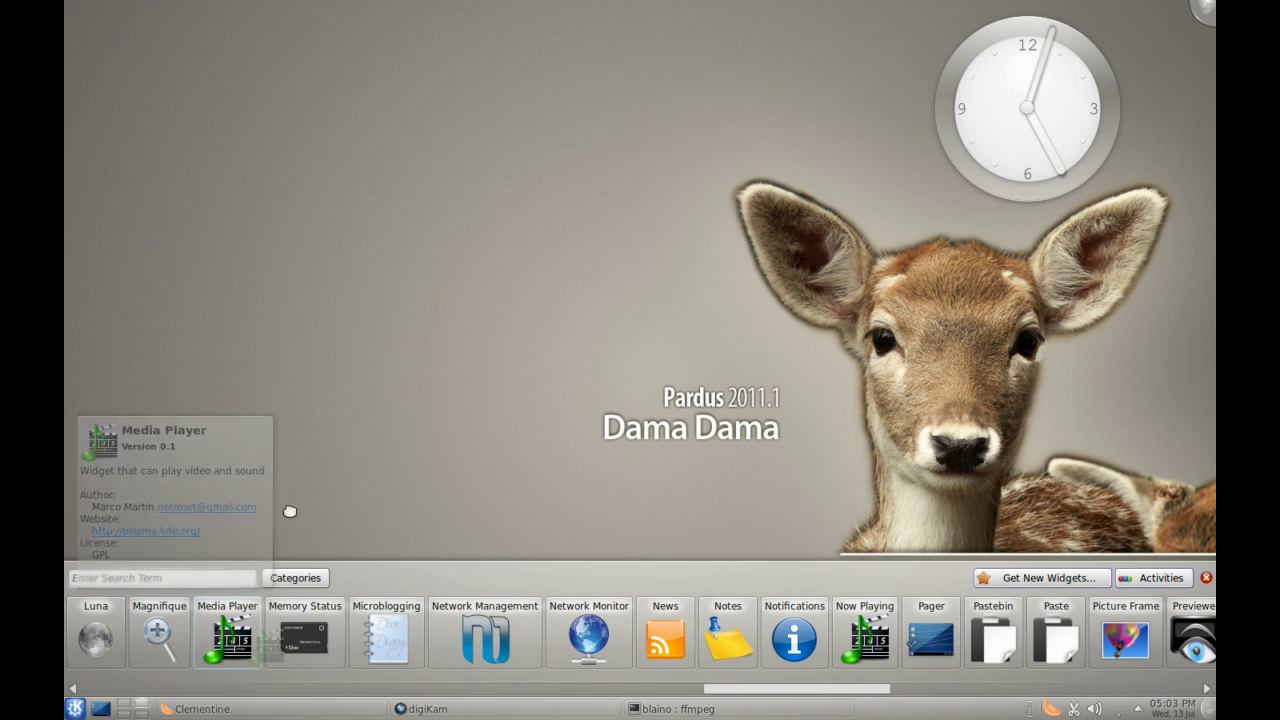
# Add a Media Player widget, enlarge it, then remove it.
pyautogui.moveTo(289, 511); pyautogui.dragTo(466, 189)
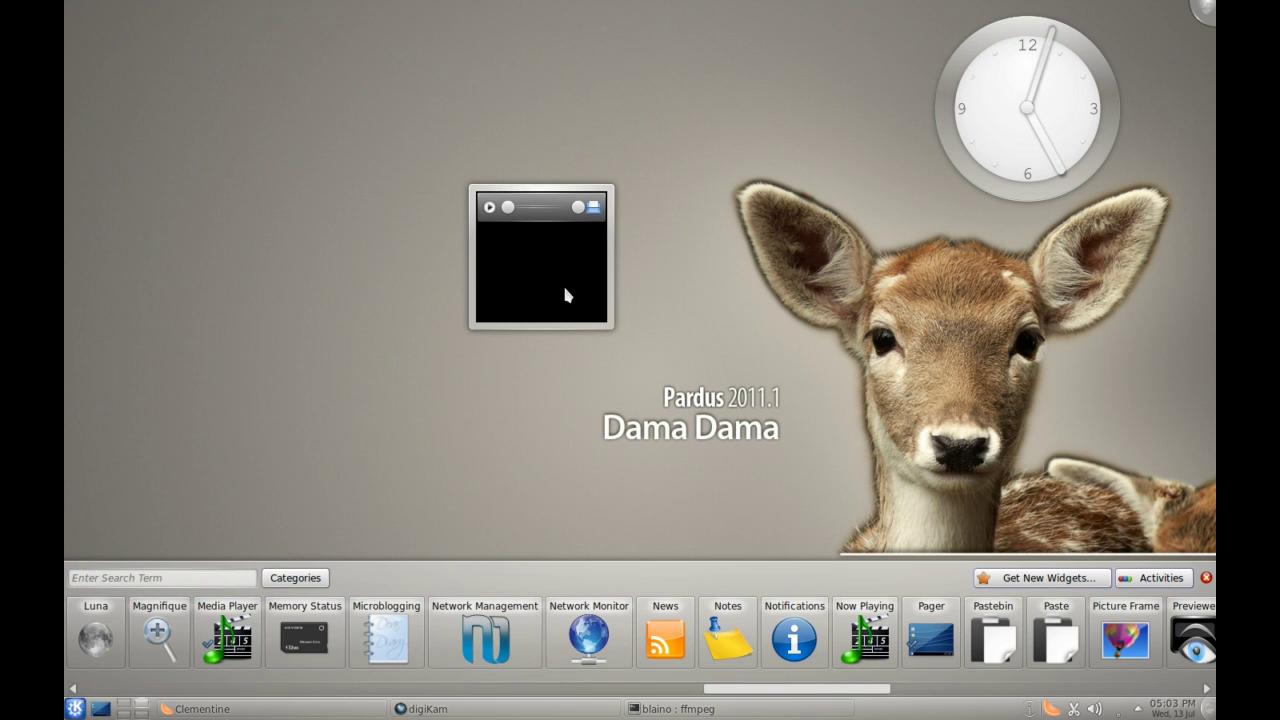
pyautogui.moveTo(632, 216); pyautogui.dragTo(725, 150)
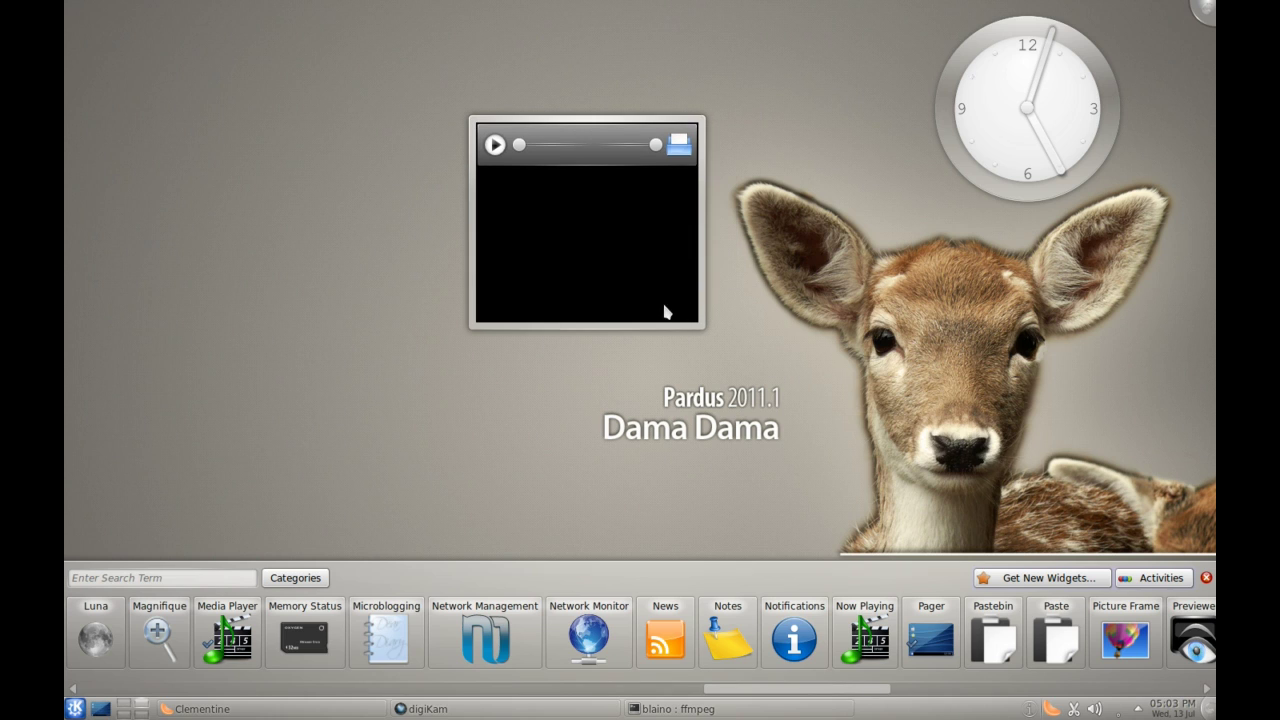
pyautogui.click(720, 291)
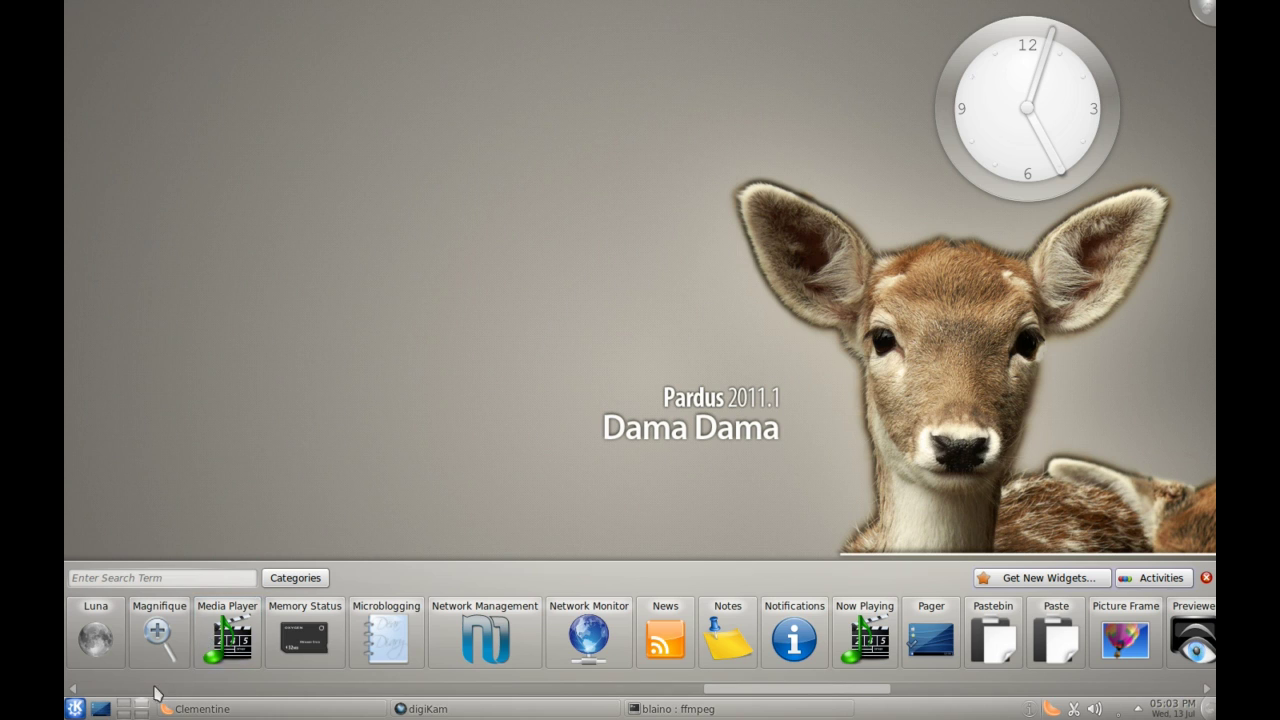
# Drop a Calendar widget beside the Dama Dama text after trying Bookmarks, then close the widget browser.
pyautogui.scroll(3, 705, 690)
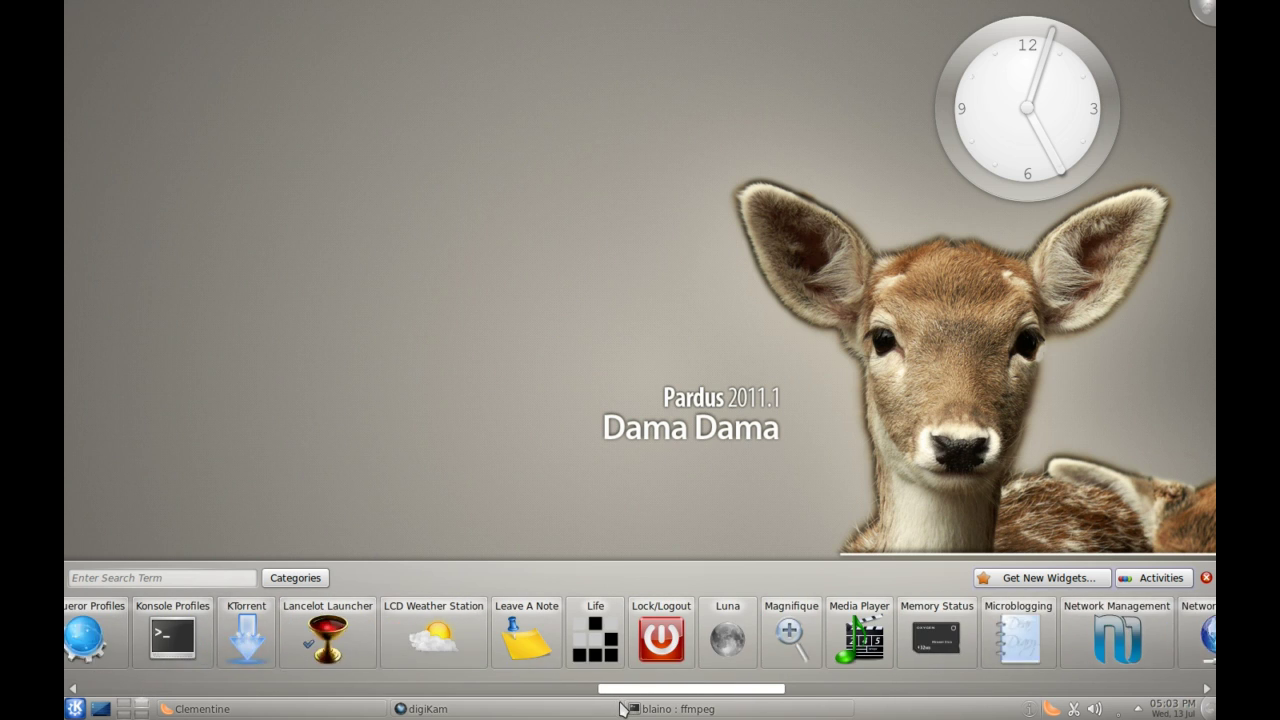
pyautogui.moveTo(622, 708); pyautogui.dragTo(100, 689)
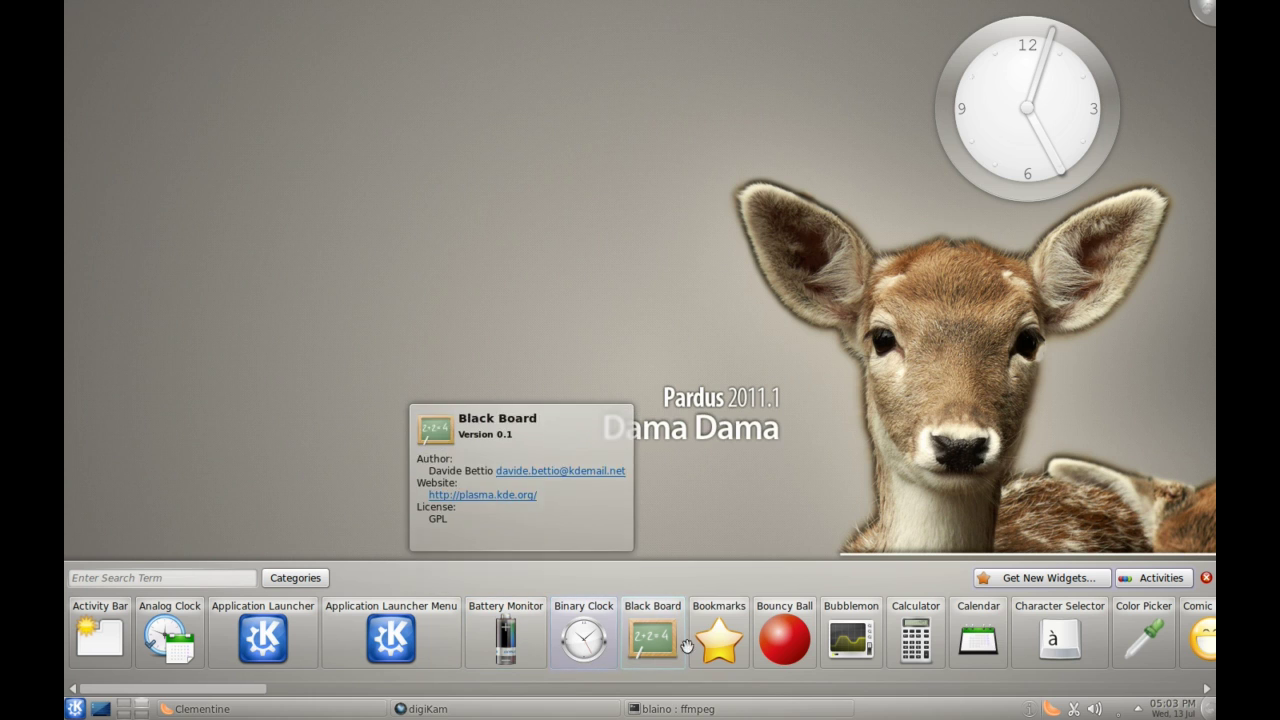
pyautogui.moveTo(717, 643)
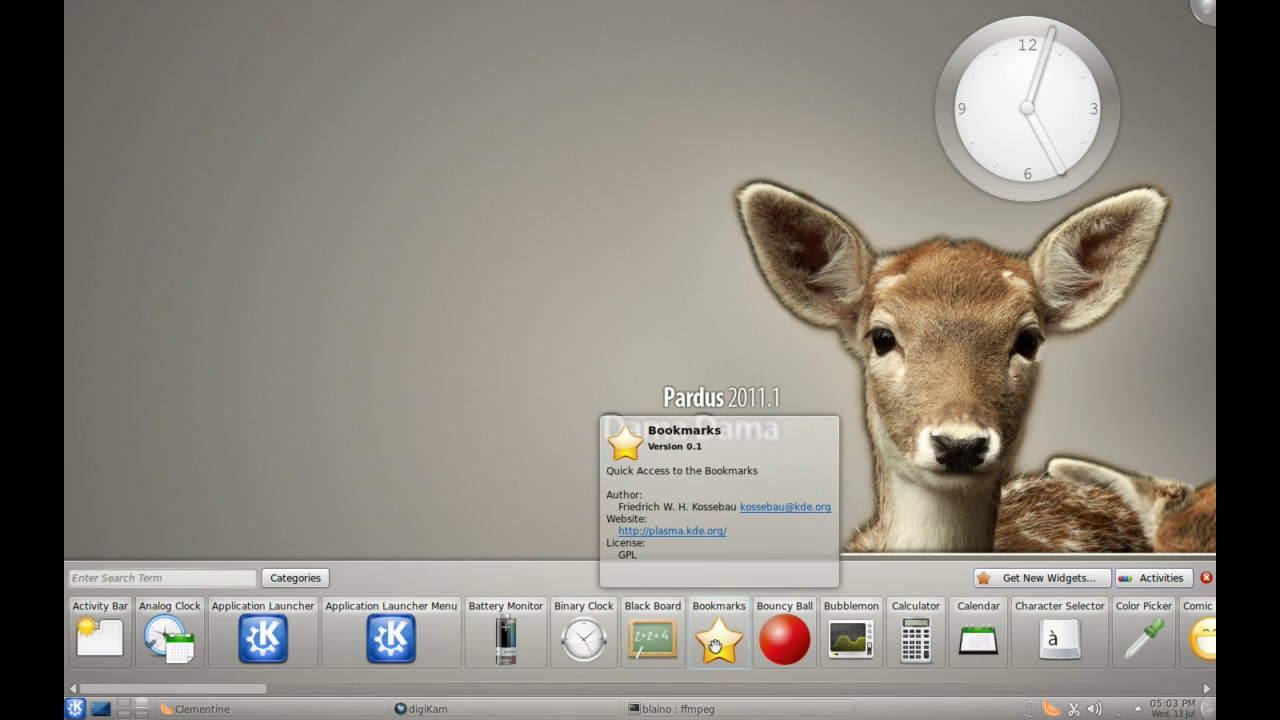
pyautogui.moveTo(716, 645); pyautogui.dragTo(531, 388)
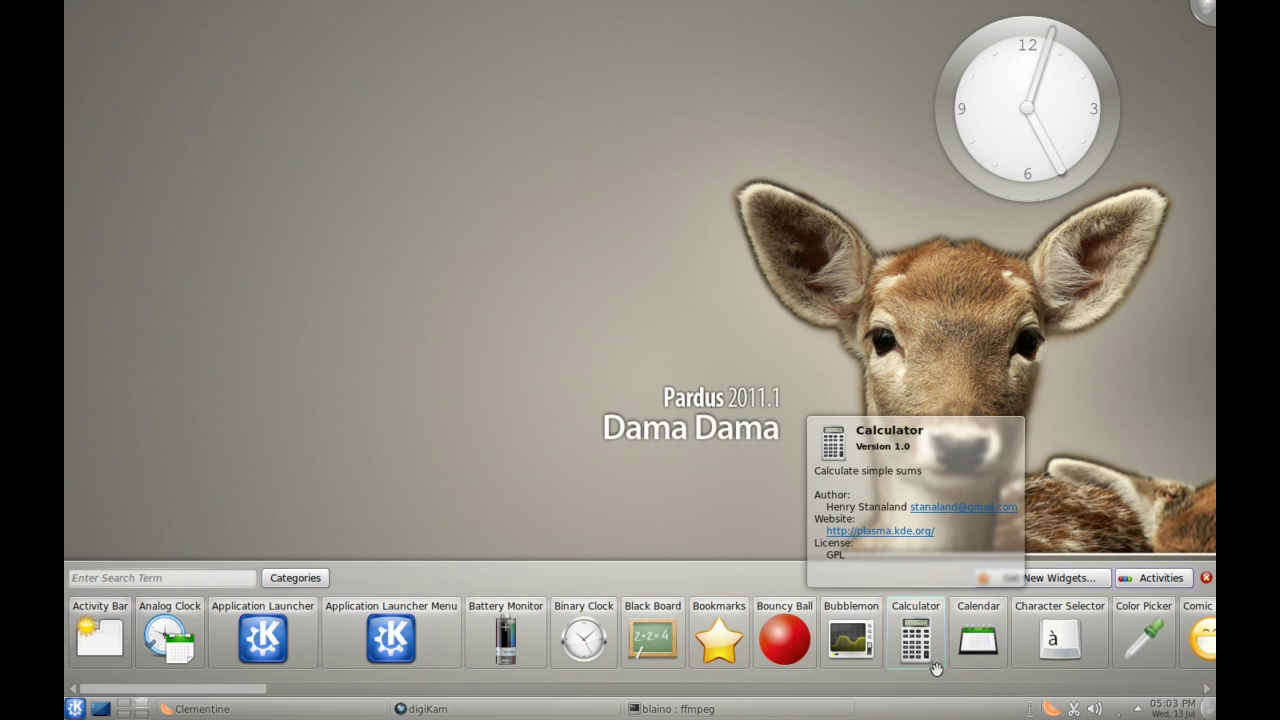
pyautogui.moveTo(1010, 648)
pyautogui.moveTo(978, 640); pyautogui.dragTo(400, 226)
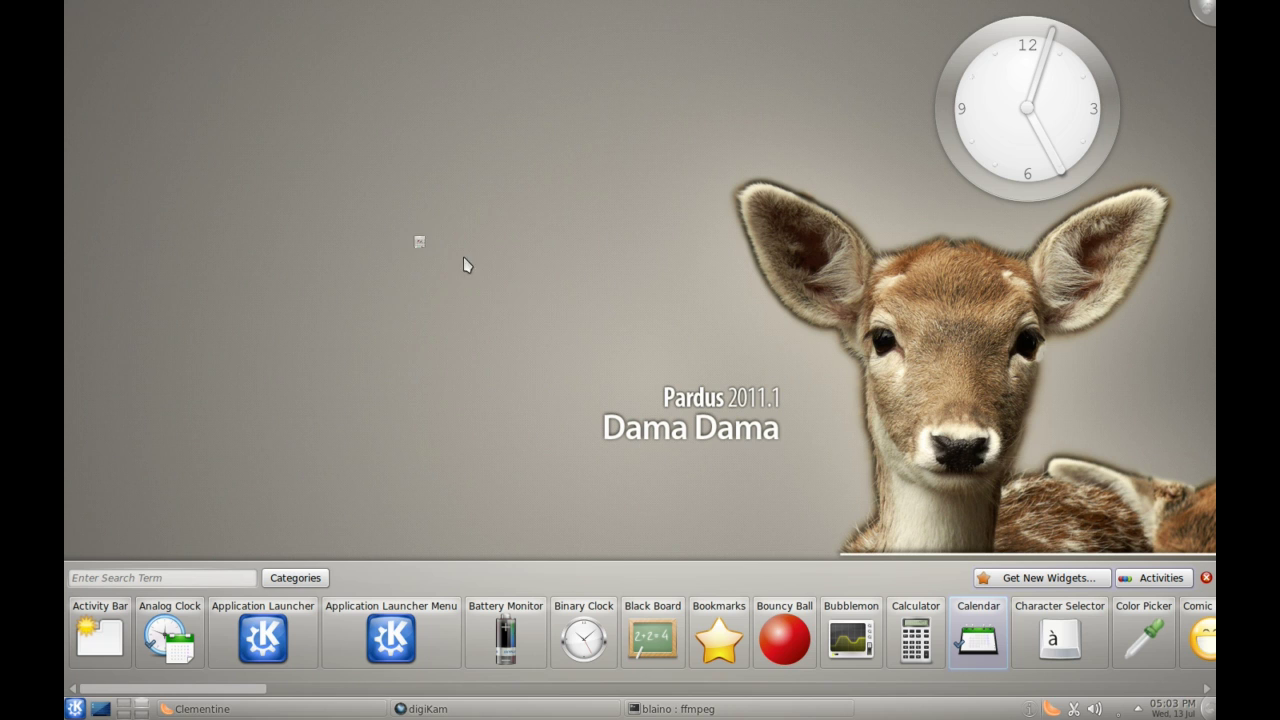
pyautogui.click(1206, 577)
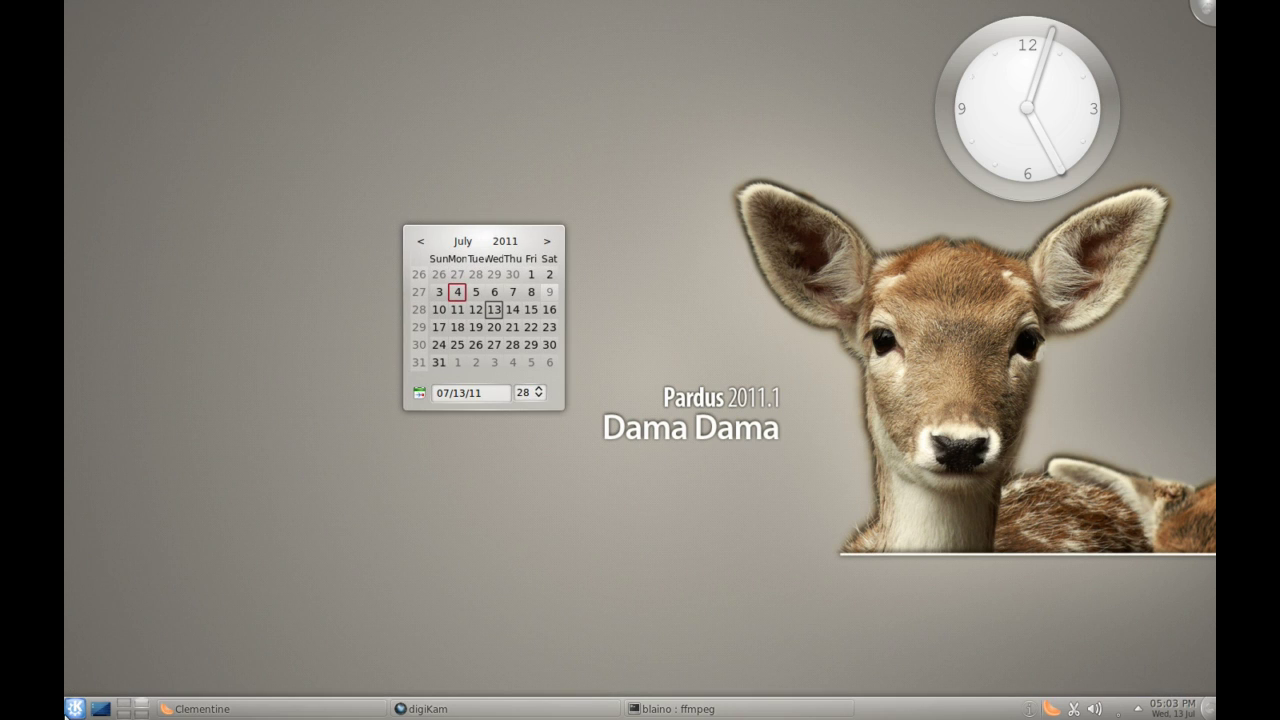
# Open the Kickoff launcher from the K button on the bottom-left of the panel.
pyautogui.click(74, 708)
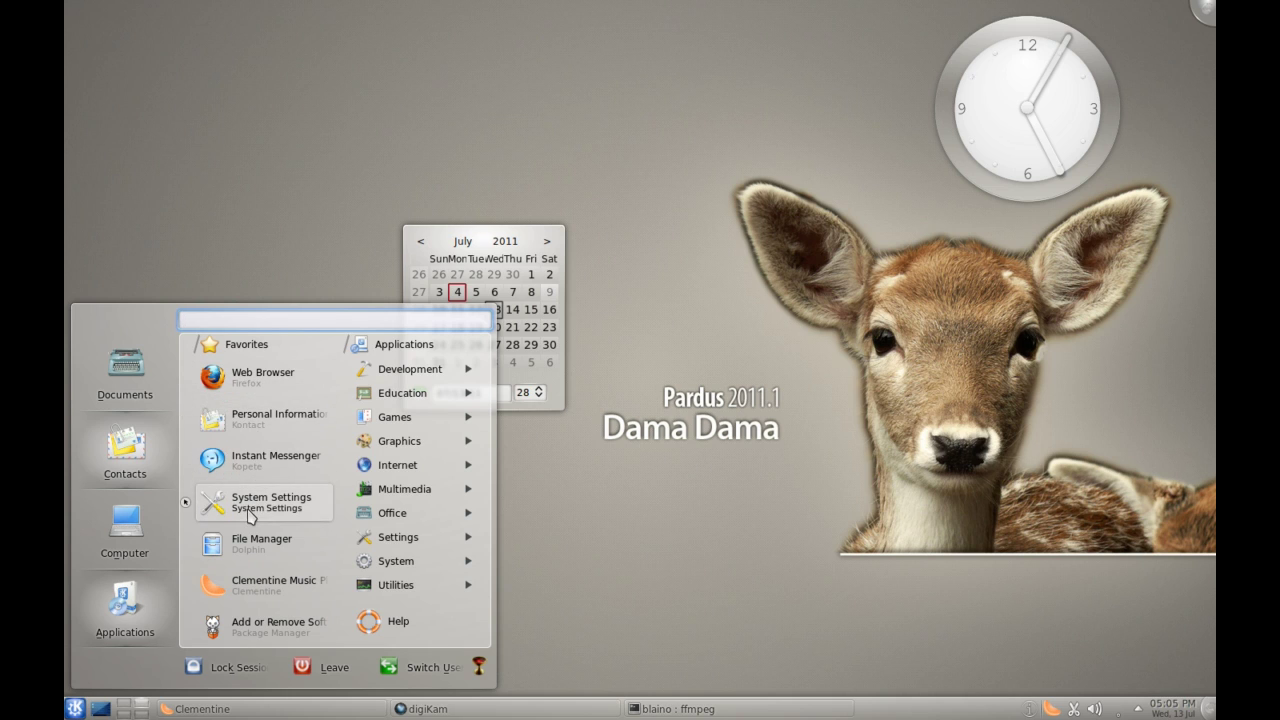
# Launch System Settings, move its window down-right, and scroll through the settings categories.
pyautogui.click(250, 508)
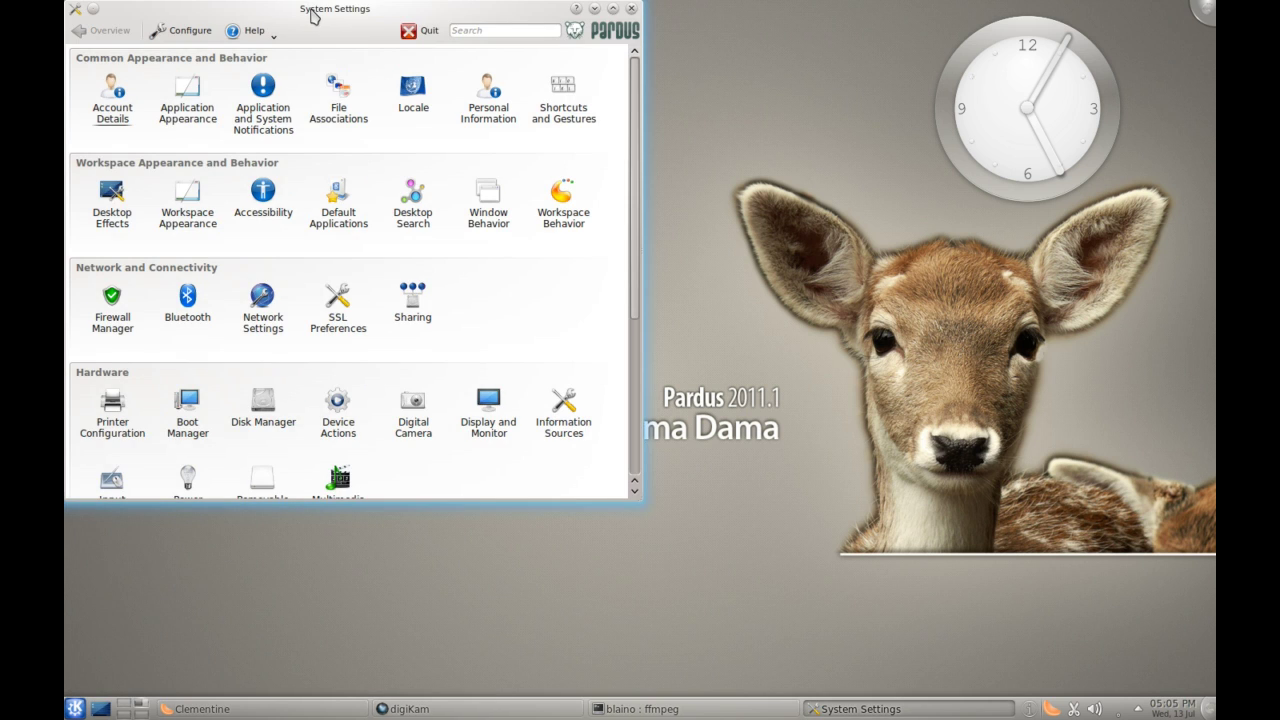
pyautogui.moveTo(312, 12); pyautogui.dragTo(382, 83)
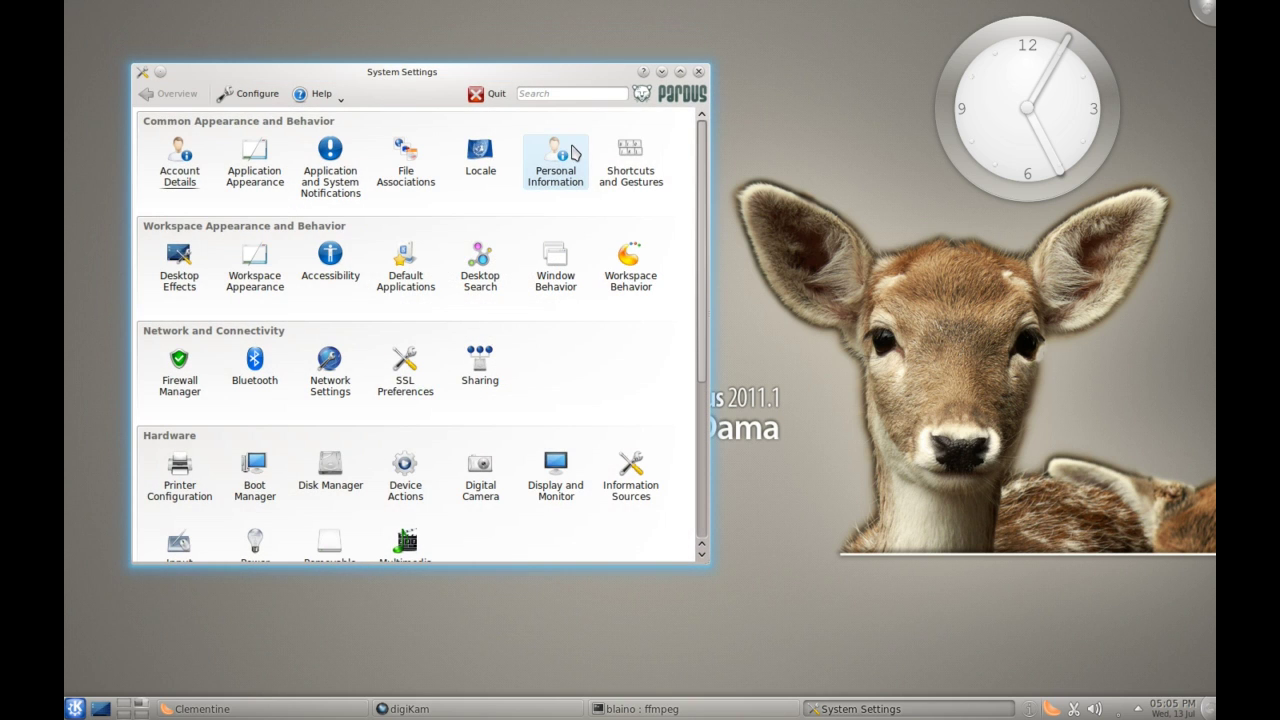
pyautogui.scroll(-1, 704, 200)
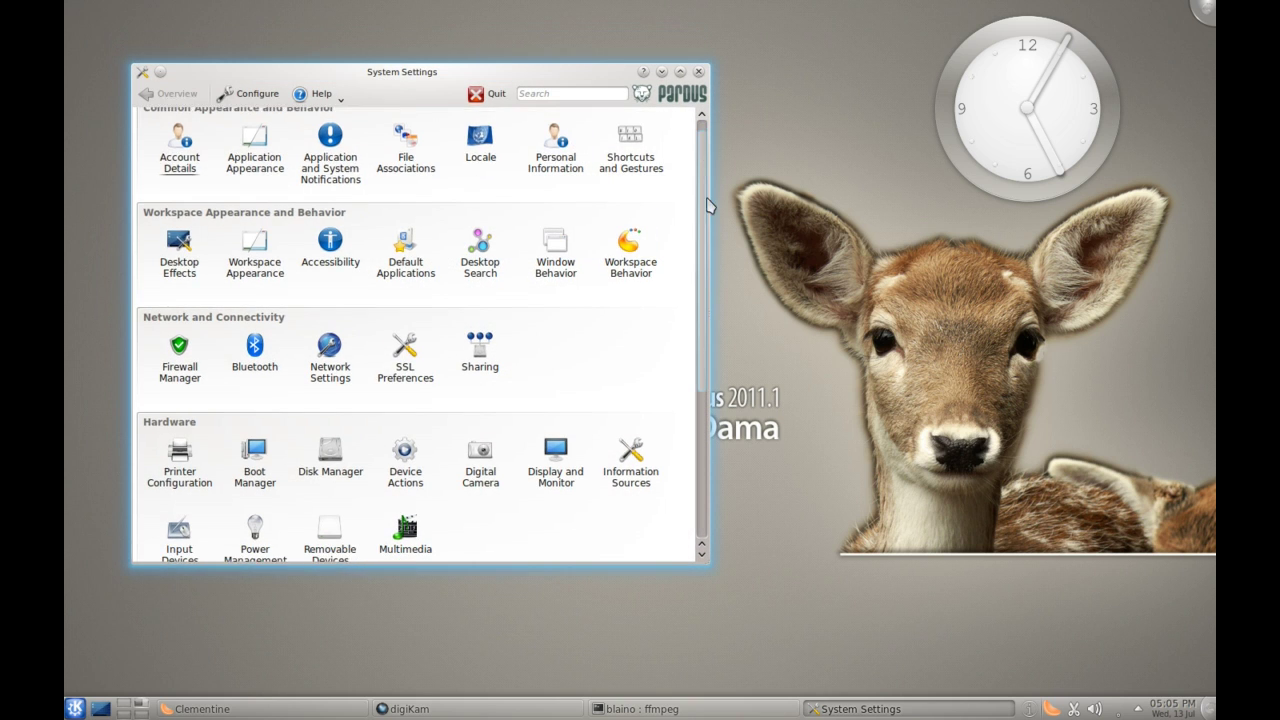
pyautogui.scroll(-5, 706, 343)
pyautogui.scroll(4, 712, 250)
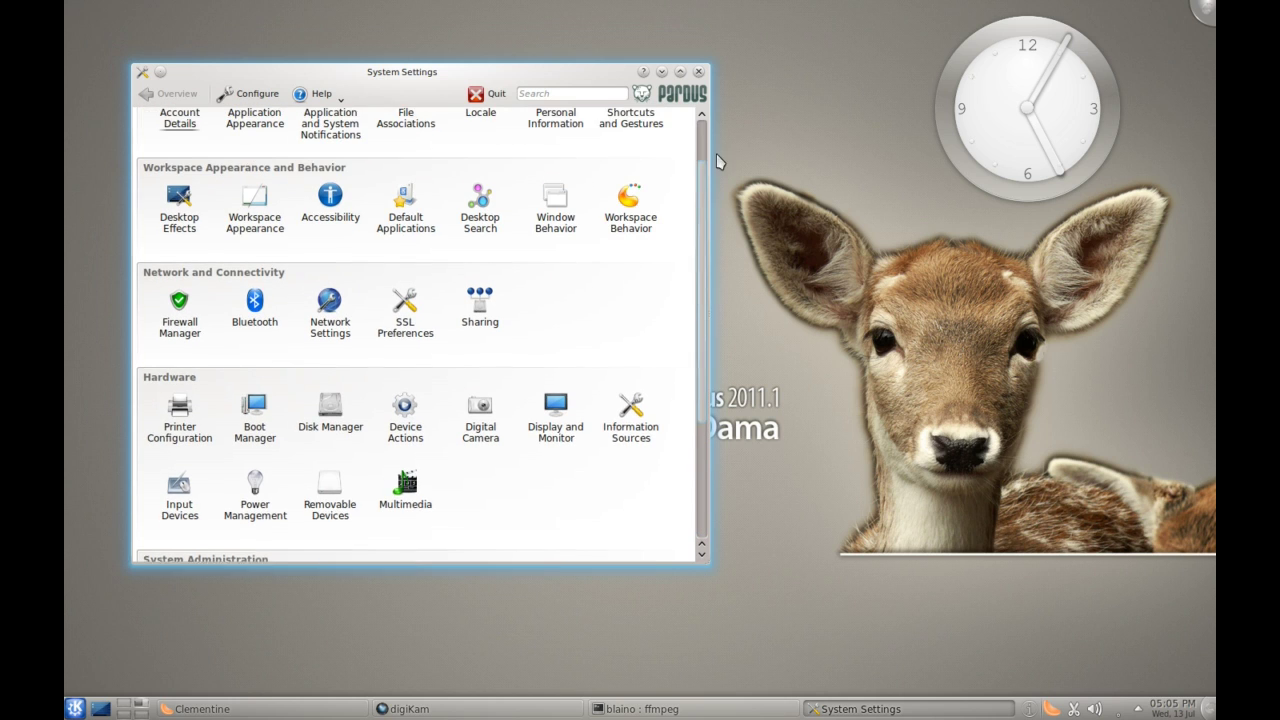
pyautogui.scroll(4, 706, 150)
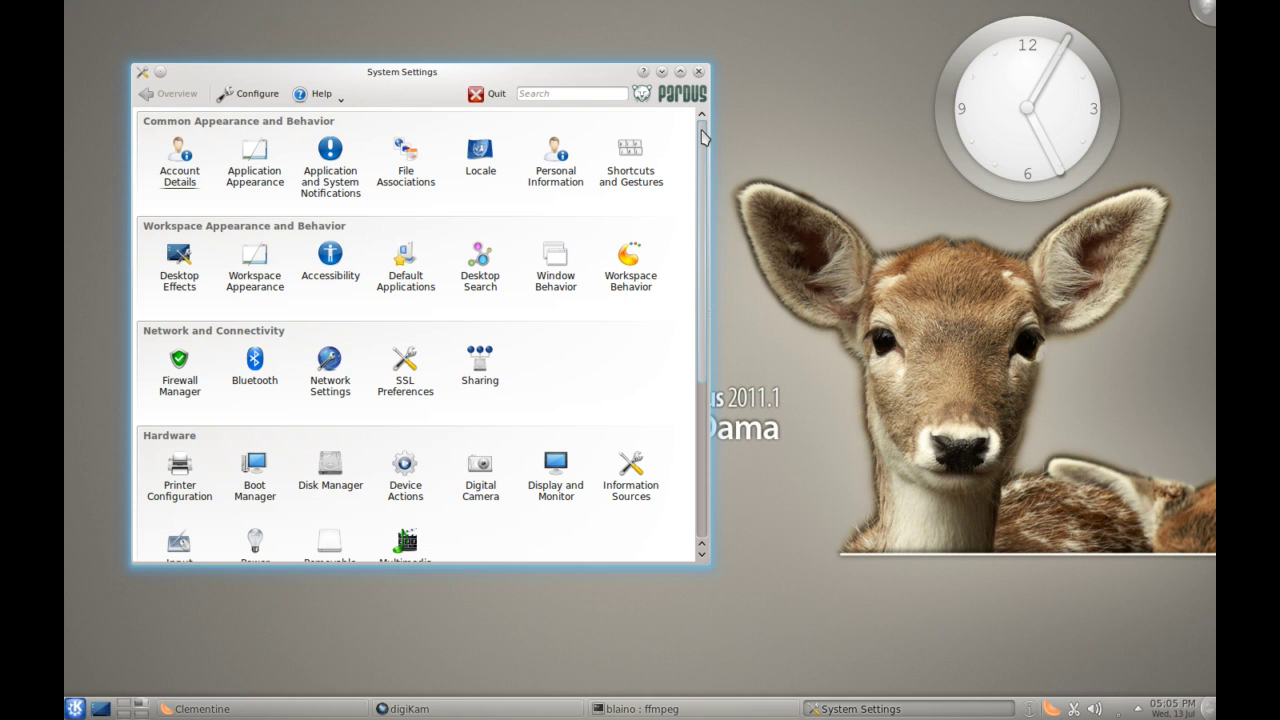
pyautogui.scroll(-1, 704, 145)
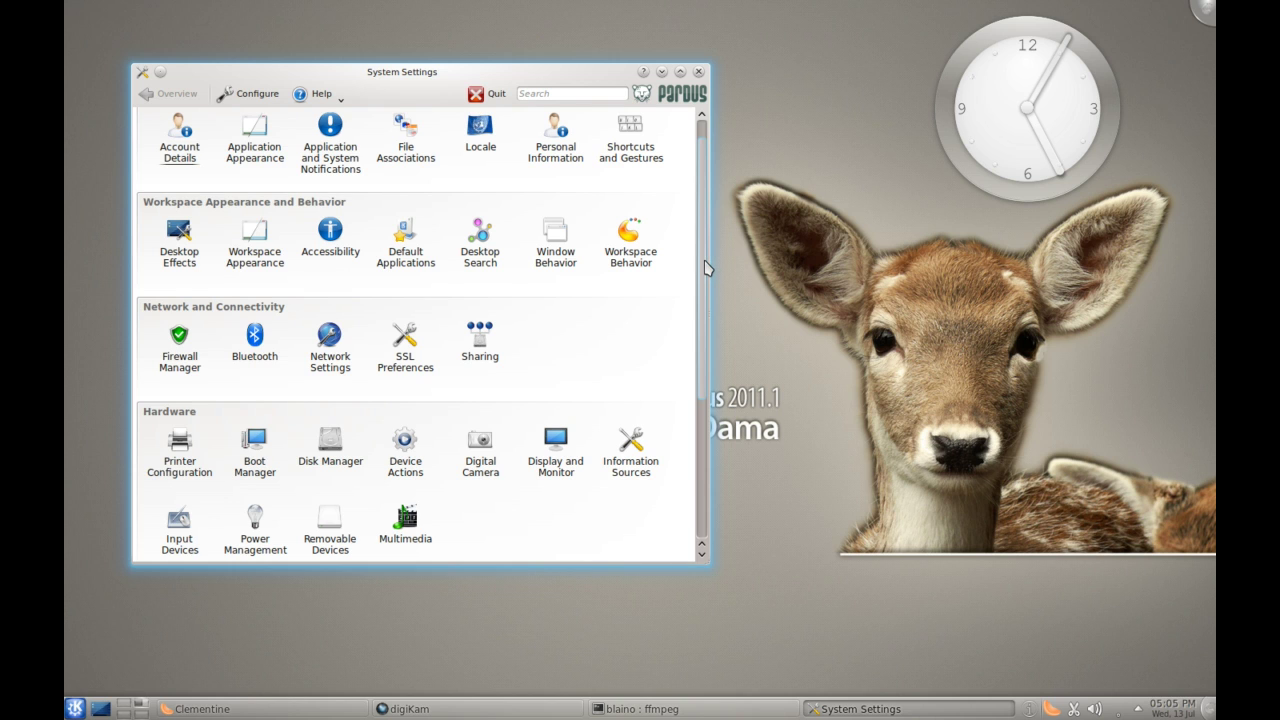
# Close System Settings and remove the calendar widget, leaving only the analog clock.
pyautogui.moveTo(705, 267); pyautogui.dragTo(703, 327)
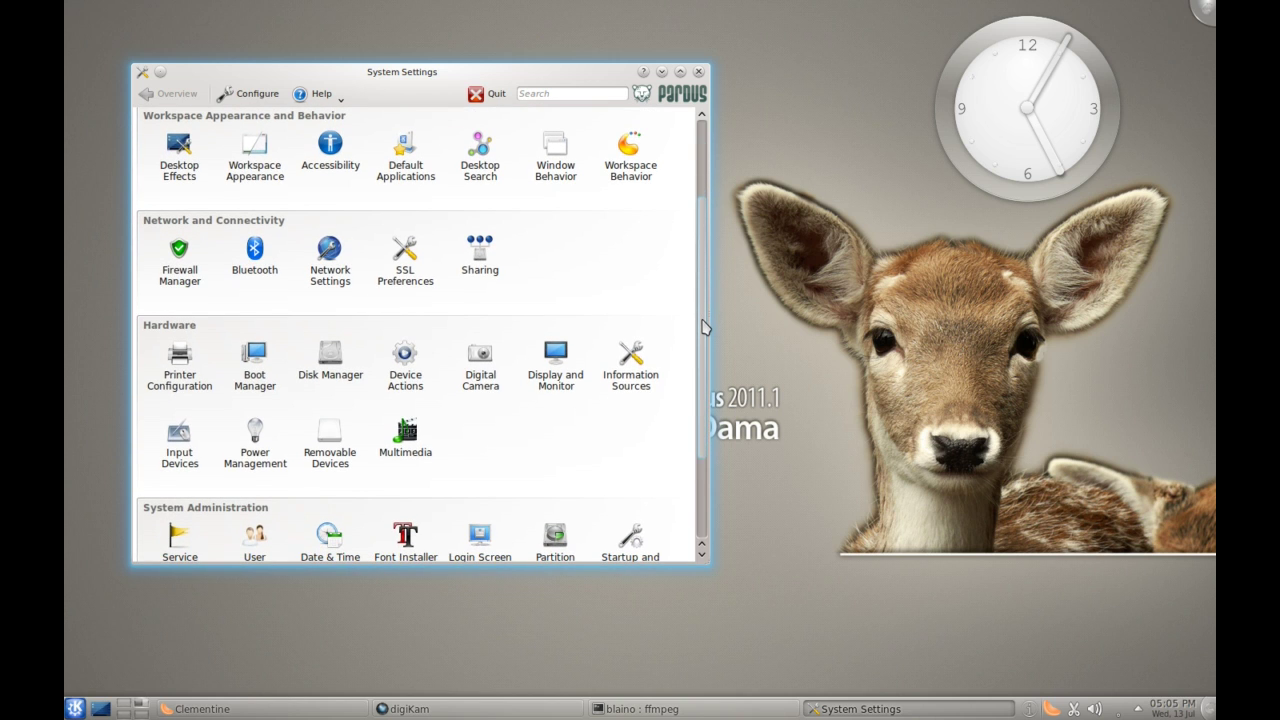
pyautogui.click(698, 77)
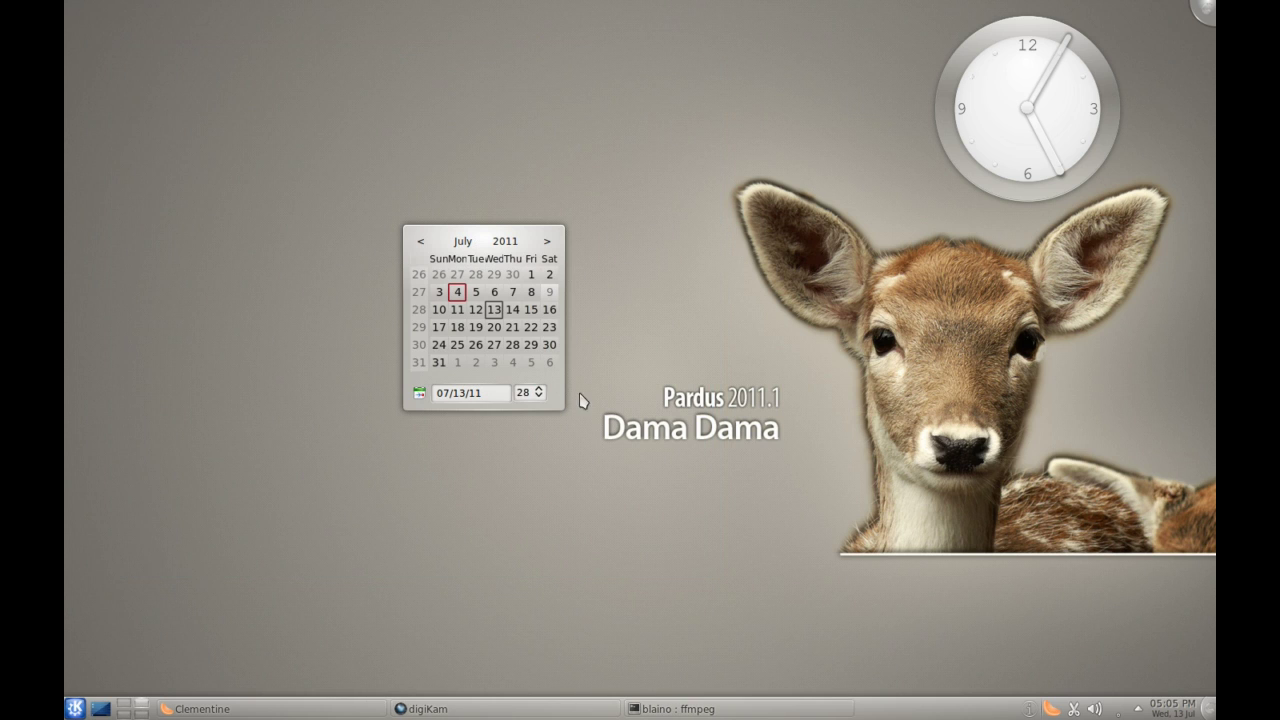
pyautogui.click(579, 379)
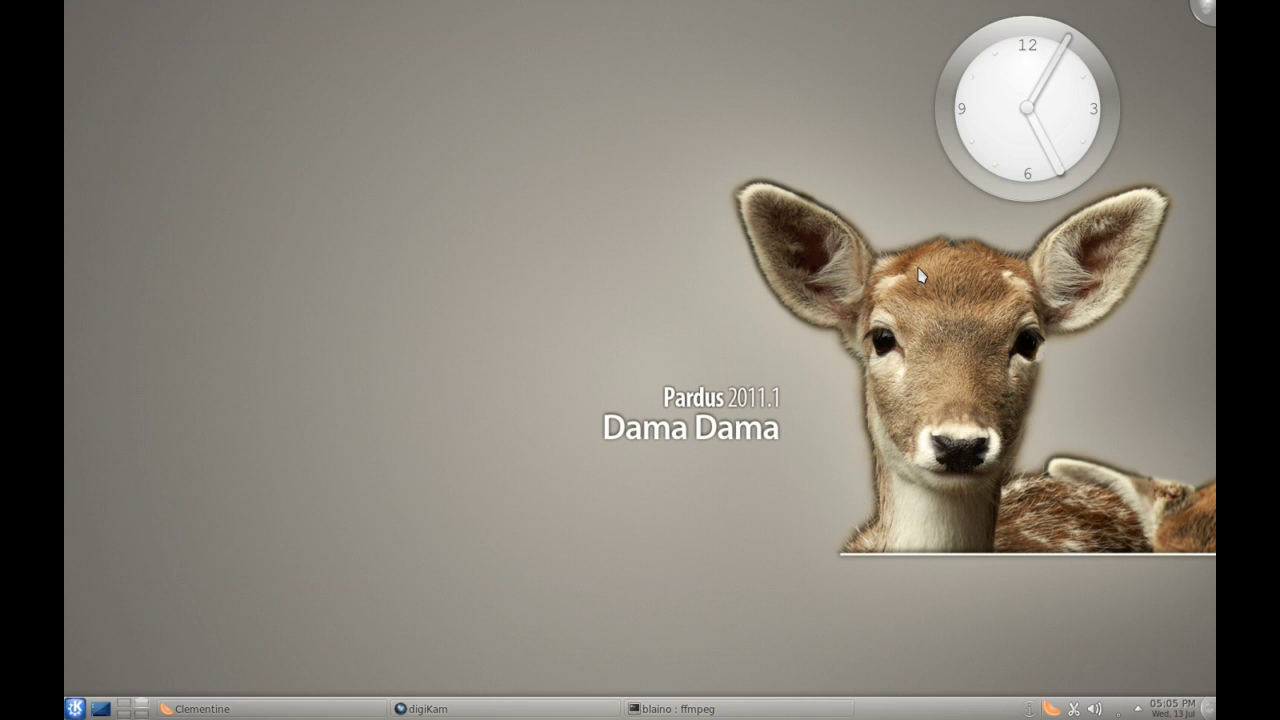